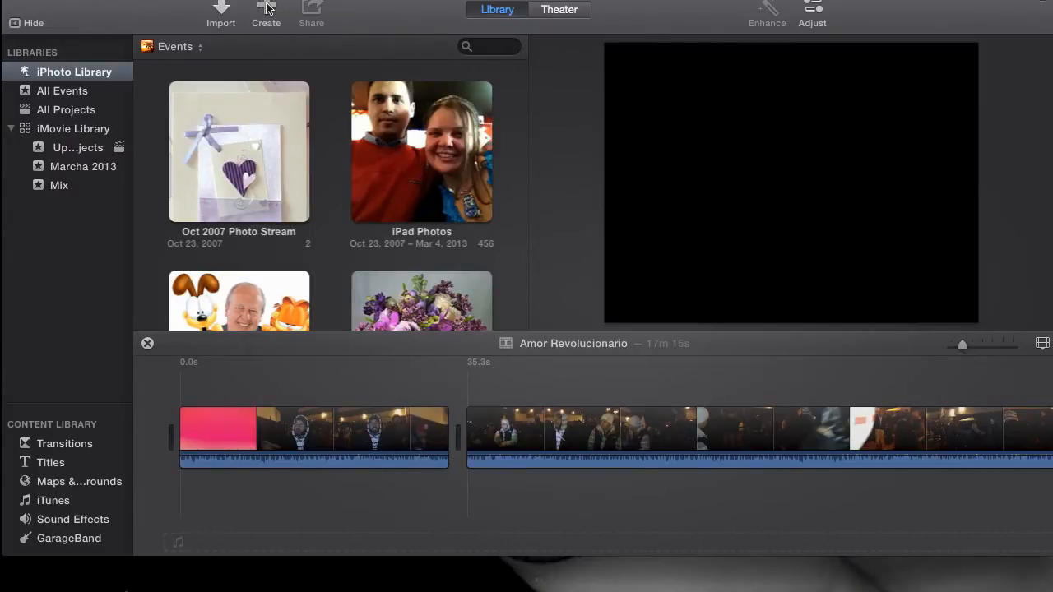
# Start a new movie project and look through the available themes, from No Theme to Travel.
pyautogui.click(267, 8)
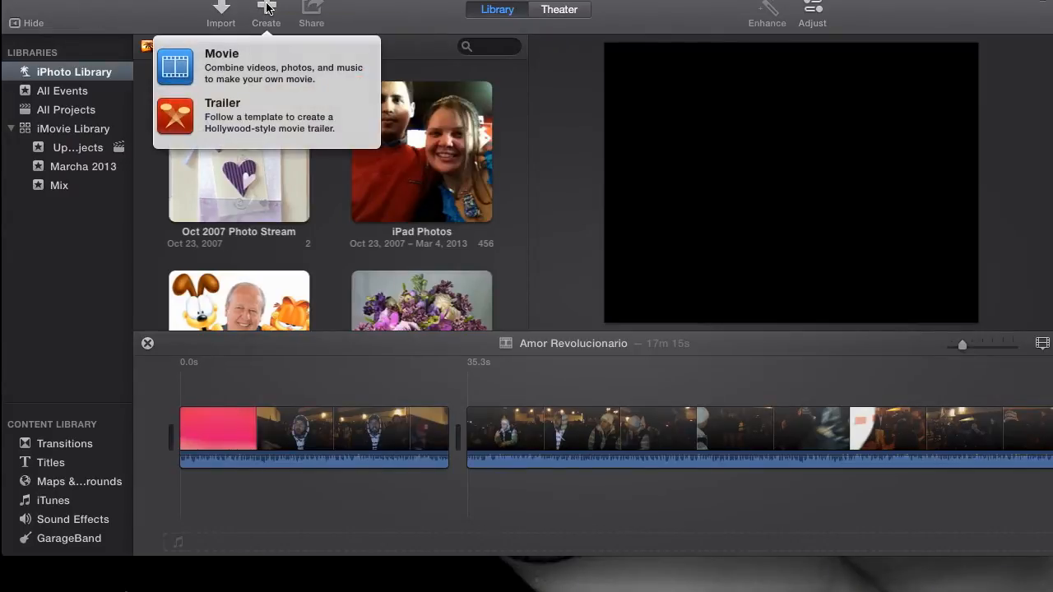
pyautogui.click(187, 73)
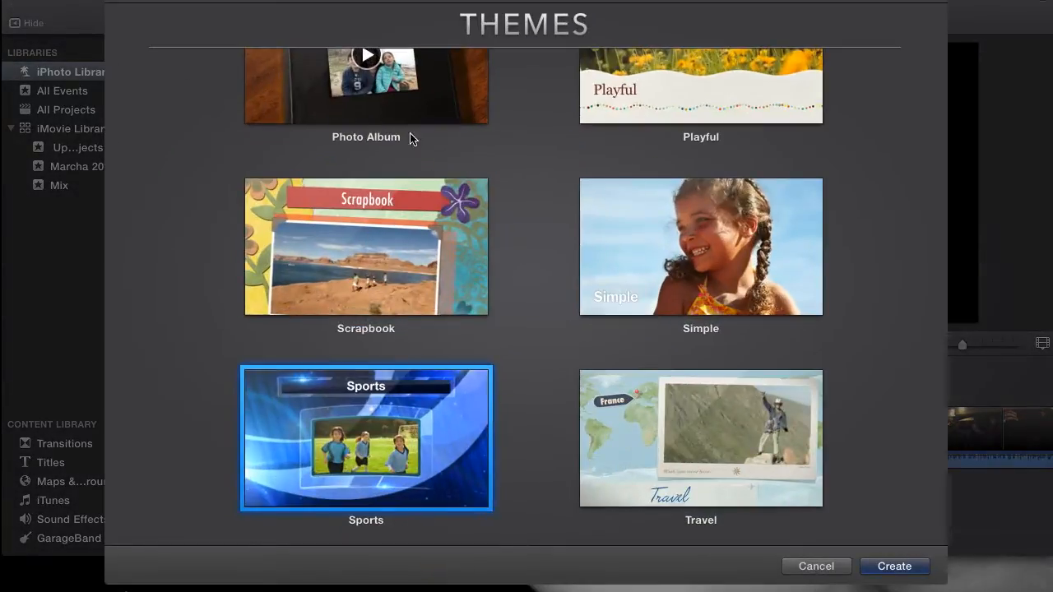
pyautogui.scroll(5, 500, 245)
pyautogui.scroll(-3, 500, 246)
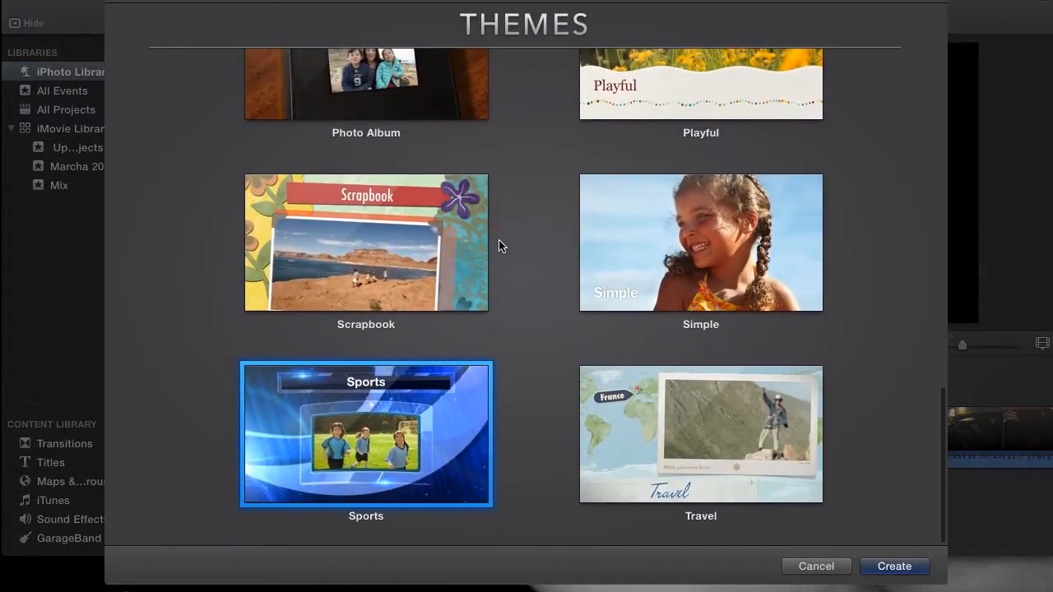
pyautogui.scroll(8, 500, 245)
pyautogui.scroll(-2, 499, 245)
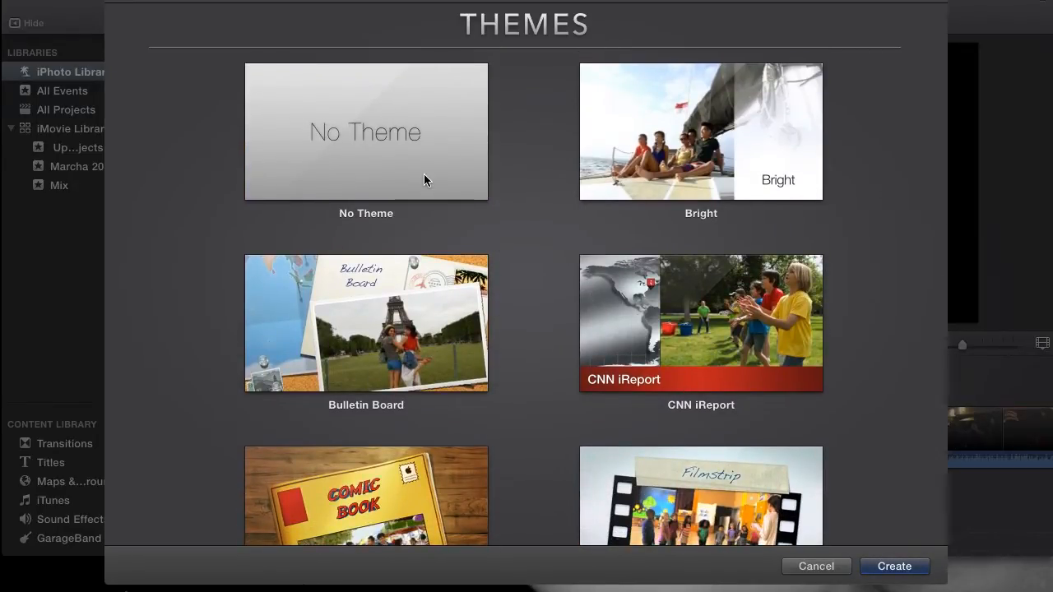
pyautogui.scroll(-5, 781, 250)
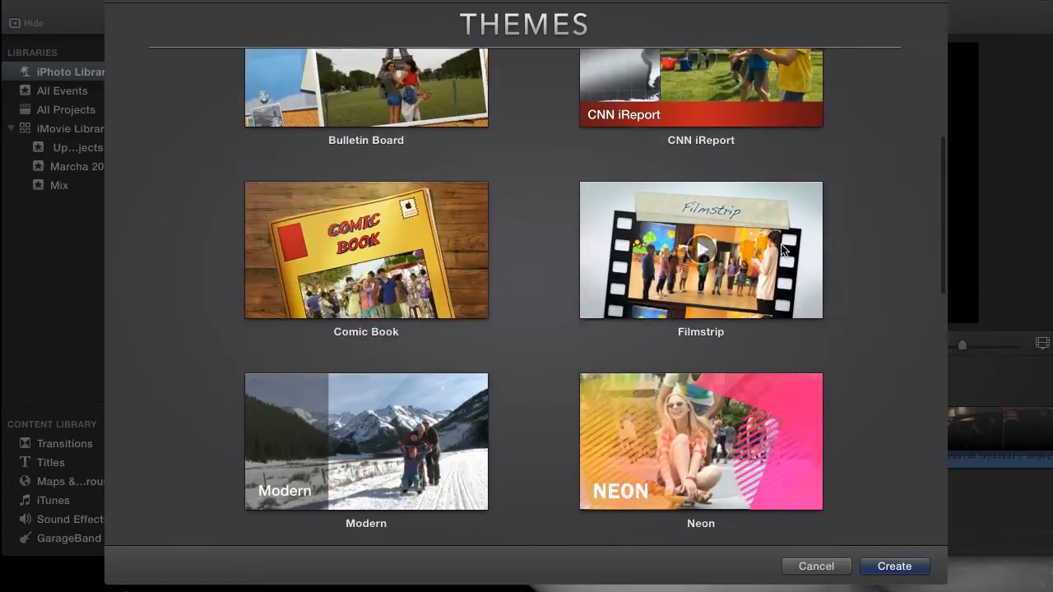
pyautogui.scroll(-10, 781, 250)
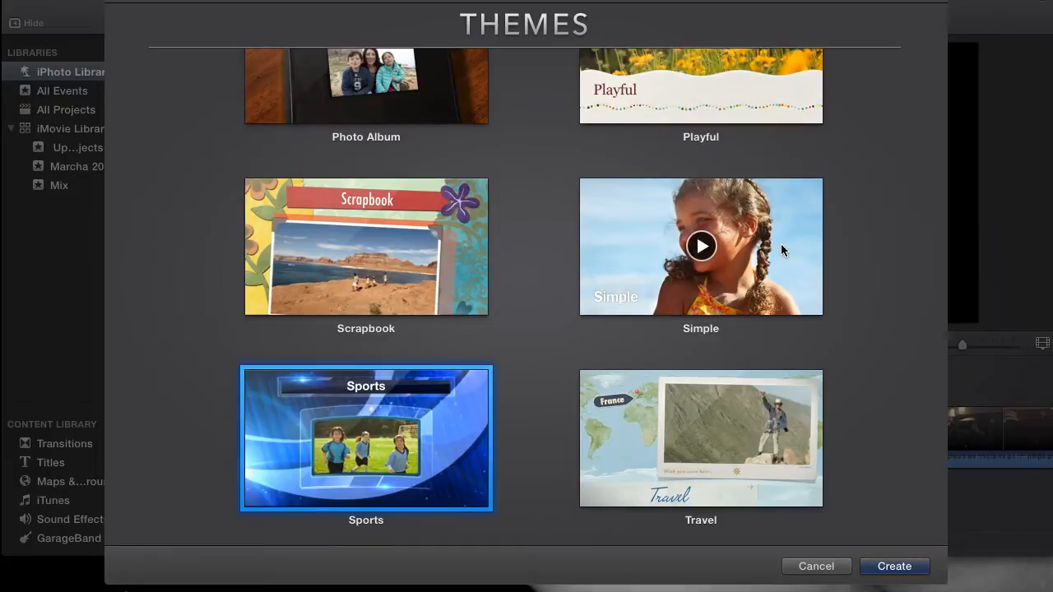
pyautogui.scroll(15, 780, 245)
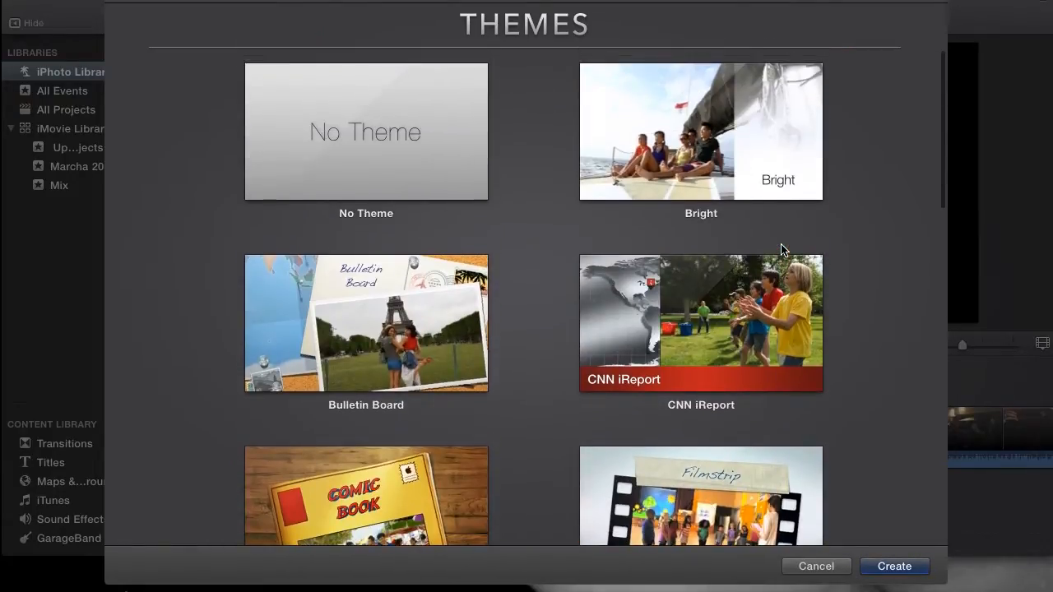
pyautogui.scroll(2, 781, 250)
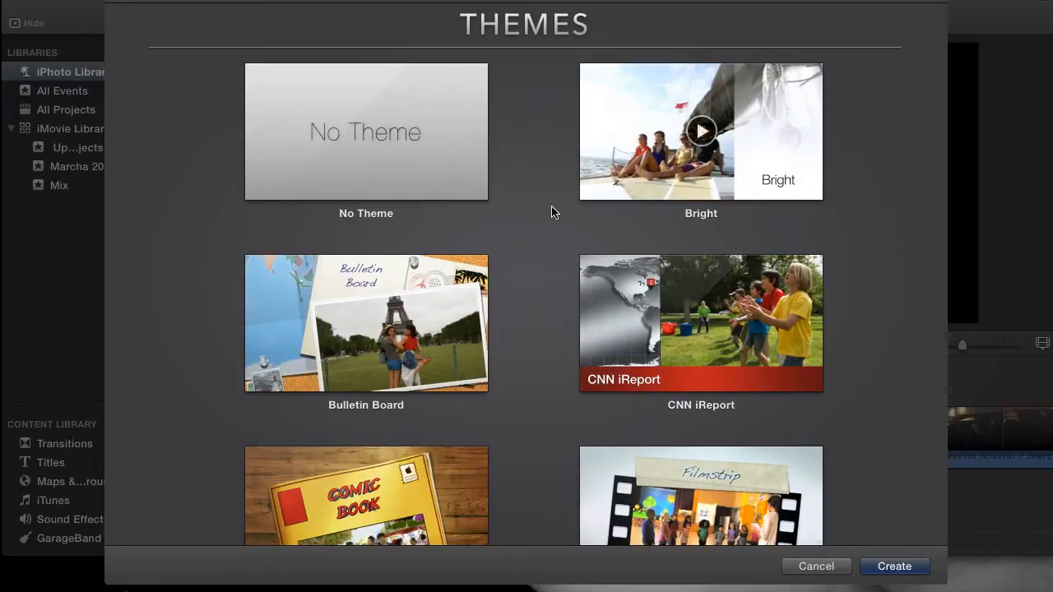
# Create the movie with No Theme, naming it Example_Project and storing it in the Updated Projects event.
pyautogui.doubleClick(354, 135)
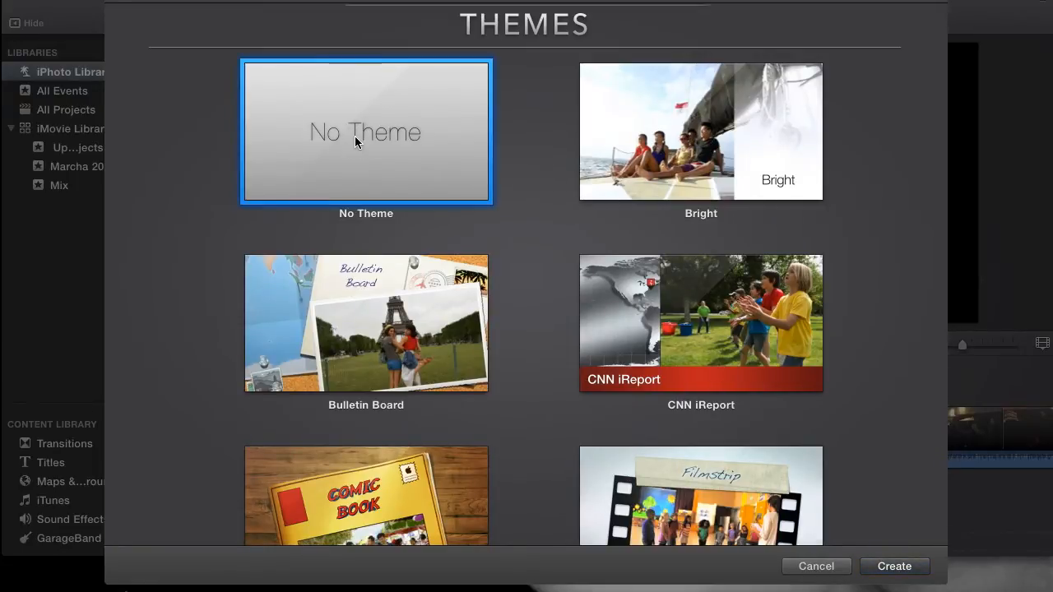
pyautogui.write('Example')
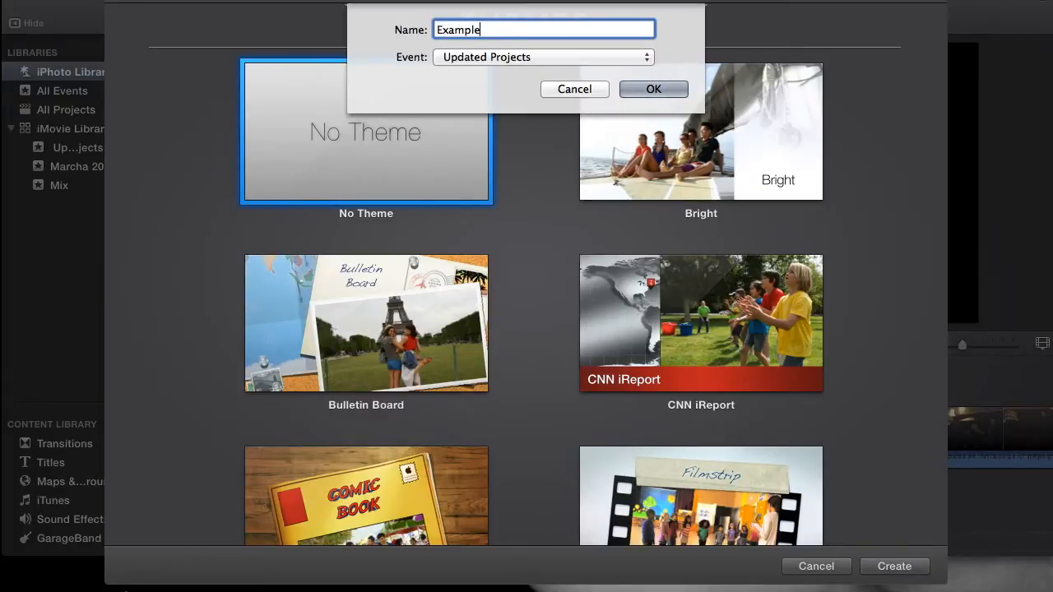
pyautogui.write('_Project')
pyautogui.click(604, 57)
pyautogui.click(603, 55)
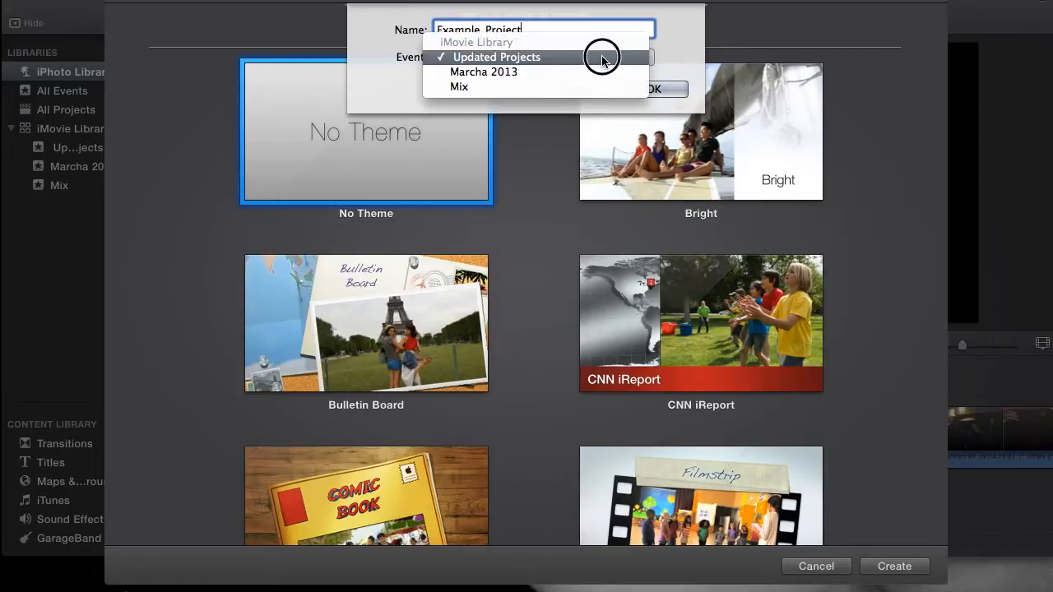
pyautogui.click(661, 87)
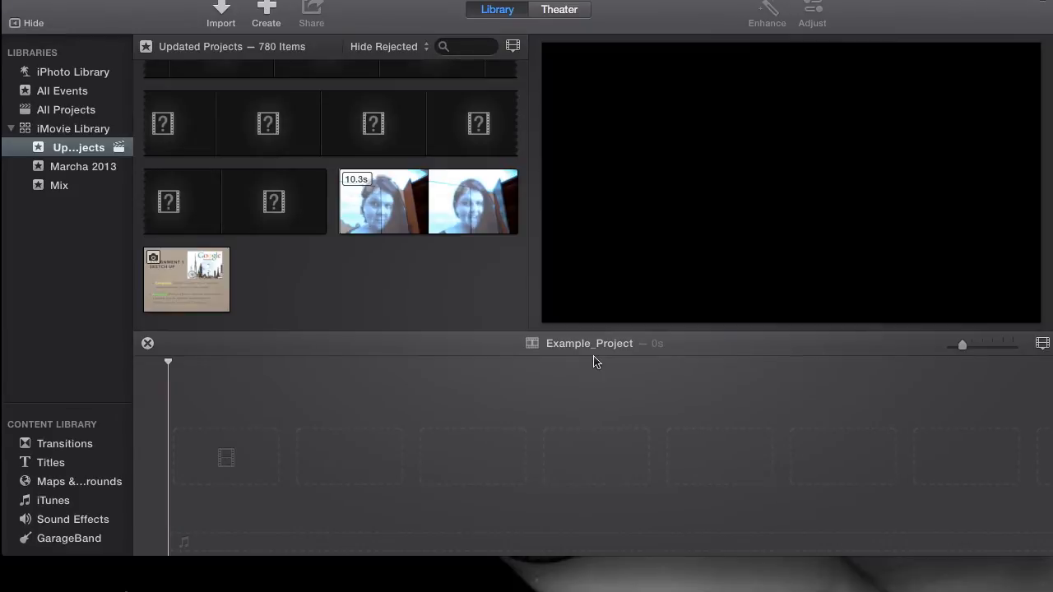
# Import the QuickTime movie recorded on 3-3-14 from the Desktop into the Updated Projects event.
pyautogui.click(221, 11)
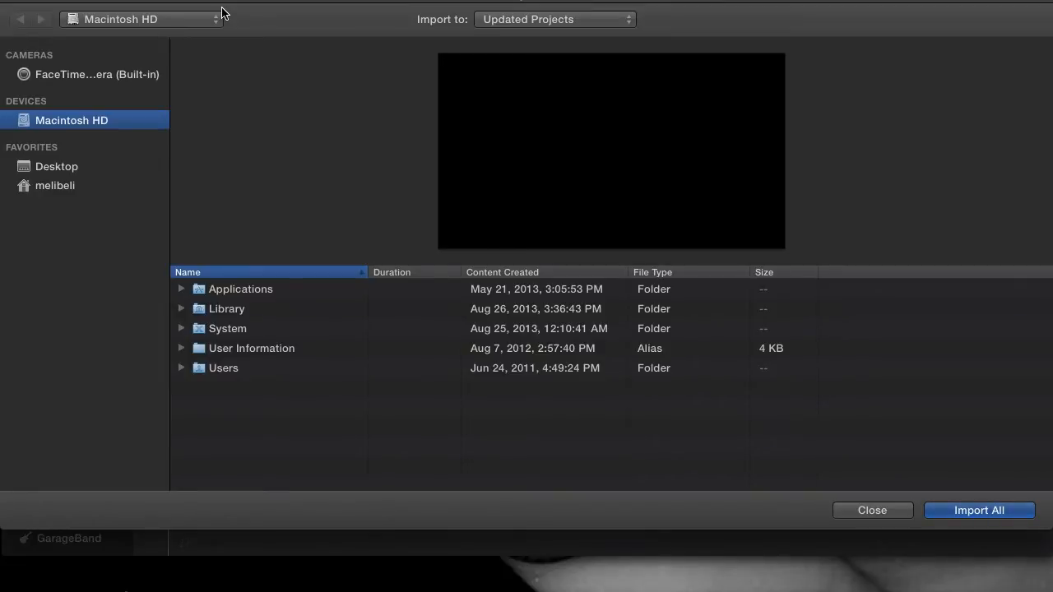
pyautogui.click(61, 169)
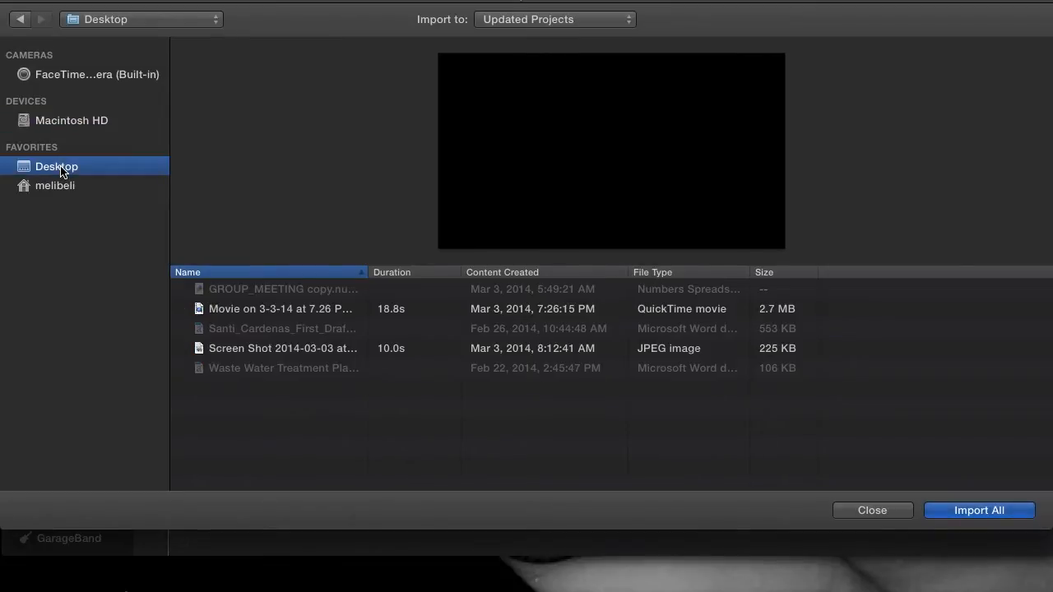
pyautogui.click(287, 313)
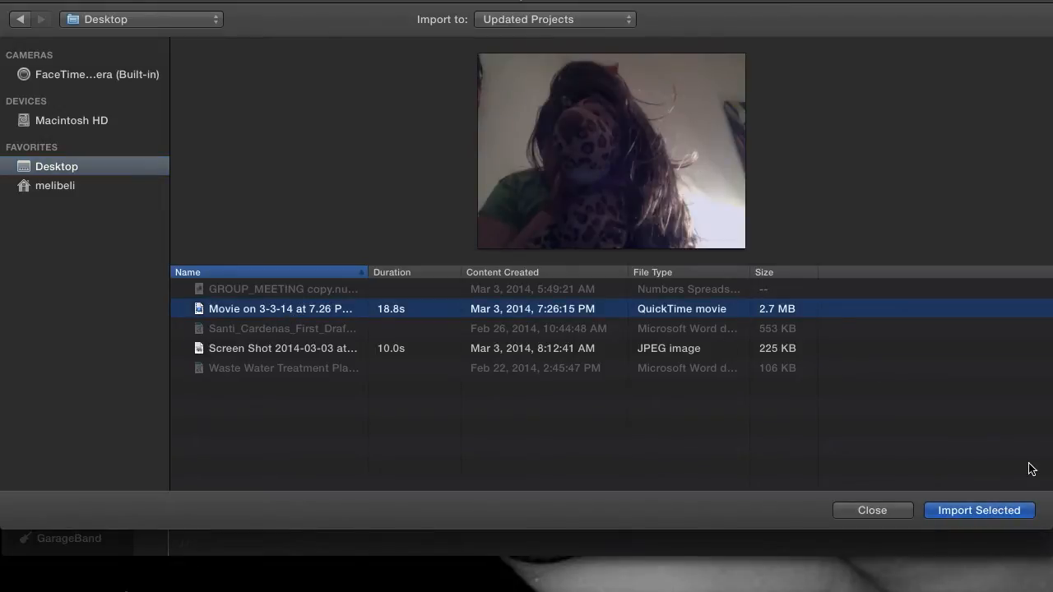
pyautogui.click(997, 511)
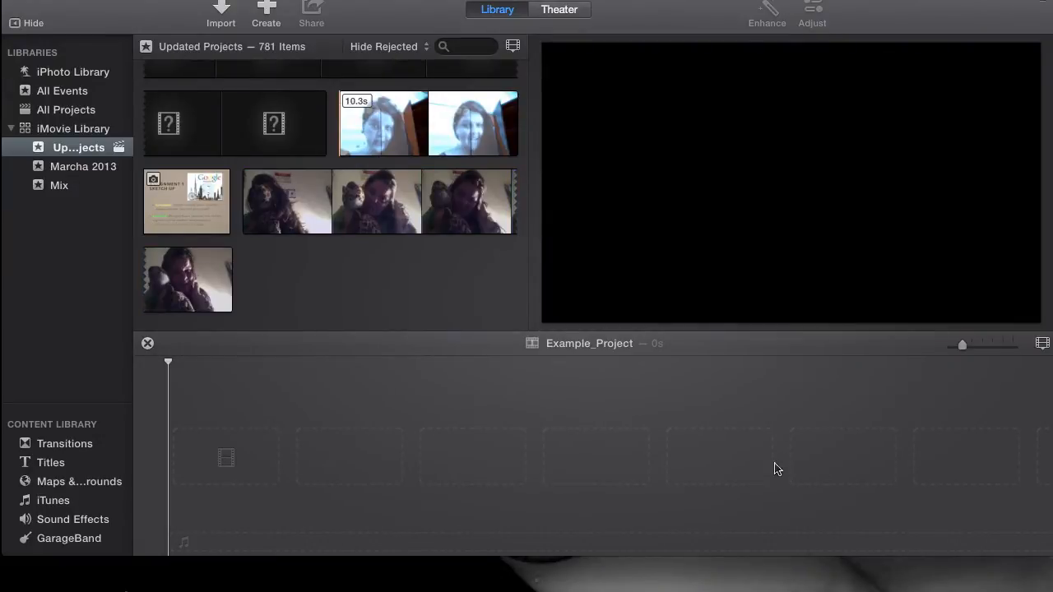
# Add the whole imported 18.8-second clip from the event browser to the start of the empty Example_Project timeline.
pyautogui.scroll(5, 378, 189)
pyautogui.scroll(5, 375, 189)
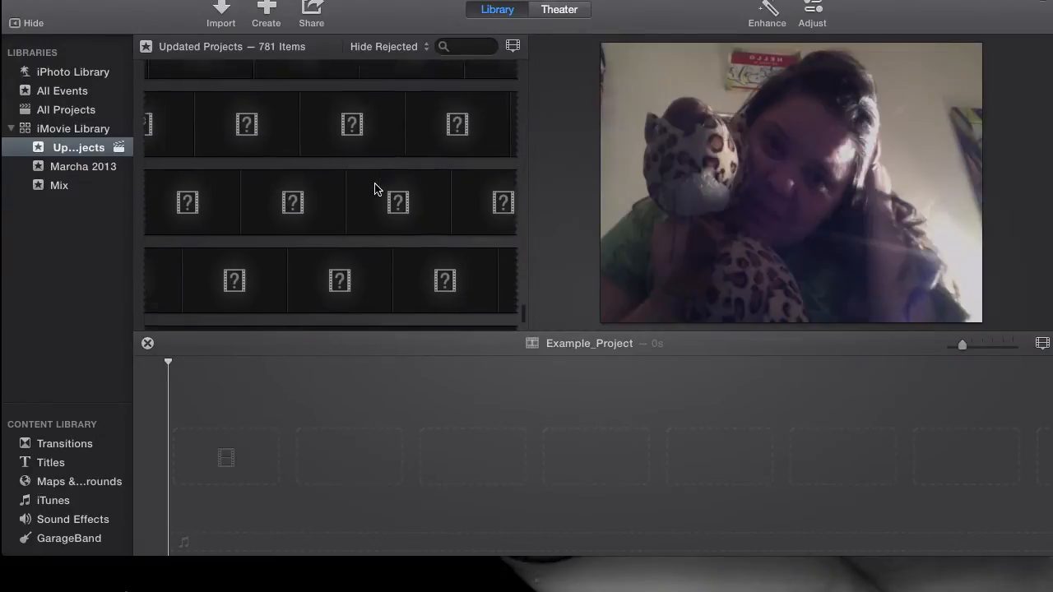
pyautogui.scroll(5, 374, 189)
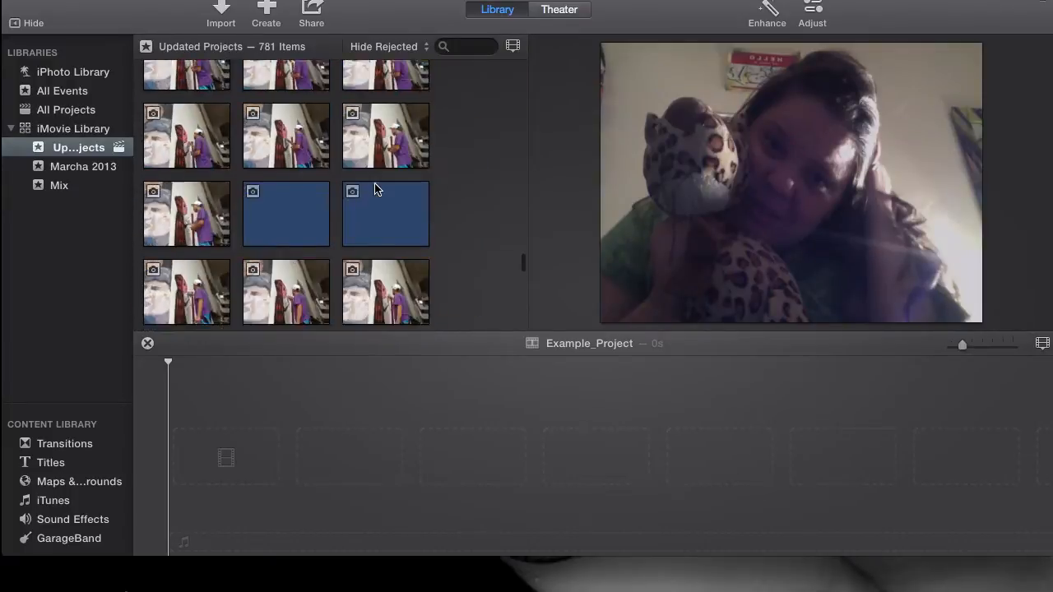
pyautogui.scroll(-10, 374, 189)
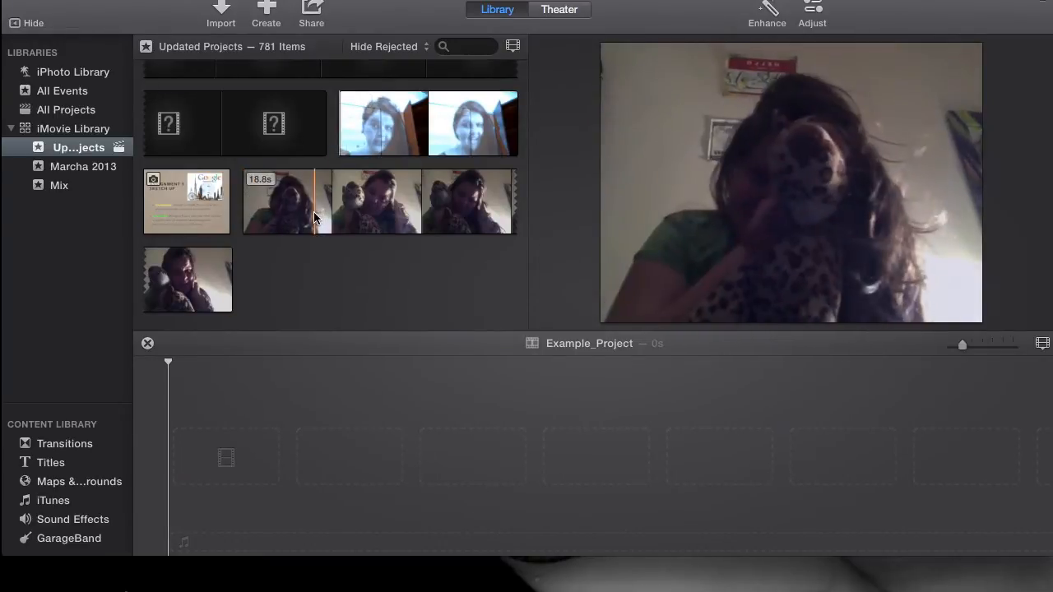
pyautogui.click(346, 212)
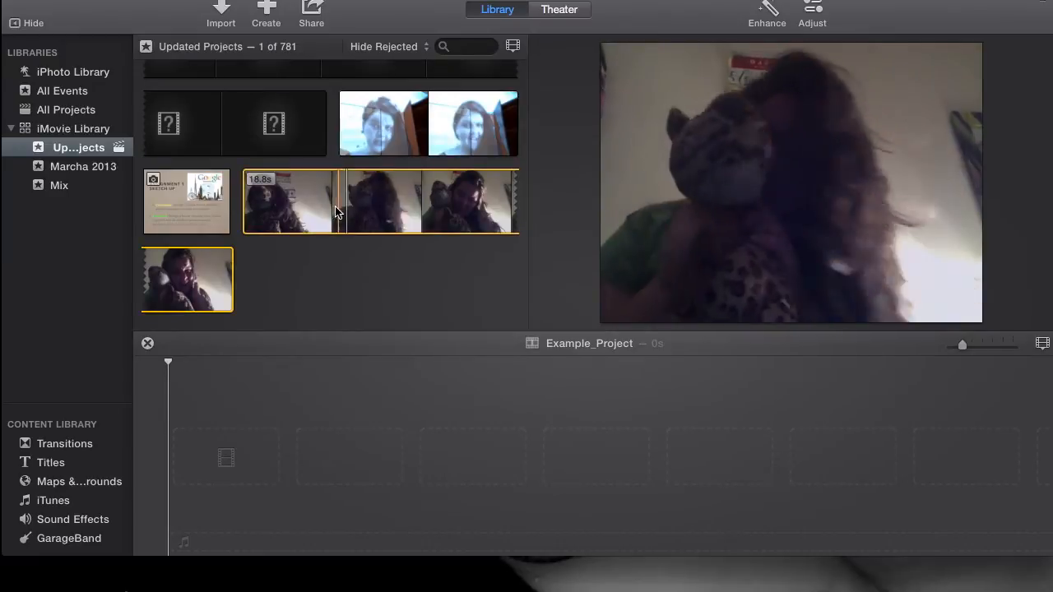
pyautogui.moveTo(333, 206); pyautogui.dragTo(235, 461)
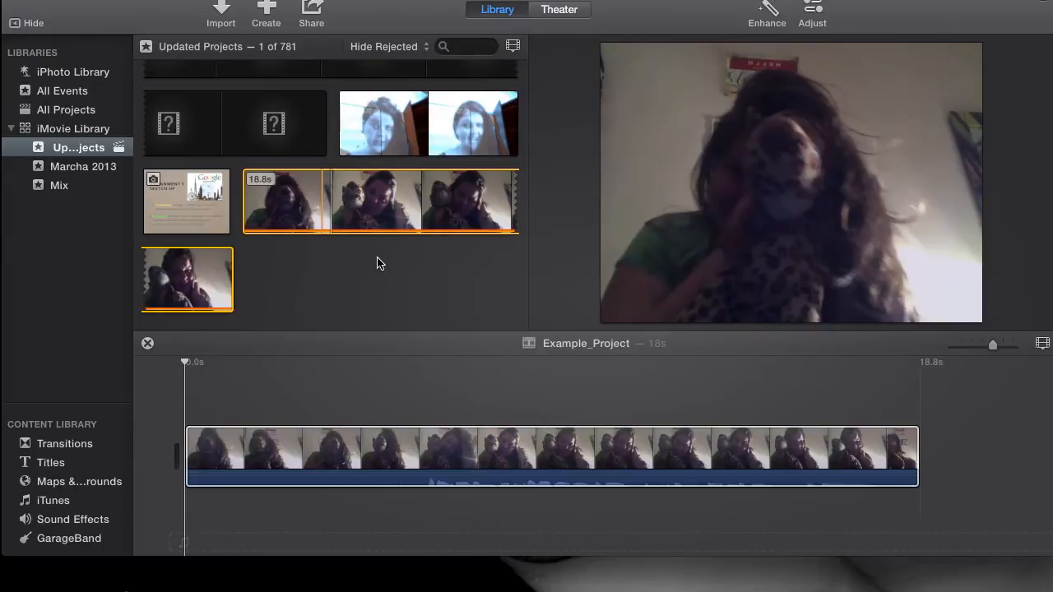
# Play part of the timeline clip from a few seconds in, raising the sound volume, and pause the playback.
pyautogui.click(312, 418)
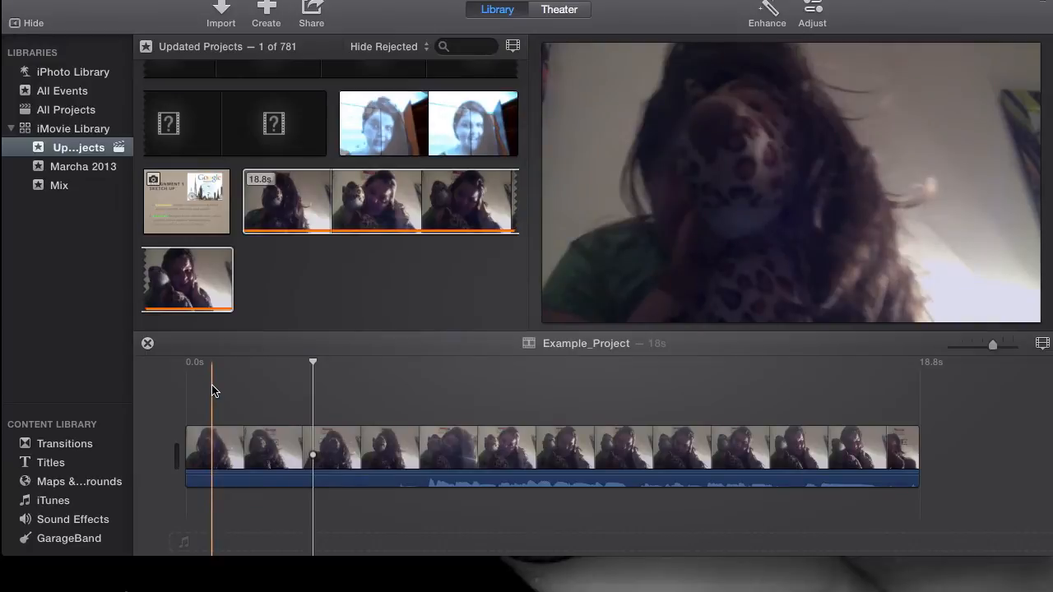
pyautogui.press('space')
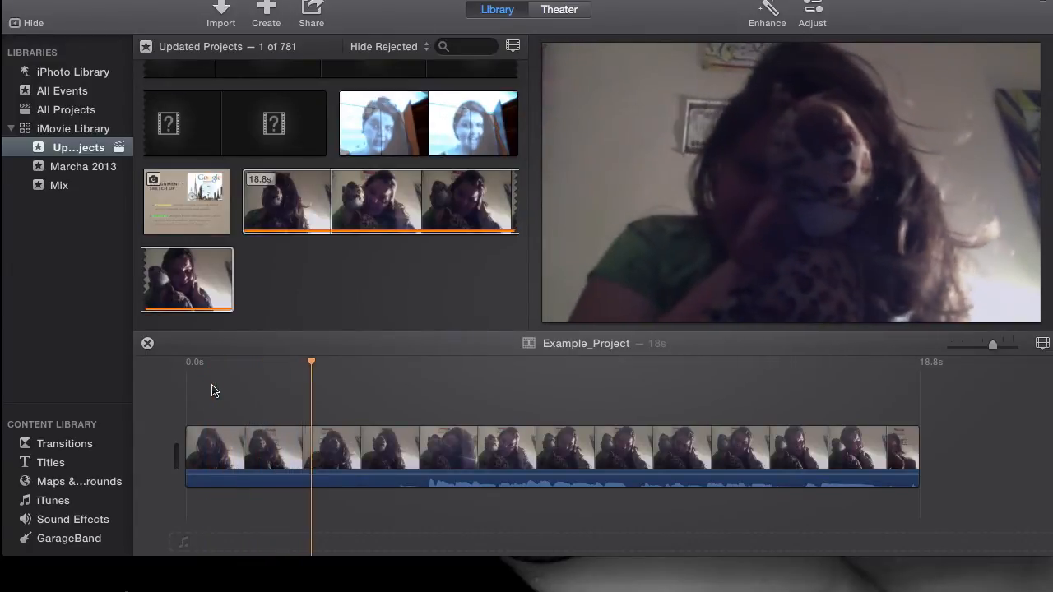
pyautogui.press('space')
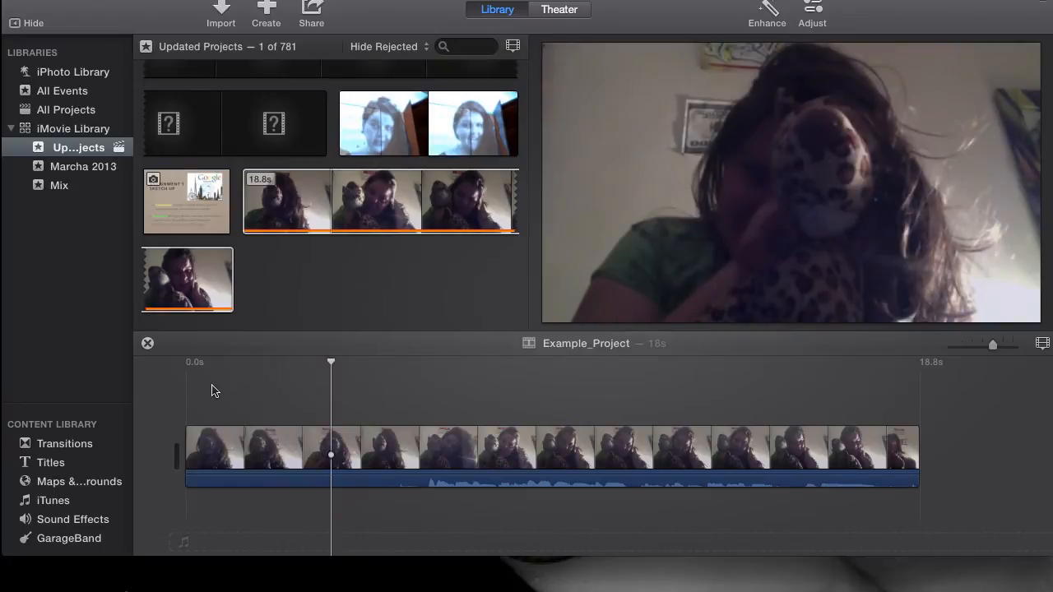
pyautogui.press('XF86AudioRaiseVolume')
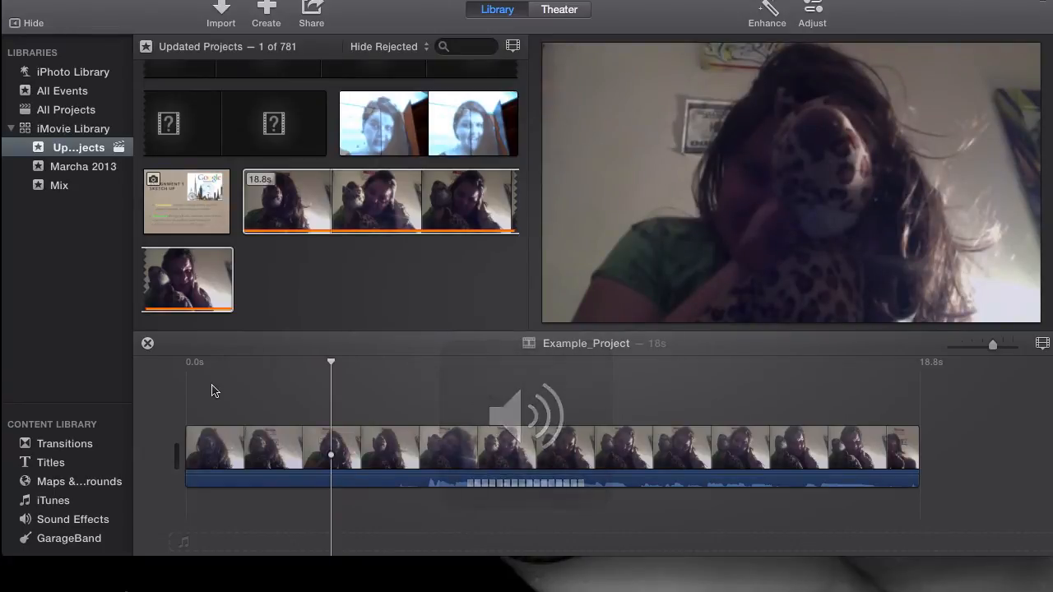
pyautogui.press('space')
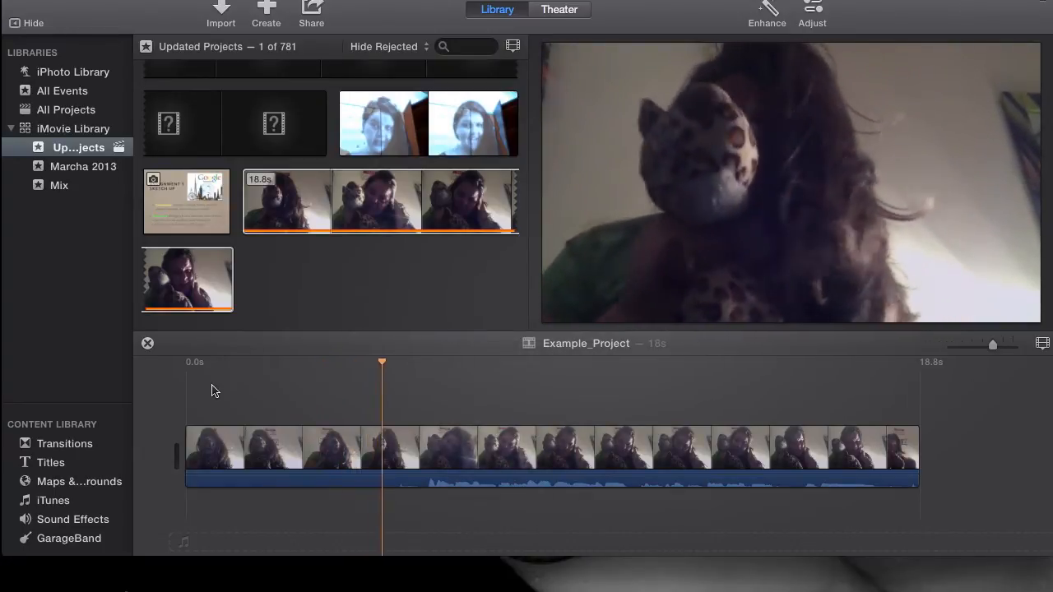
pyautogui.press('space')
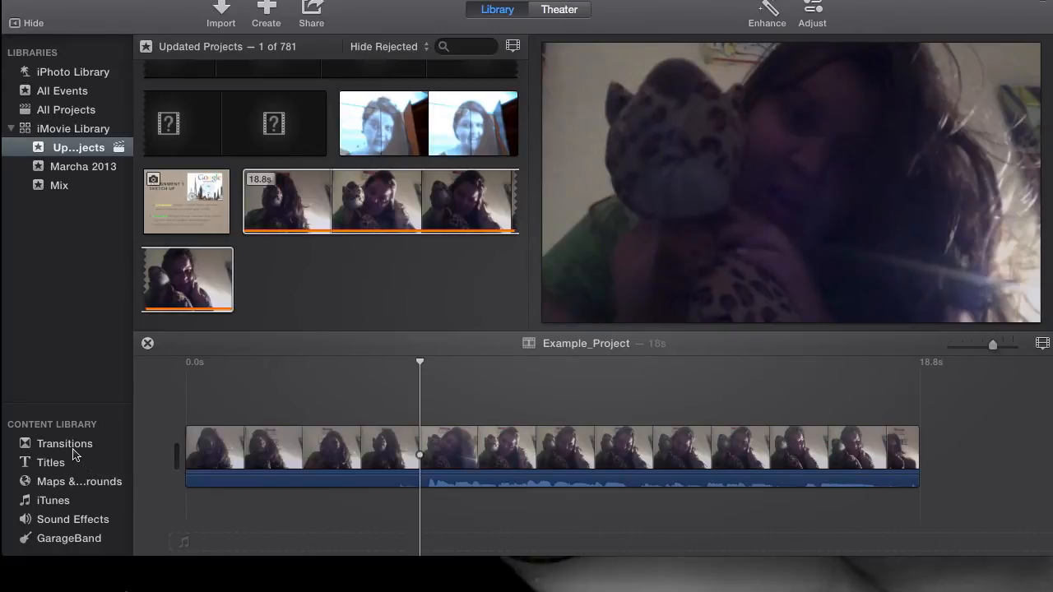
pyautogui.click(355, 451)
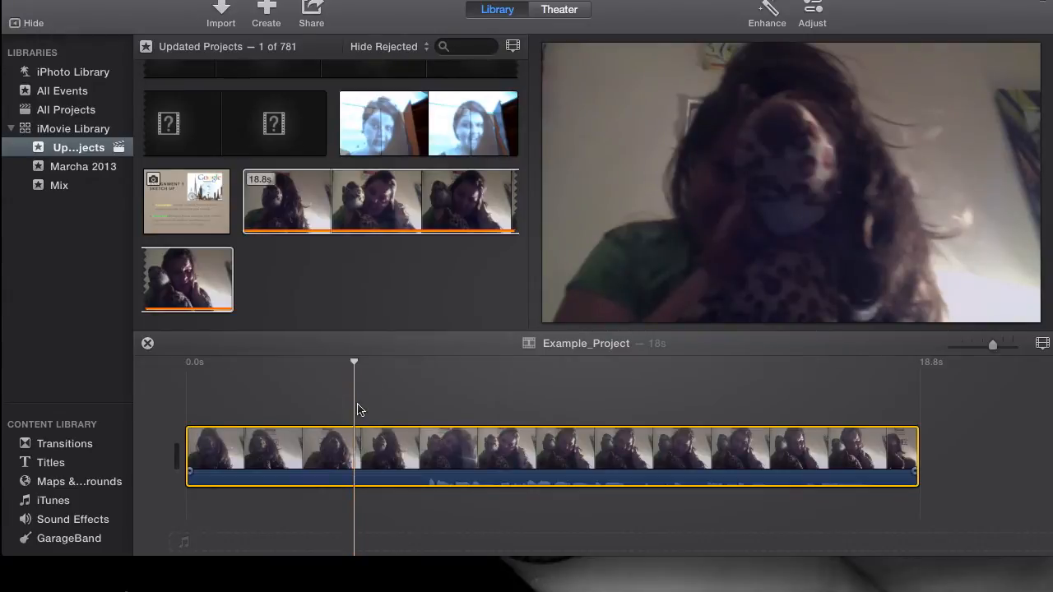
pyautogui.click(934, 438)
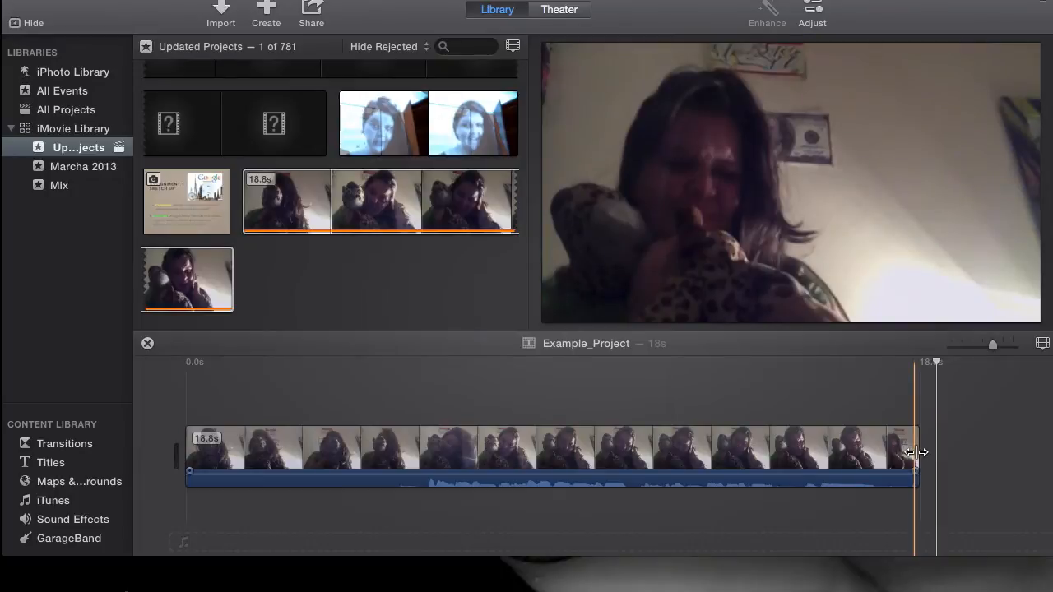
pyautogui.click(804, 451)
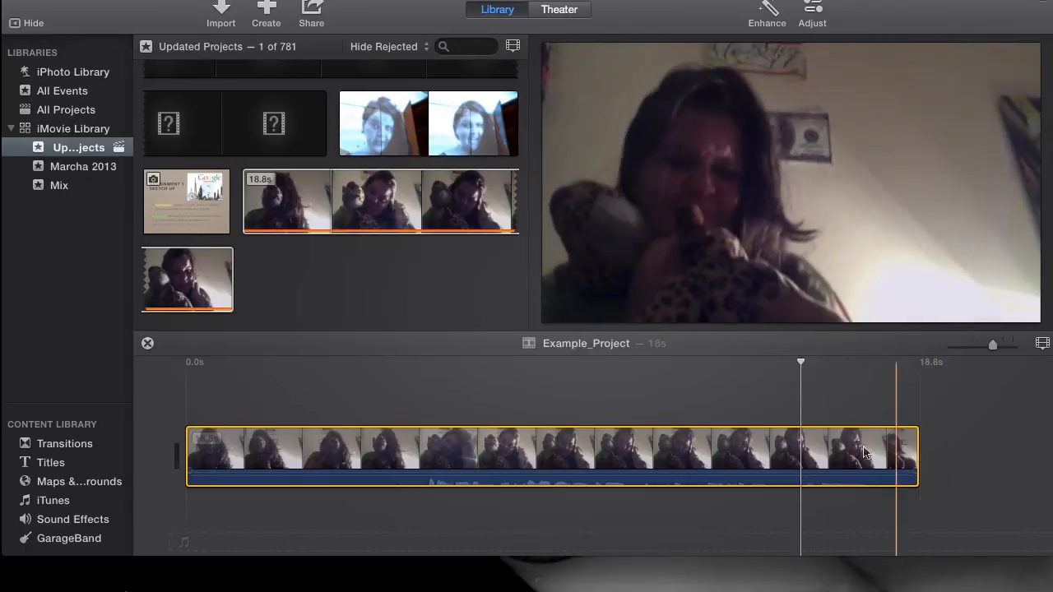
pyautogui.doubleClick(804, 451)
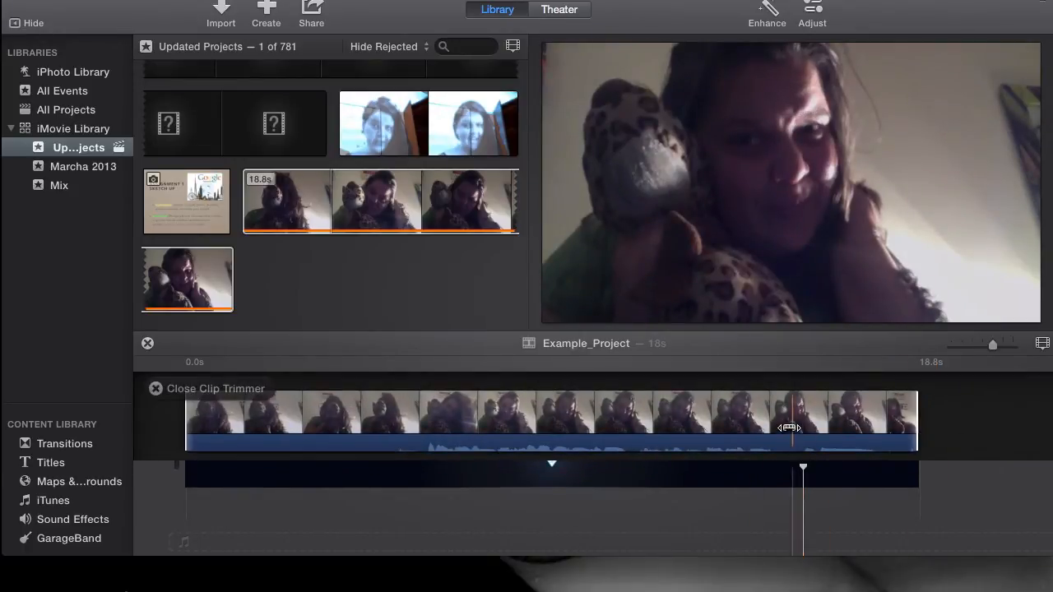
pyautogui.click(950, 540)
pyautogui.click(948, 525)
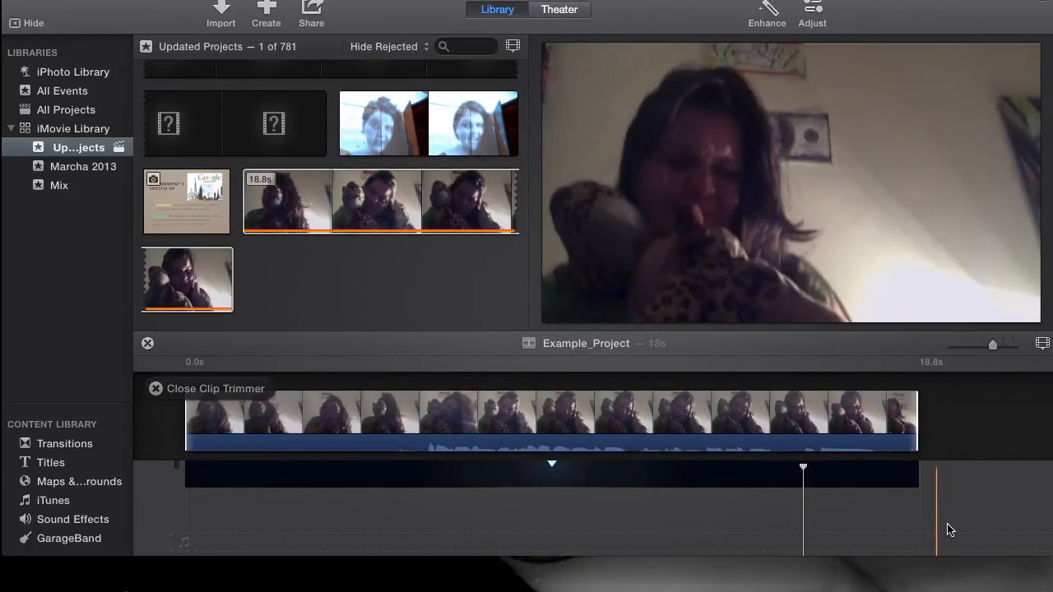
pyautogui.click(154, 389)
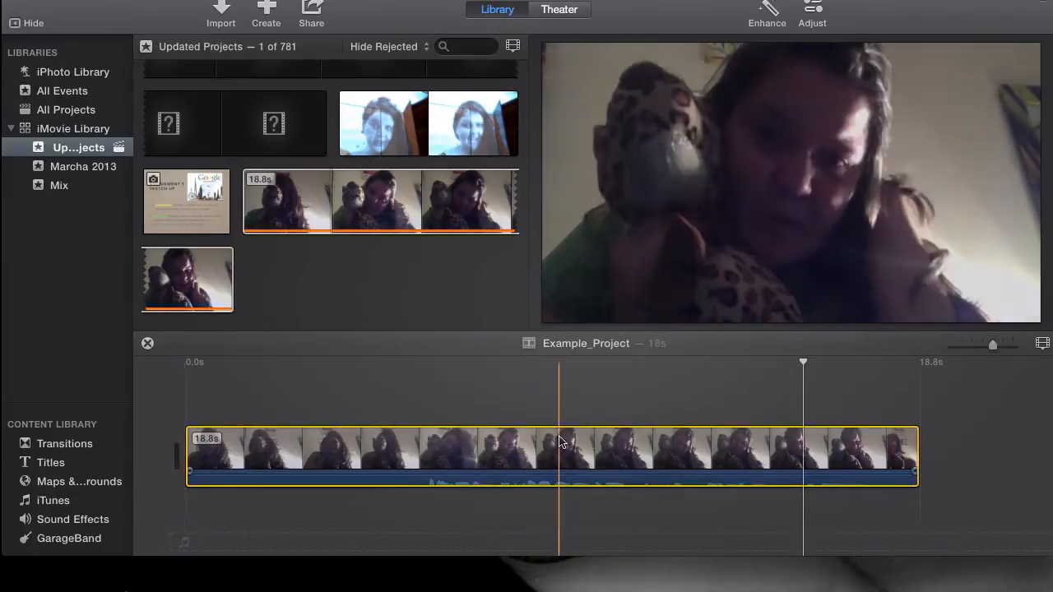
# Delete a section of about 1.1 seconds from the timeline clip, starting at about 13.4 seconds, and play across the cut.
pyautogui.click(766, 453)
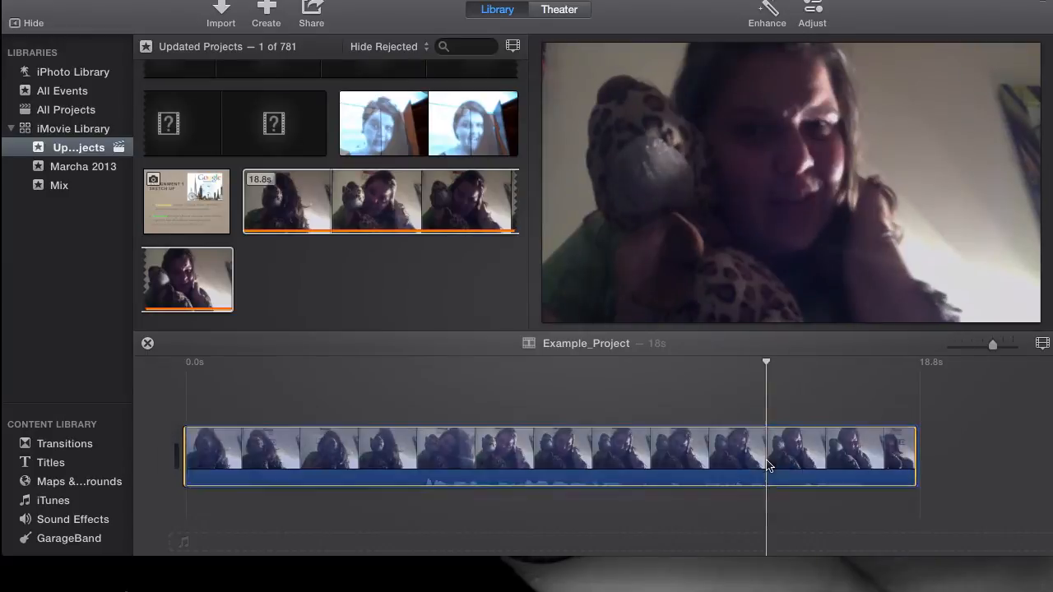
pyautogui.click(747, 455)
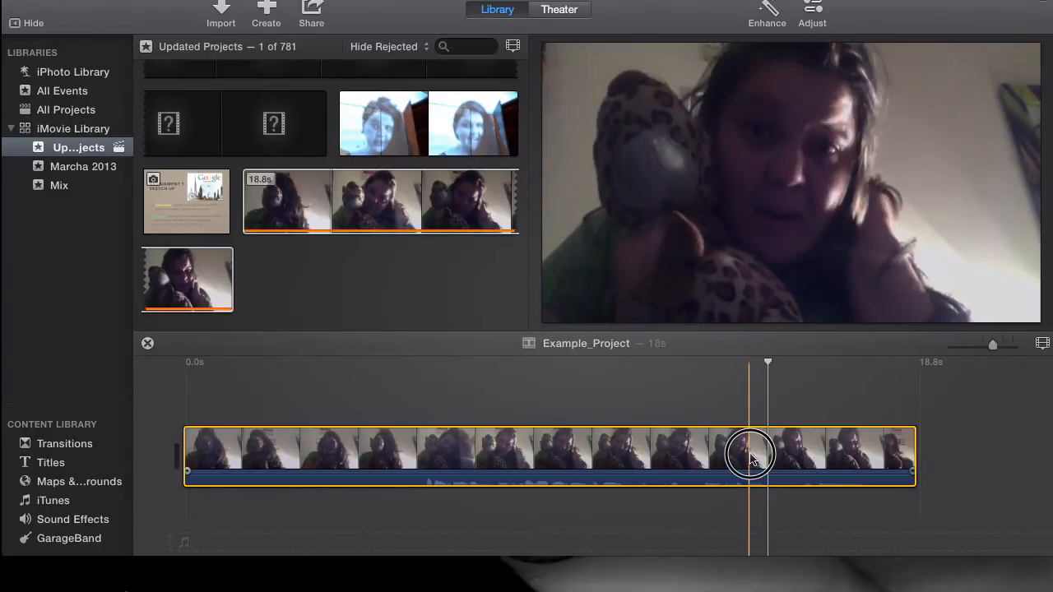
pyautogui.moveTo(746, 456); pyautogui.dragTo(709, 465)
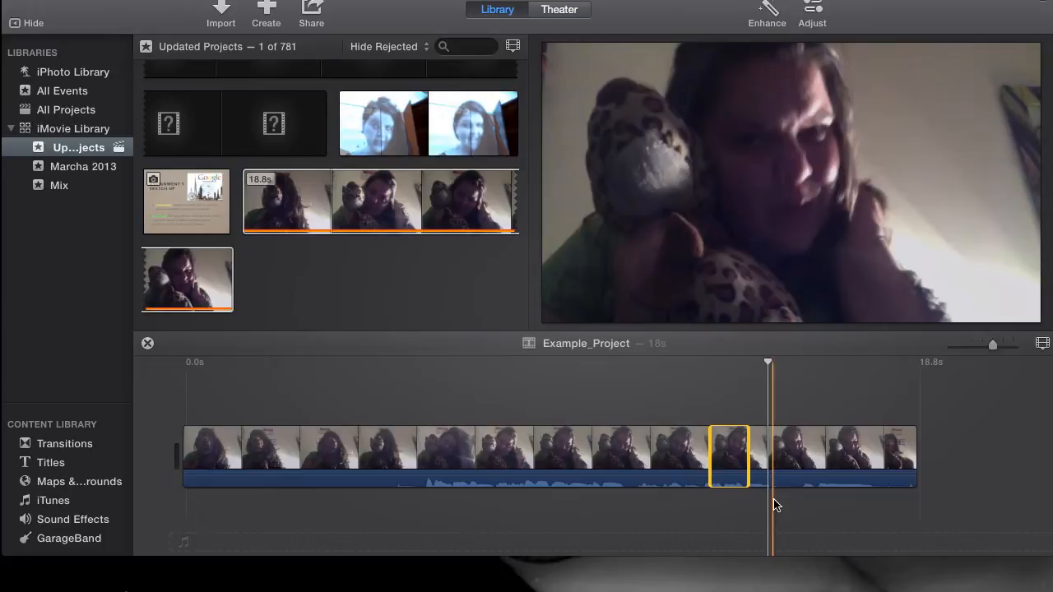
pyautogui.press('Delete')
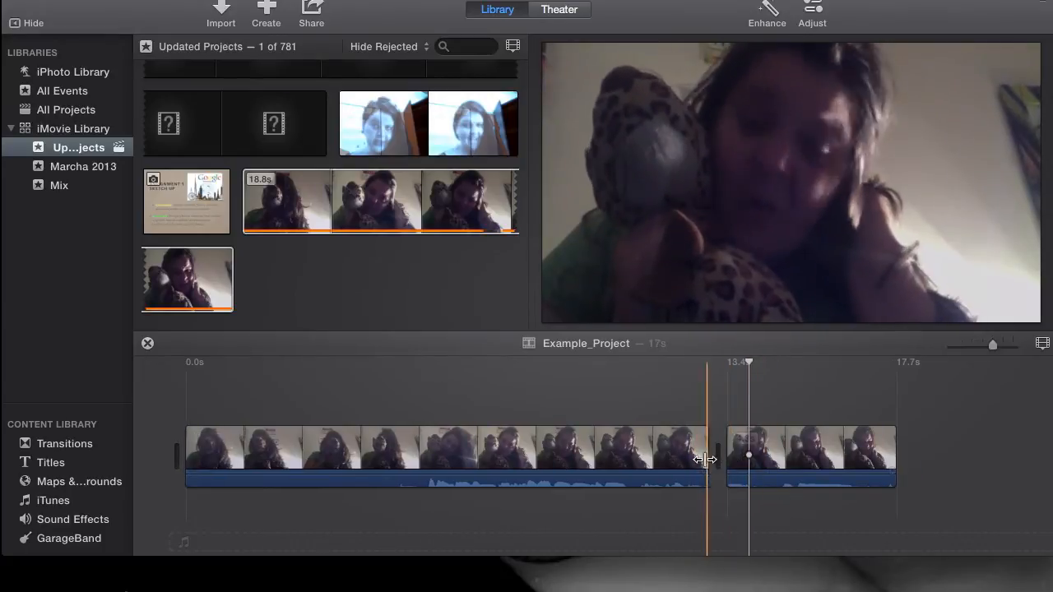
pyautogui.press('space')
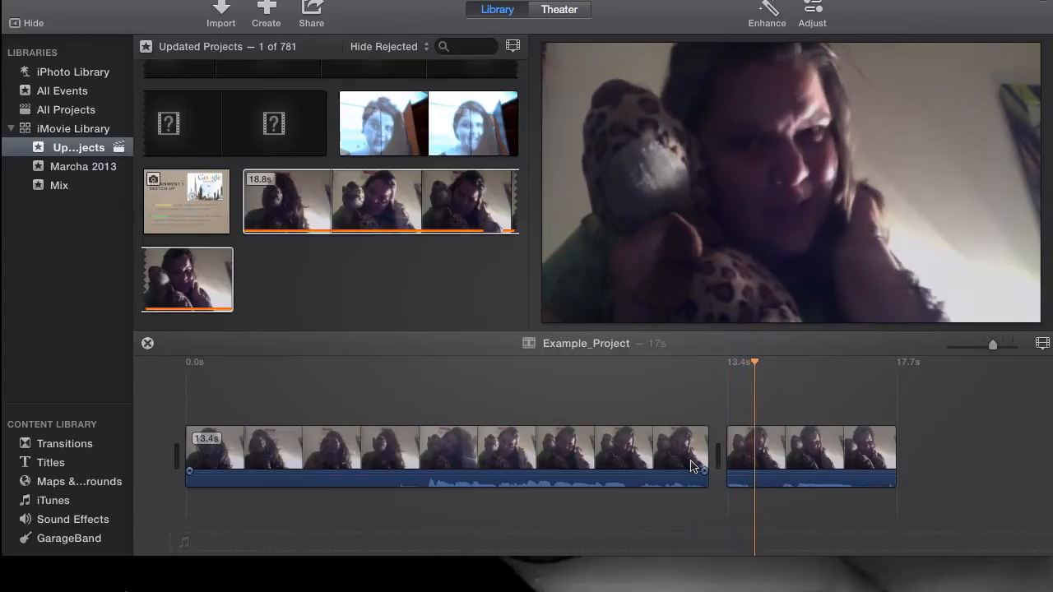
pyautogui.press('space')
pyautogui.press('space')
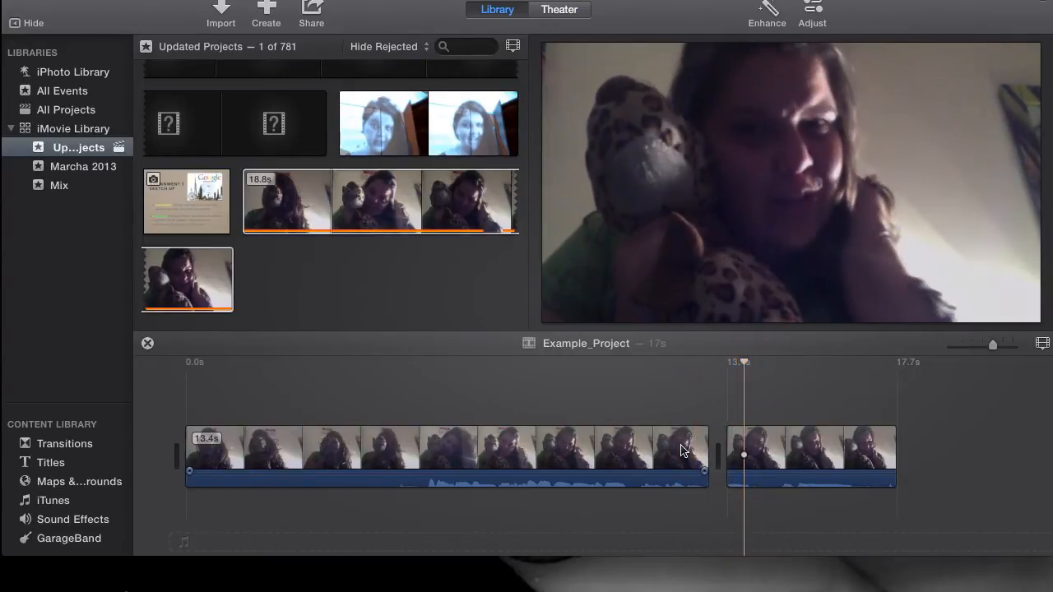
# Undo the range deletion in the timeline clip, play the restored section, and redo the deletion.
pyautogui.press('super+z')
pyautogui.press('space')
pyautogui.click(144, 1)
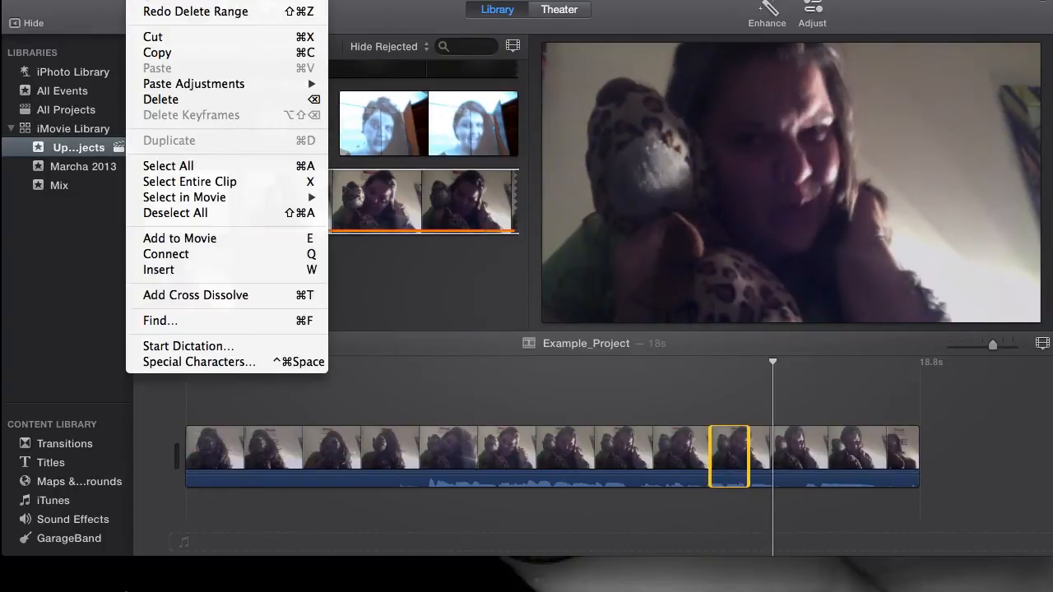
pyautogui.click(147, 12)
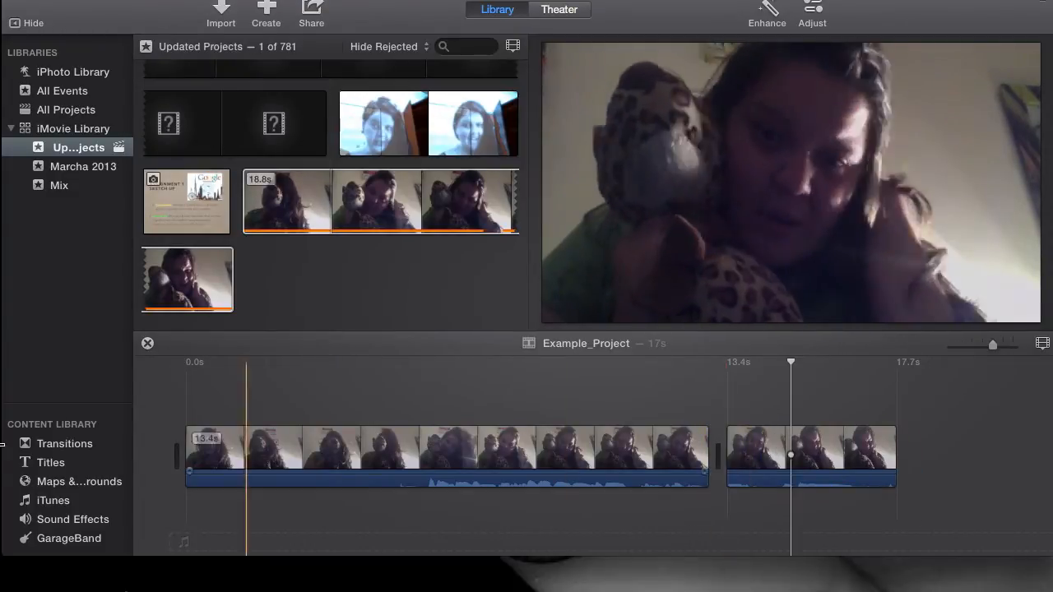
# Try the Puzzle Left transition between the two timeline clips, play it, and replace it with Puzzle Right.
pyautogui.click(58, 446)
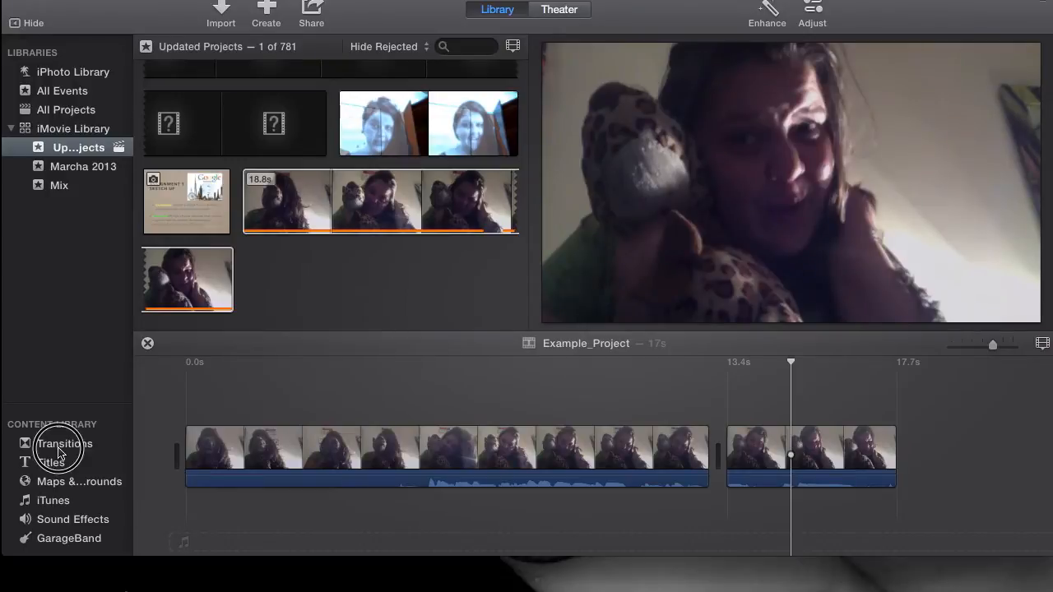
pyautogui.click(176, 404)
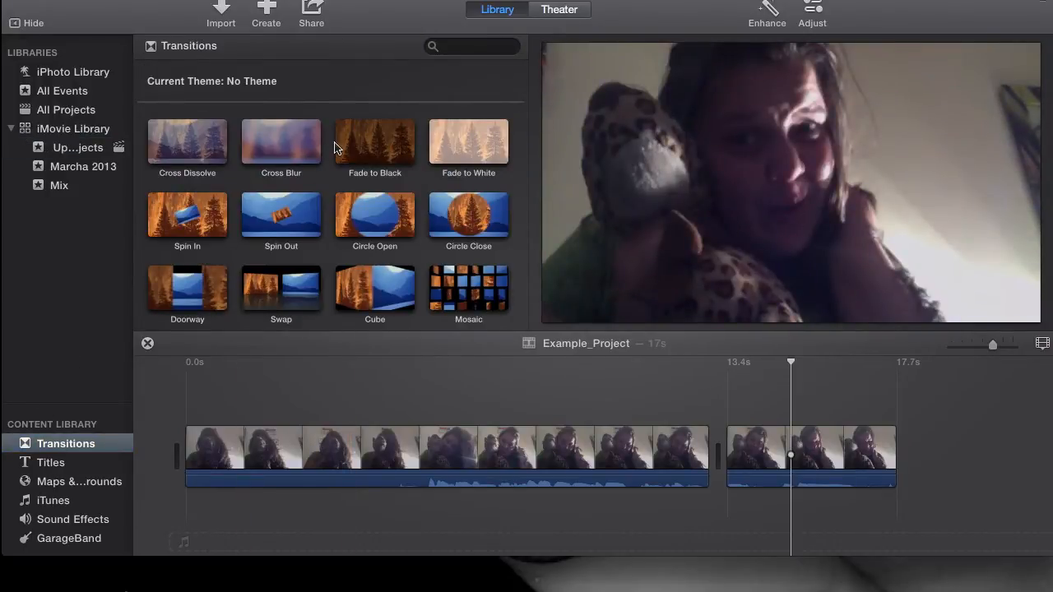
pyautogui.scroll(-3, 334, 144)
pyautogui.scroll(3, 333, 147)
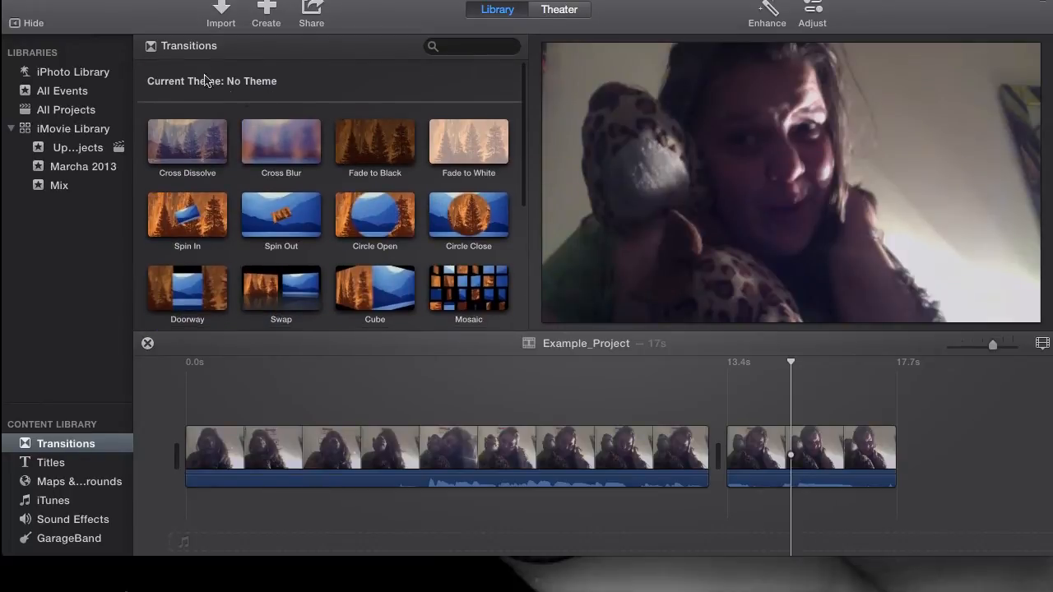
pyautogui.scroll(-2, 494, 206)
pyautogui.scroll(-5, 496, 209)
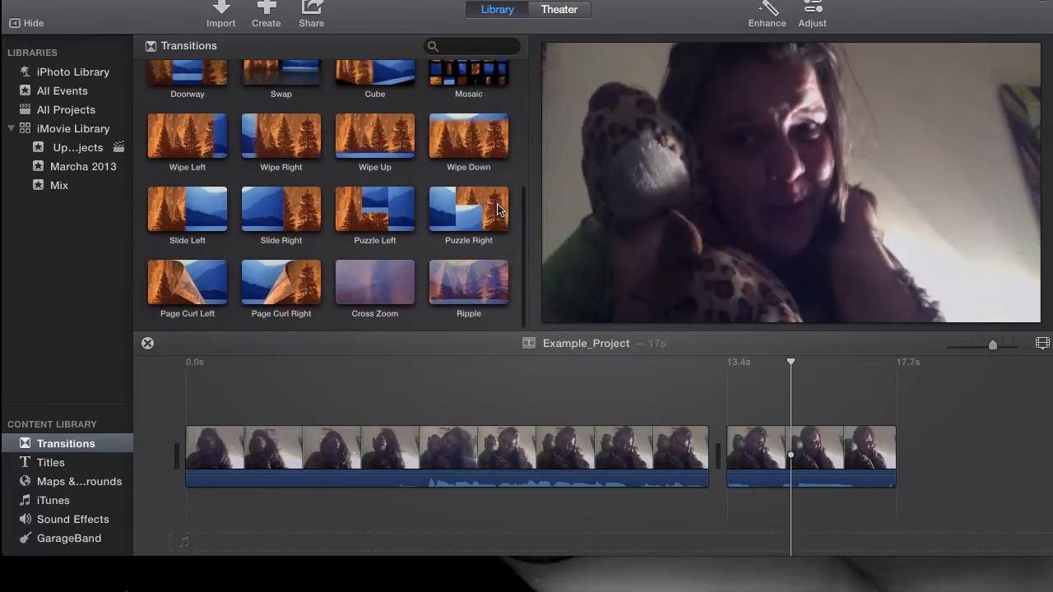
pyautogui.moveTo(359, 232)
pyautogui.mouseDown()
pyautogui.moveTo(516, 389)
pyautogui.moveTo(732, 488)
pyautogui.moveTo(710, 470)
pyautogui.moveTo(698, 481)
pyautogui.mouseUp()
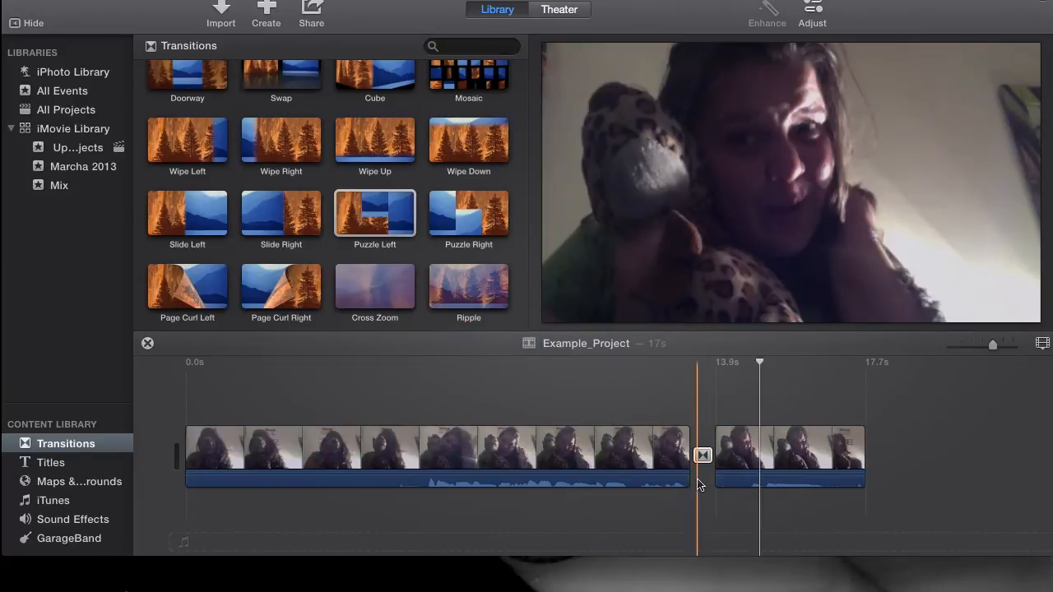
pyautogui.press('space')
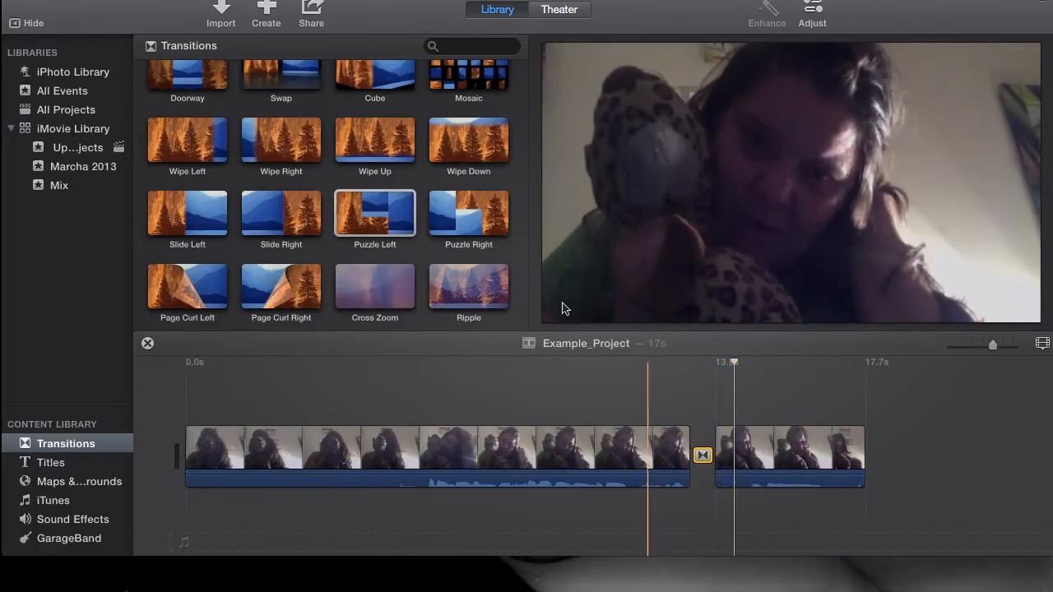
pyautogui.moveTo(454, 214); pyautogui.dragTo(702, 455)
pyautogui.press('space')
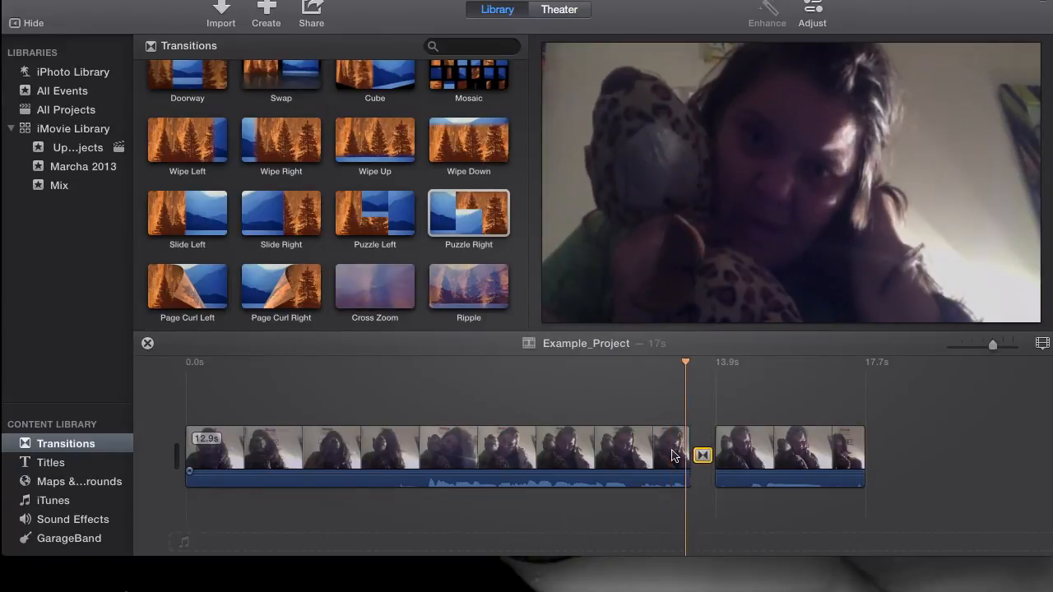
# Replace the transition between the two timeline clips with Slide Right and play it.
pyautogui.moveTo(277, 202); pyautogui.dragTo(701, 456)
pyautogui.click(701, 457)
pyautogui.press('/')
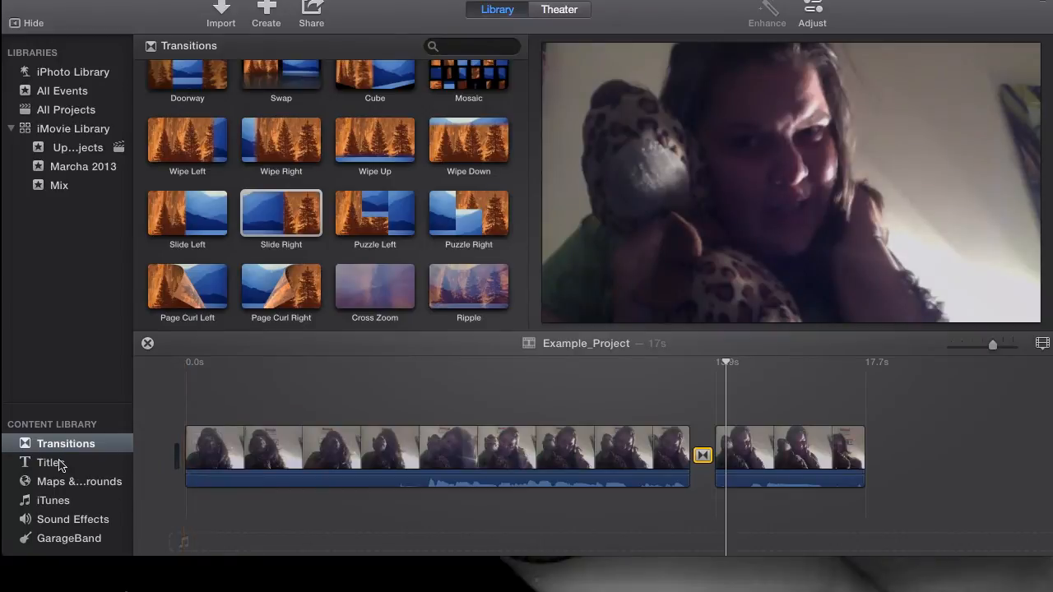
pyautogui.click(172, 297)
# Insert the Underwater background before the first clip at the start of the timeline and select it.
pyautogui.click(52, 462)
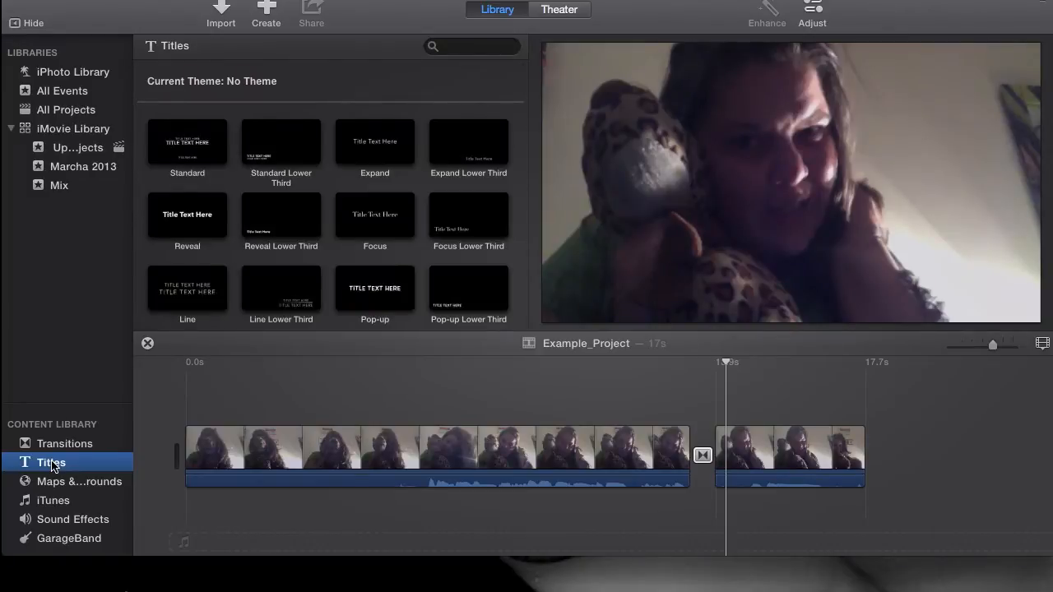
pyautogui.click(72, 482)
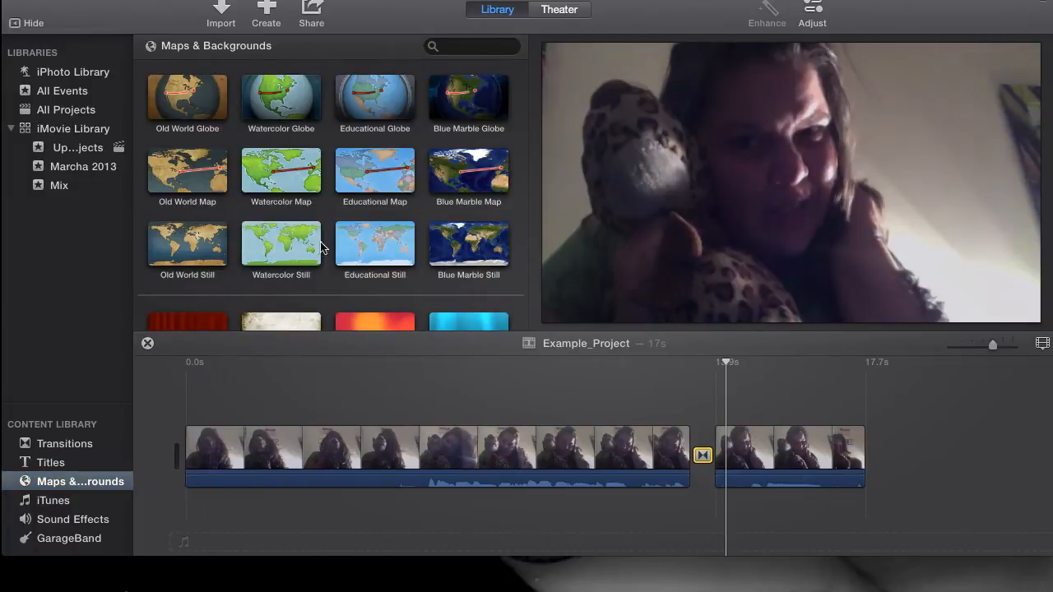
pyautogui.scroll(-3, 309, 208)
pyautogui.scroll(4, 331, 146)
pyautogui.scroll(-5, 486, 275)
pyautogui.scroll(-3, 486, 275)
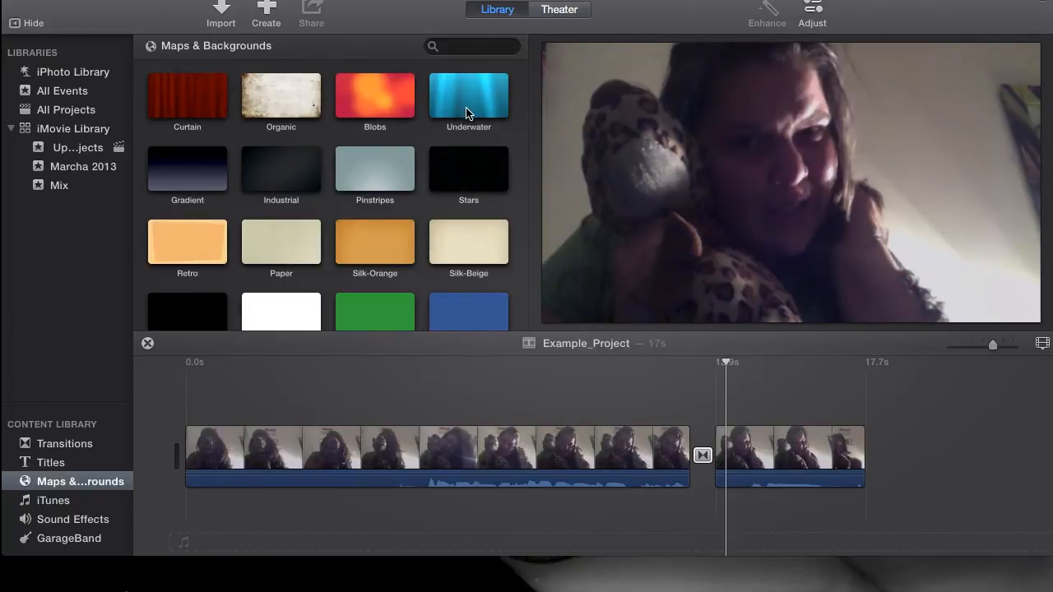
pyautogui.click(465, 111)
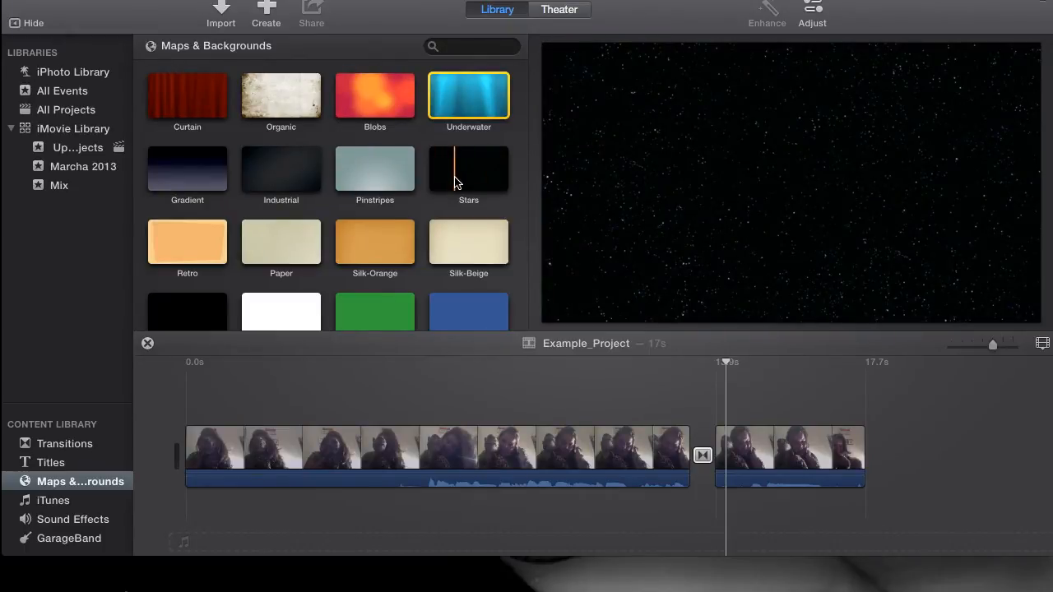
pyautogui.moveTo(457, 93); pyautogui.dragTo(161, 456)
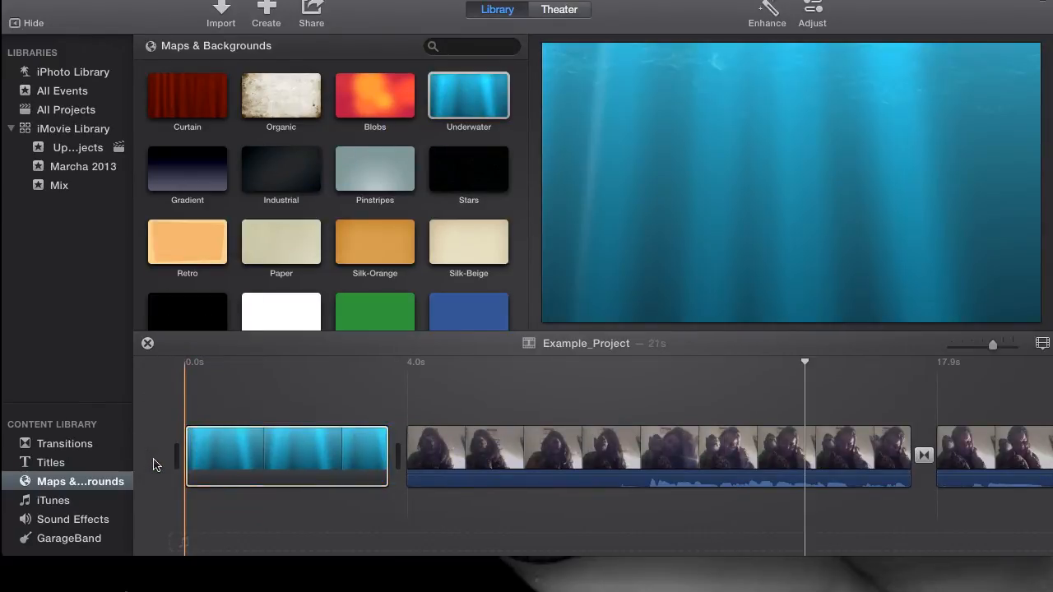
pyautogui.click(305, 458)
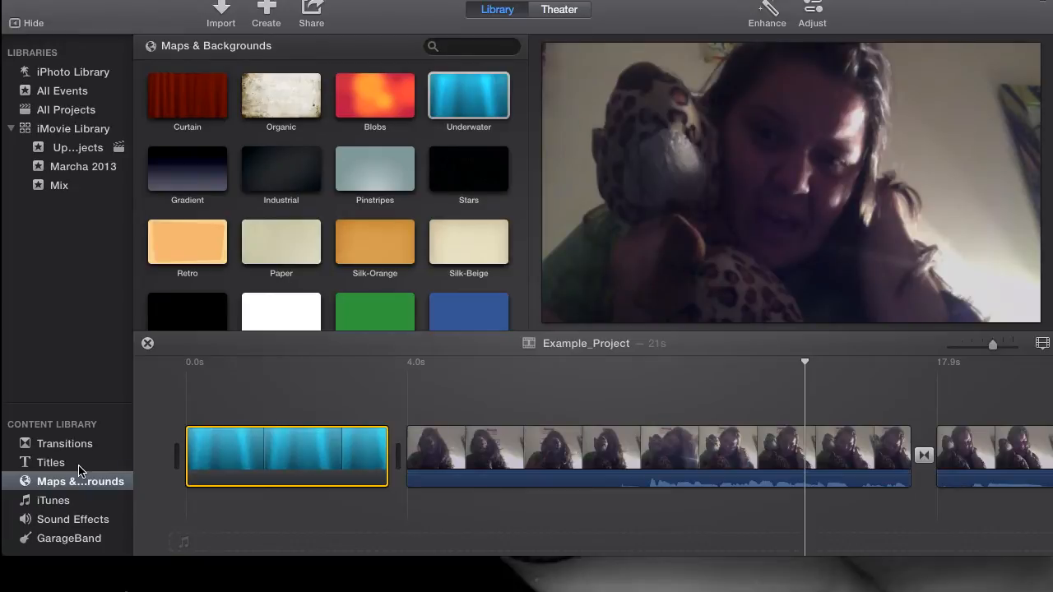
# Add the Vertical Drift title over the Underwater background clip in the timeline.
pyautogui.click(69, 466)
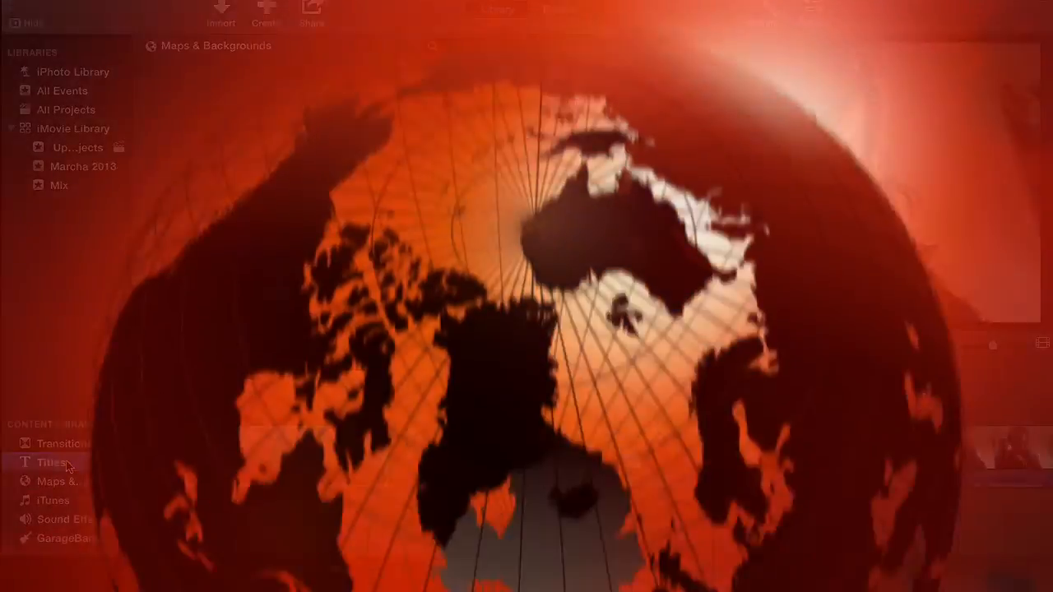
pyautogui.scroll(-5, 383, 231)
pyautogui.scroll(-3, 384, 233)
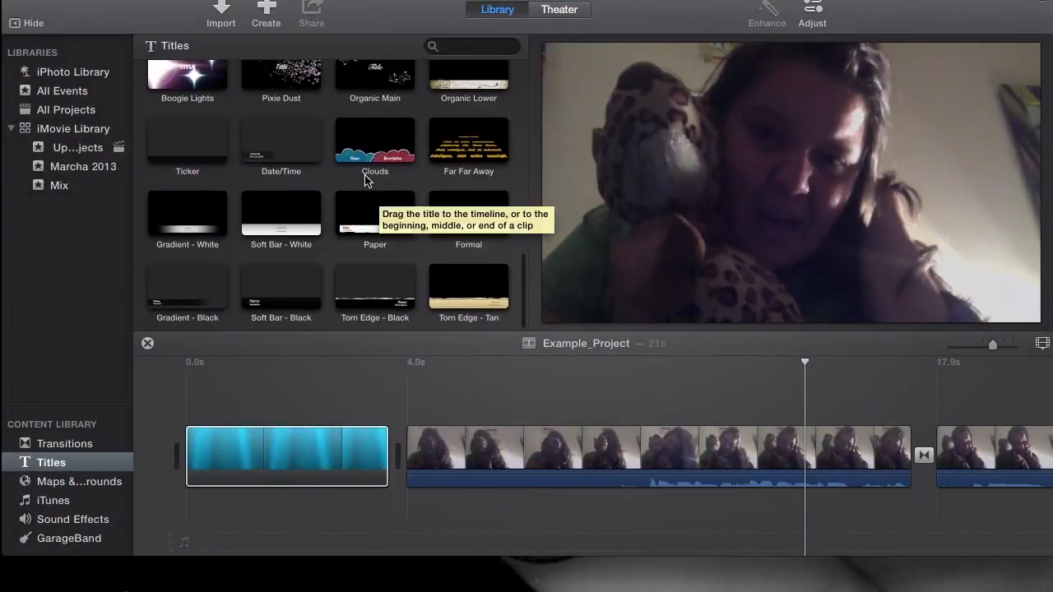
pyautogui.scroll(1, 401, 131)
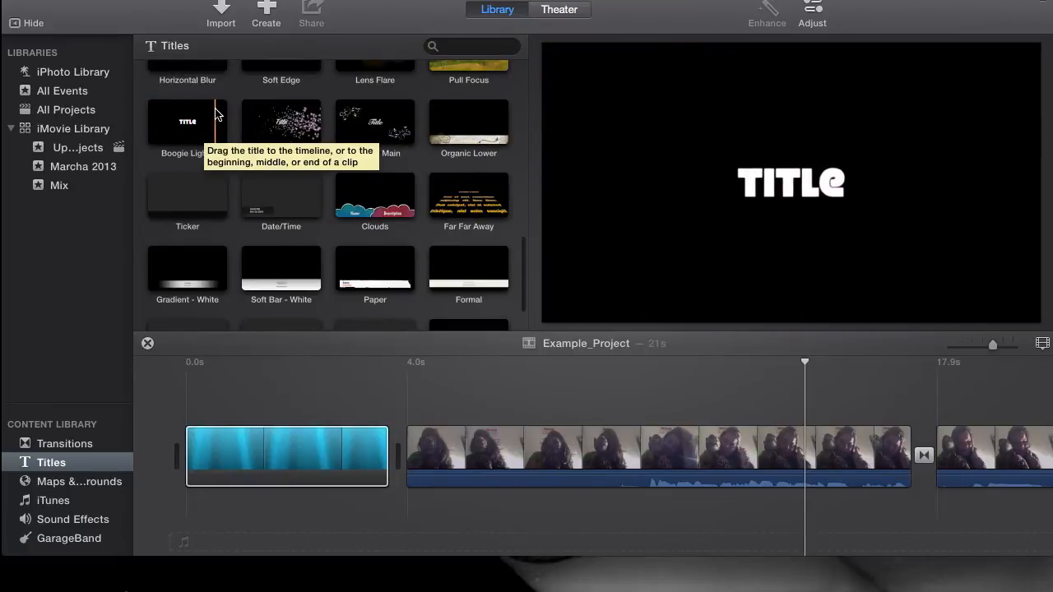
pyautogui.scroll(2, 223, 110)
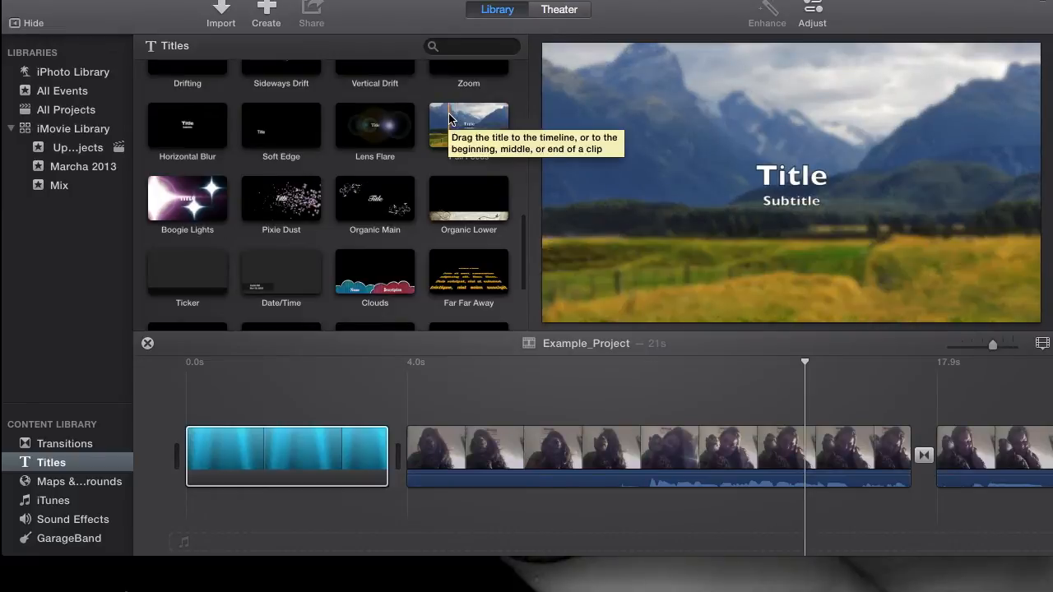
pyautogui.scroll(3, 451, 115)
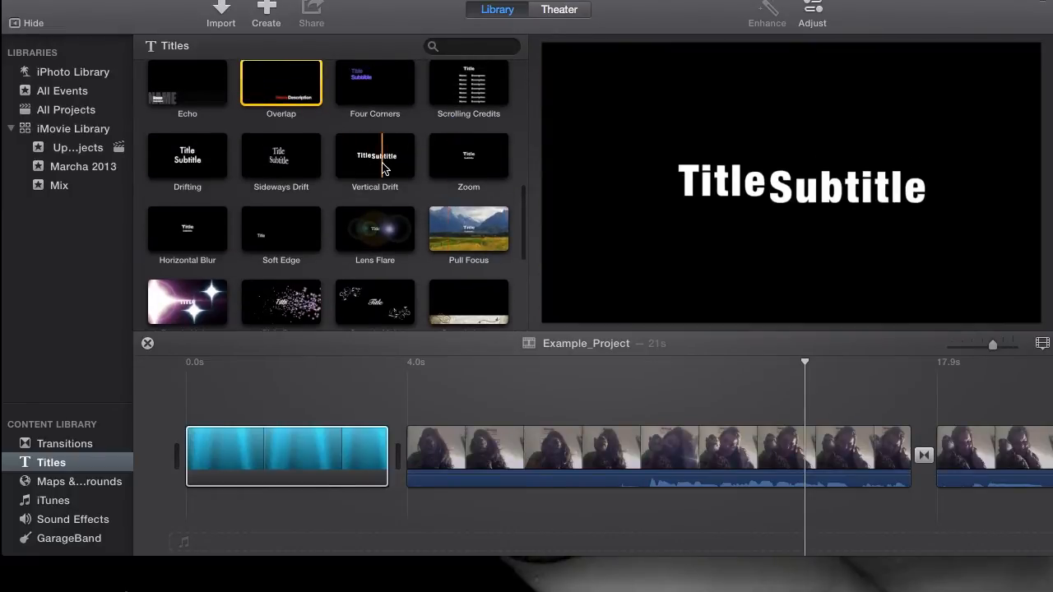
pyautogui.click(383, 167)
pyautogui.moveTo(383, 168); pyautogui.dragTo(278, 458)
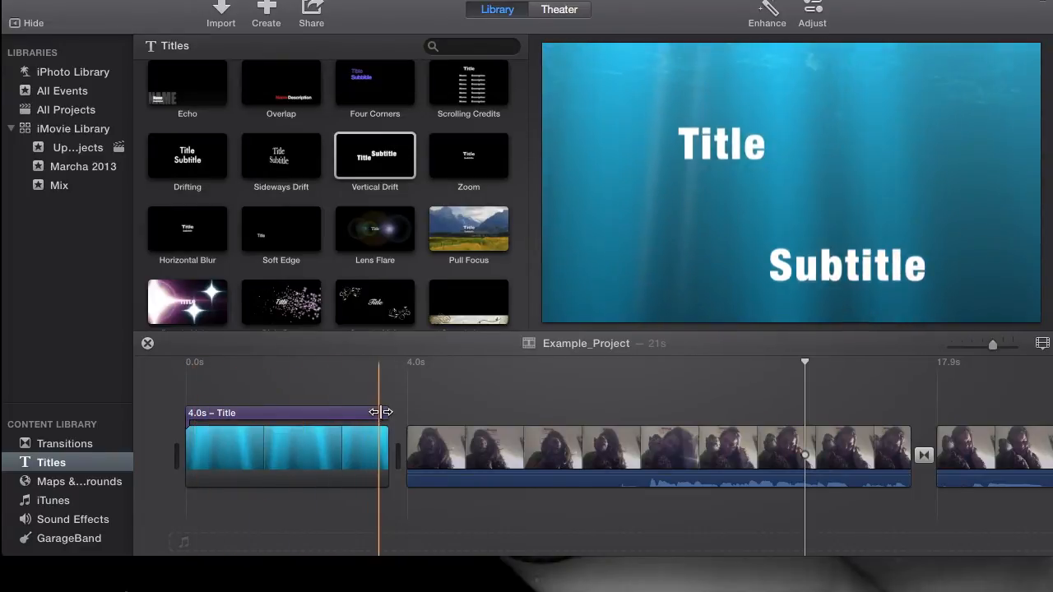
# Try shorter and longer title durations, then extend the title past the background clip to 5.1 seconds.
pyautogui.click(384, 415)
pyautogui.moveTo(384, 415); pyautogui.dragTo(258, 420)
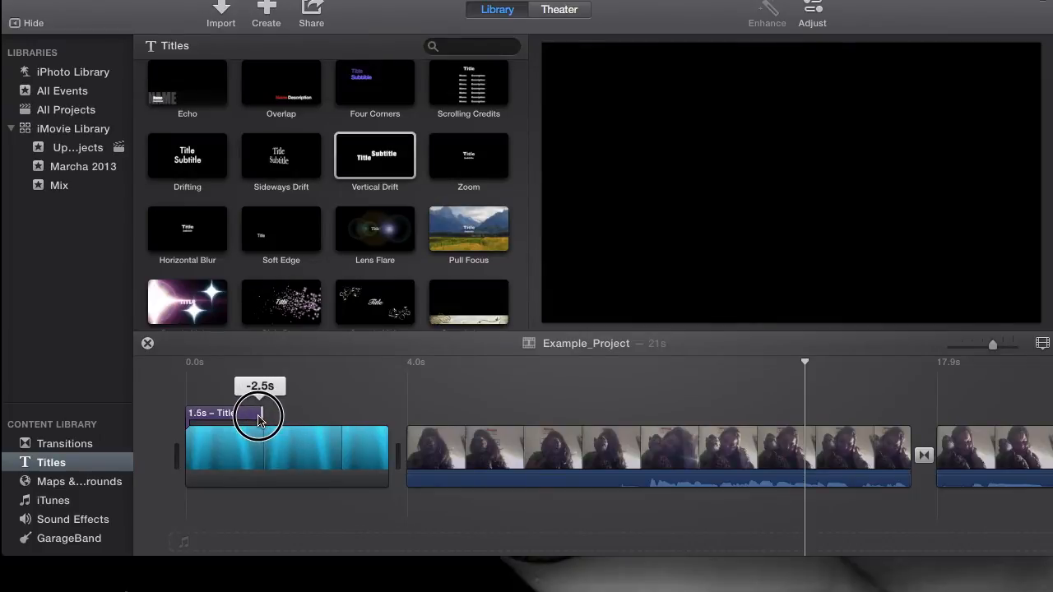
pyautogui.moveTo(258, 419); pyautogui.dragTo(550, 413)
pyautogui.moveTo(448, 408); pyautogui.dragTo(390, 418)
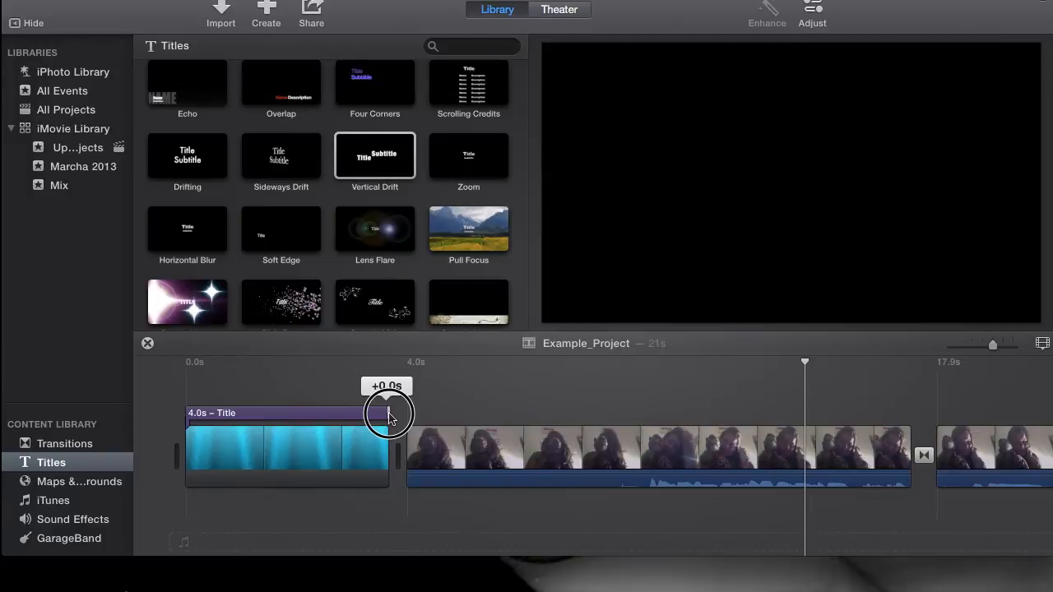
pyautogui.moveTo(389, 418); pyautogui.dragTo(449, 416)
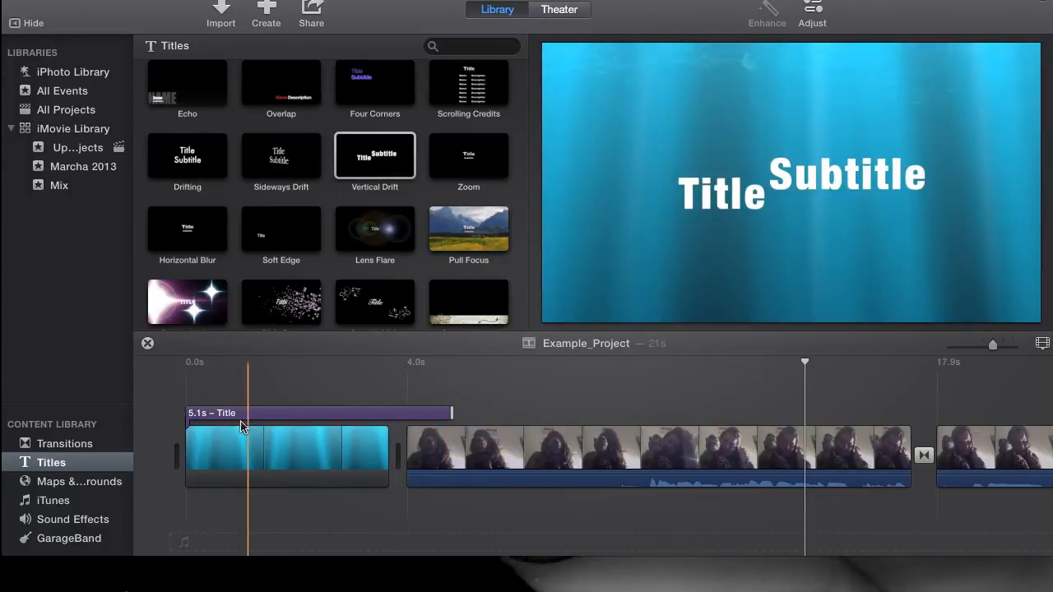
# Change the title text to "This is" and its subtitle to "My Stuff".
pyautogui.click(223, 421)
pyautogui.doubleClick(729, 203)
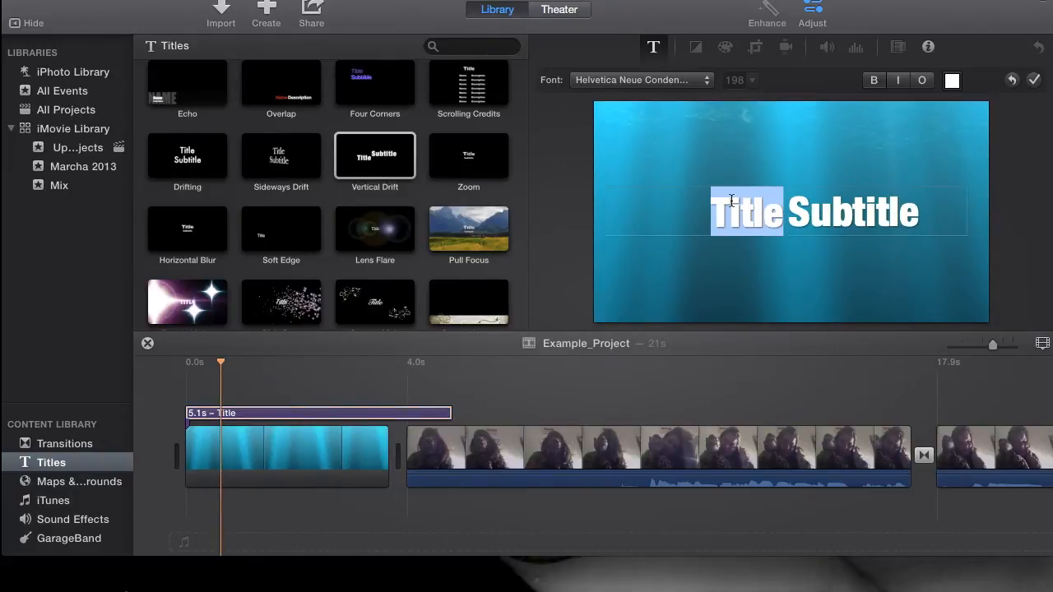
pyautogui.write('This')
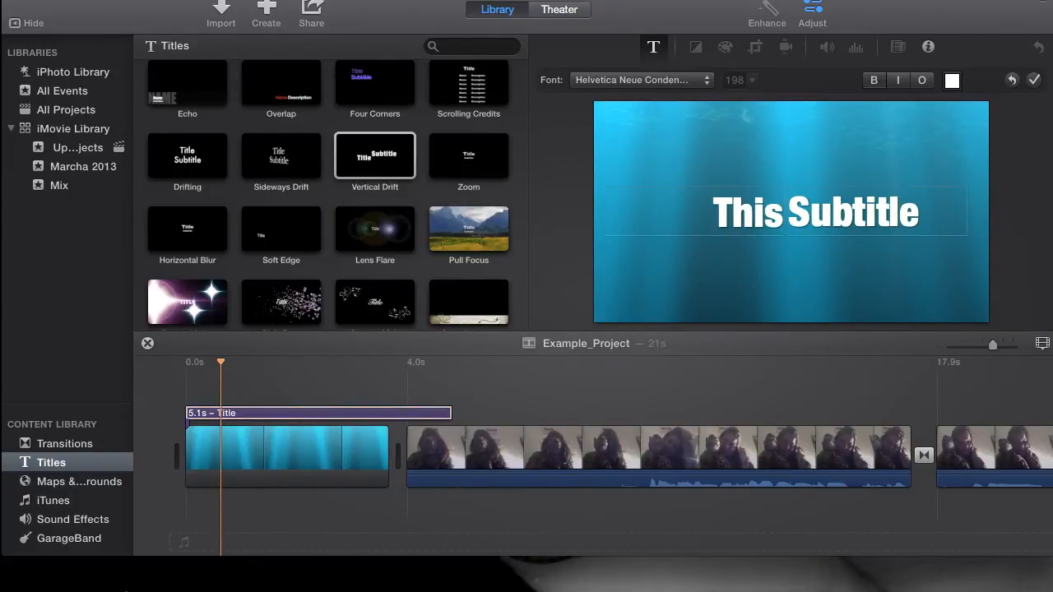
pyautogui.write(' is')
pyautogui.press('Tab')
pyautogui.write('My Stuf')
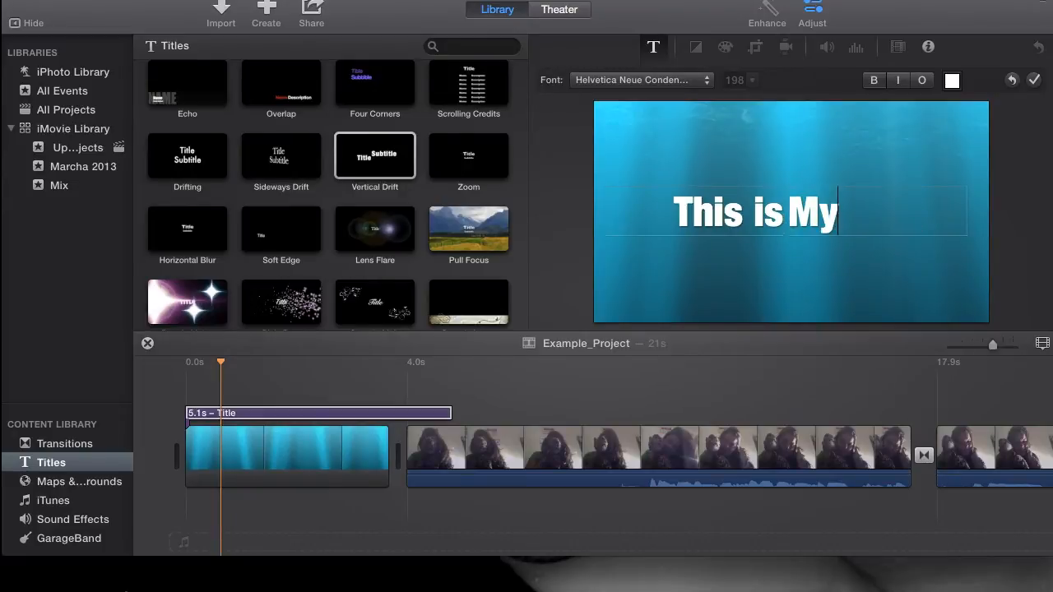
pyautogui.write('f')
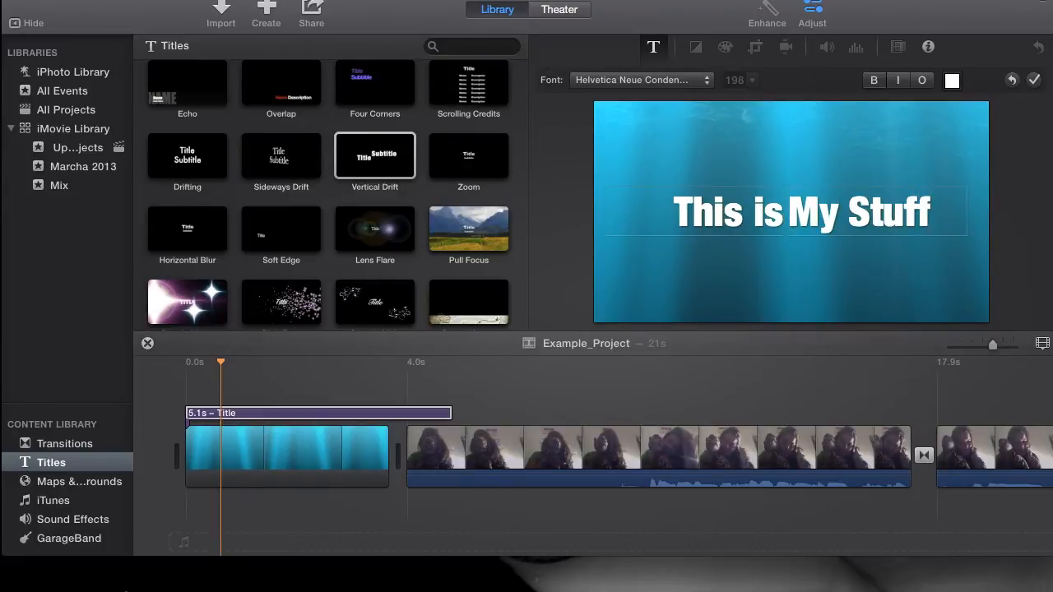
# Set the font of the "This is" title text to Impact.
pyautogui.doubleClick(755, 217)
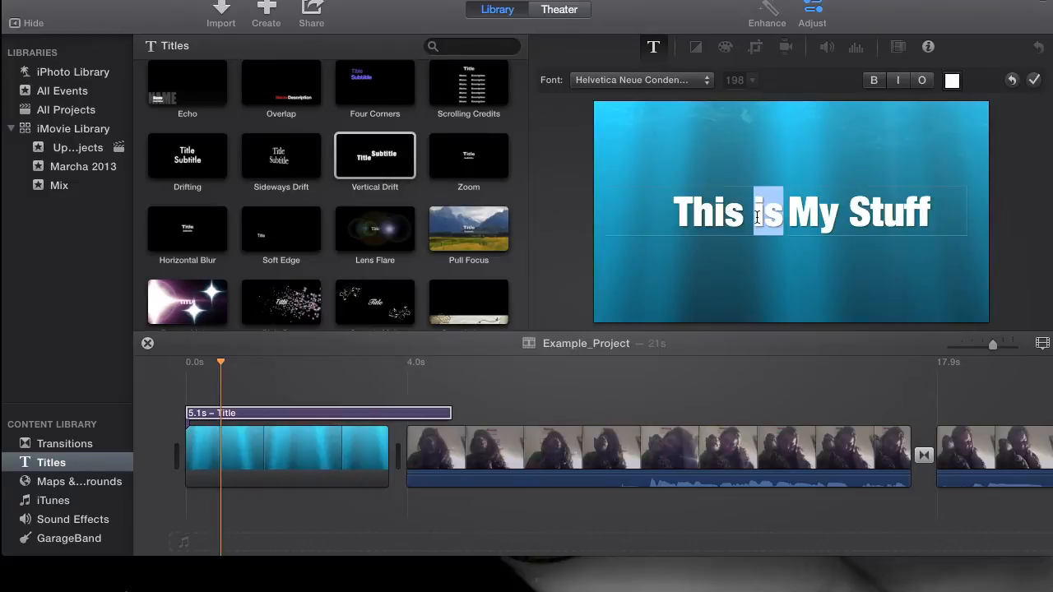
pyautogui.tripleClick(757, 217)
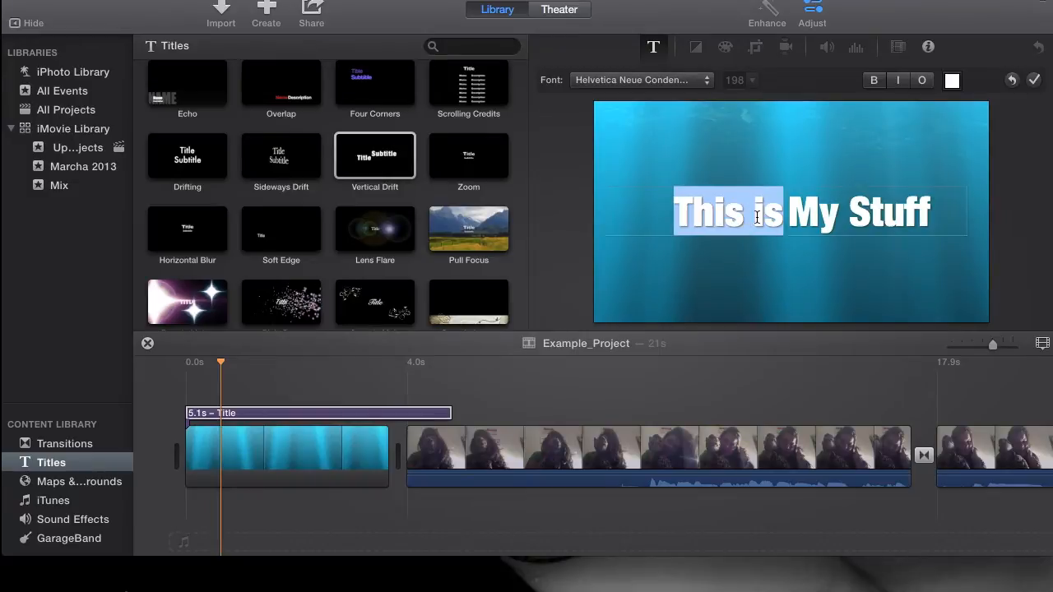
pyautogui.click(705, 85)
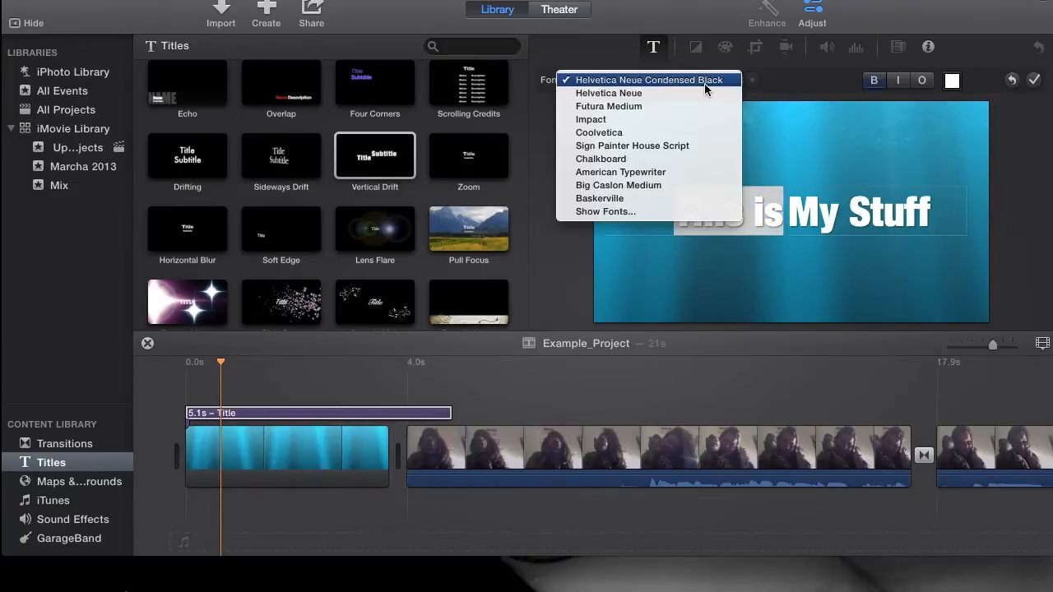
pyautogui.click(630, 120)
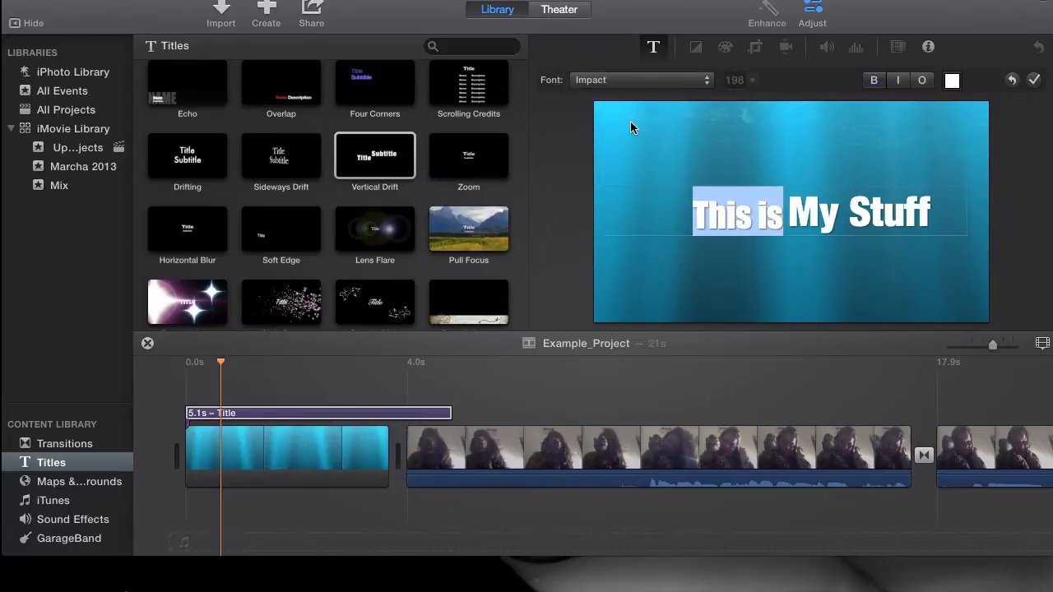
# Toggle bold on the "My Stuff" subtitle and color it pink.
pyautogui.click(886, 222)
pyautogui.tripleClick(886, 222)
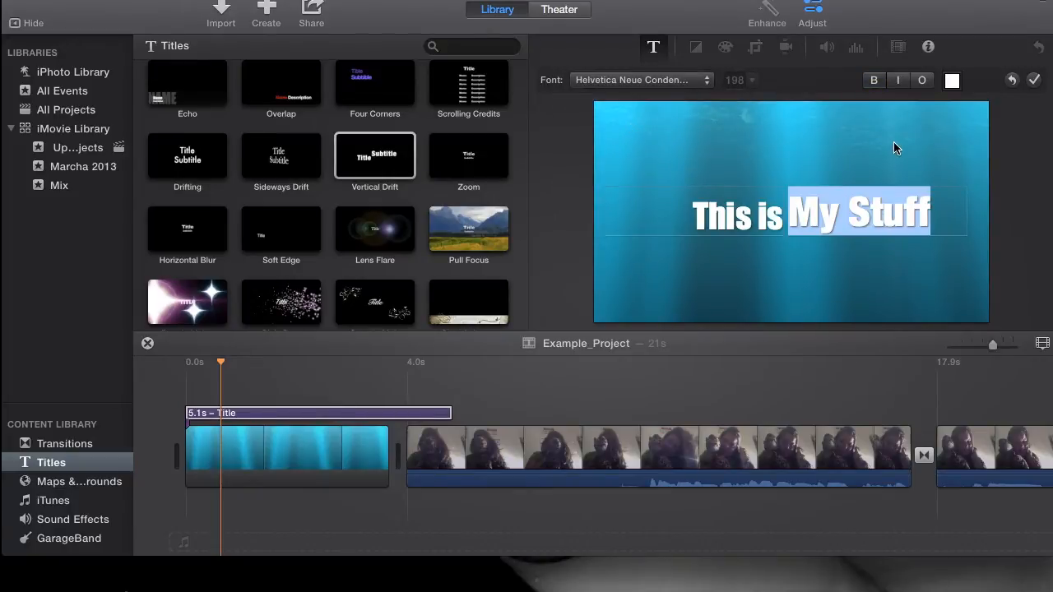
pyautogui.click(874, 81)
pyautogui.click(951, 80)
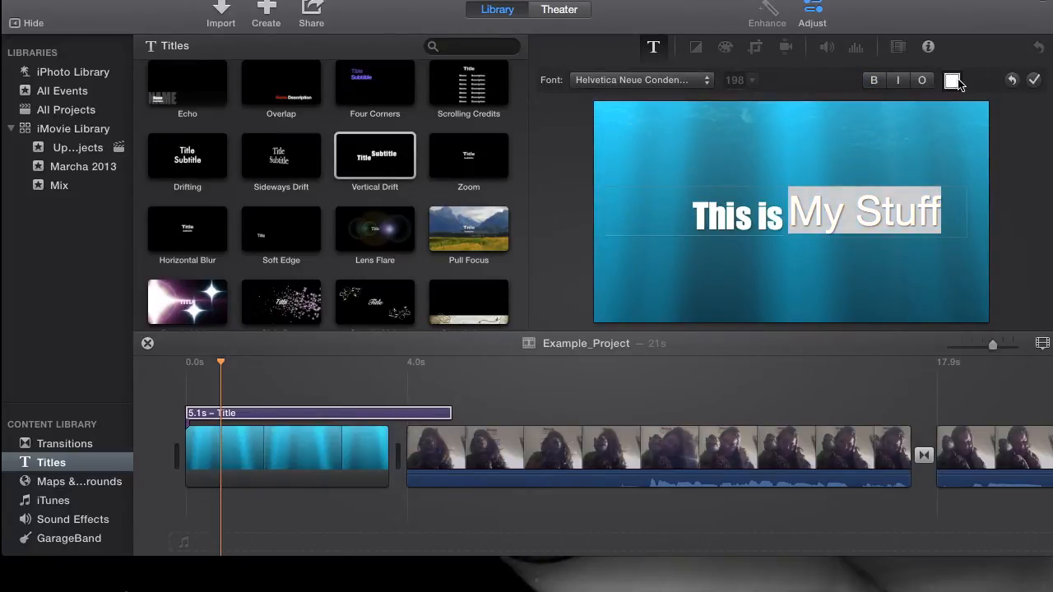
pyautogui.moveTo(344, 349); pyautogui.dragTo(354, 376)
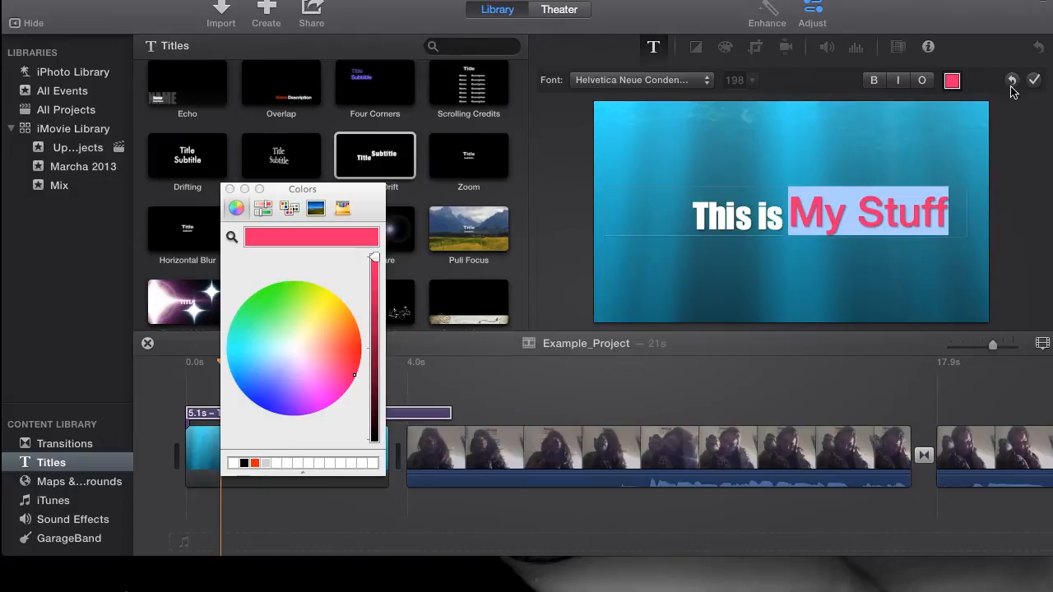
# Make the "My Stuff" subtitle outlined, italic, bold and green, and apply the title adjustments.
pyautogui.click(922, 81)
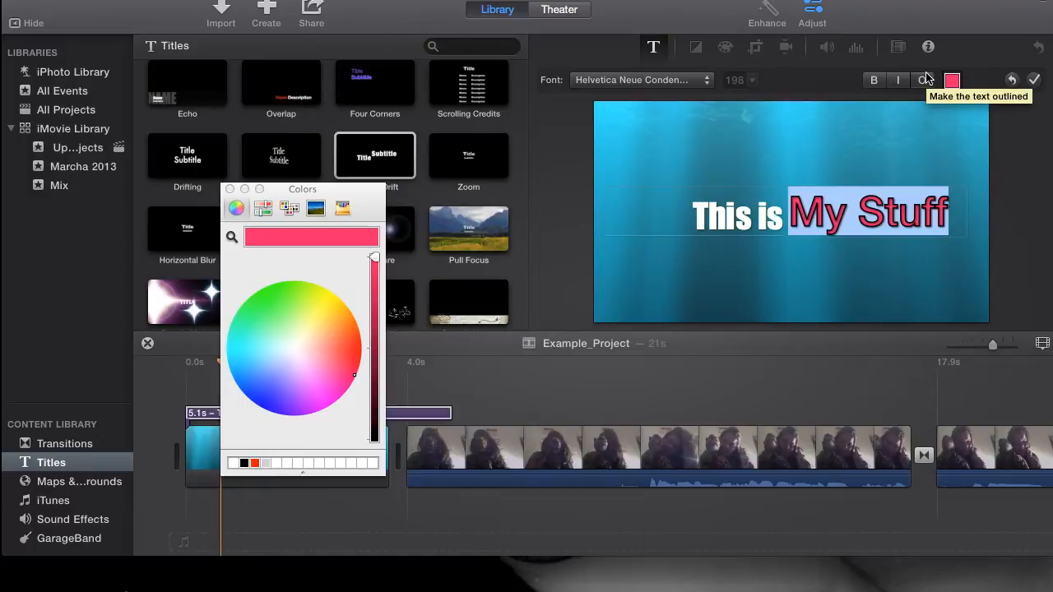
pyautogui.click(901, 84)
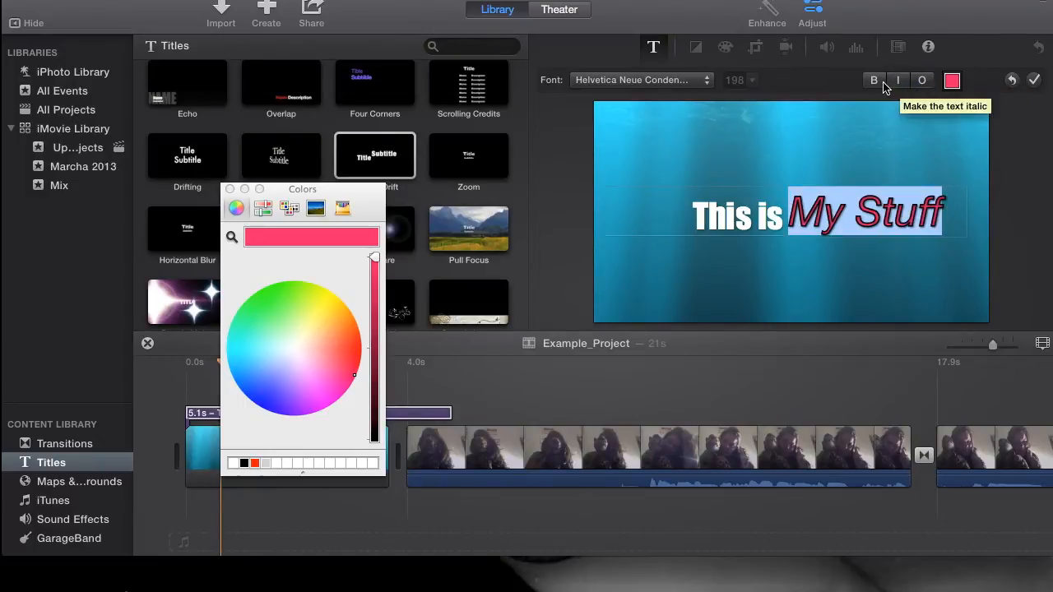
pyautogui.click(883, 83)
pyautogui.moveTo(262, 360); pyautogui.dragTo(250, 309)
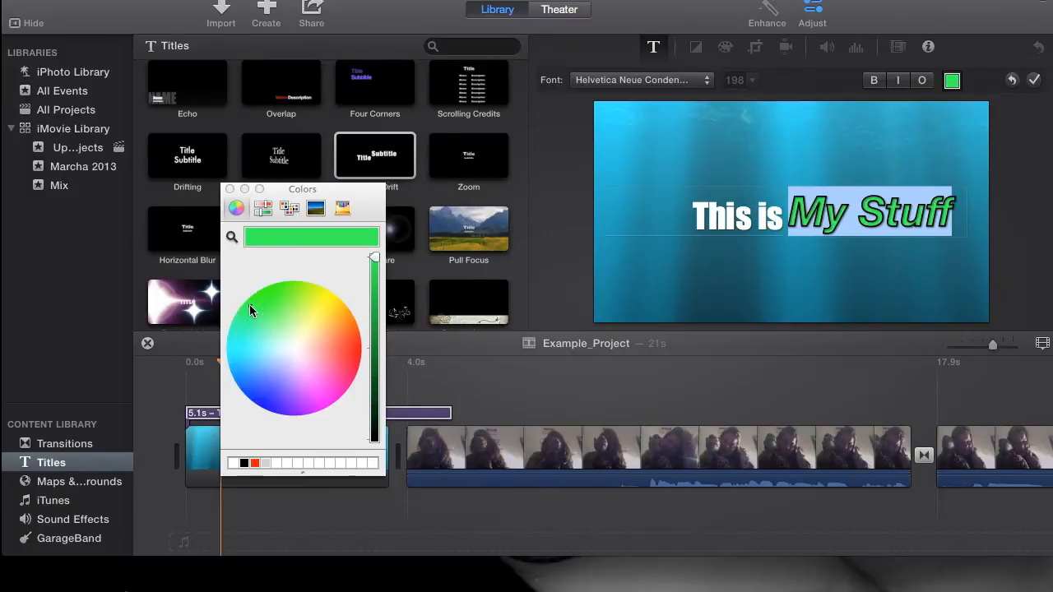
pyautogui.click(230, 189)
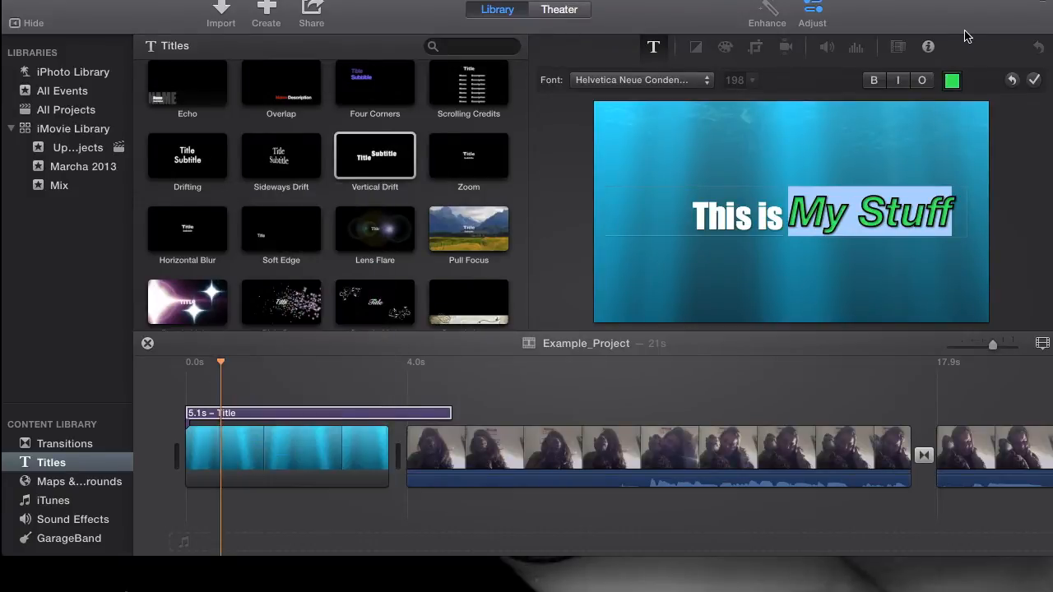
pyautogui.click(1033, 80)
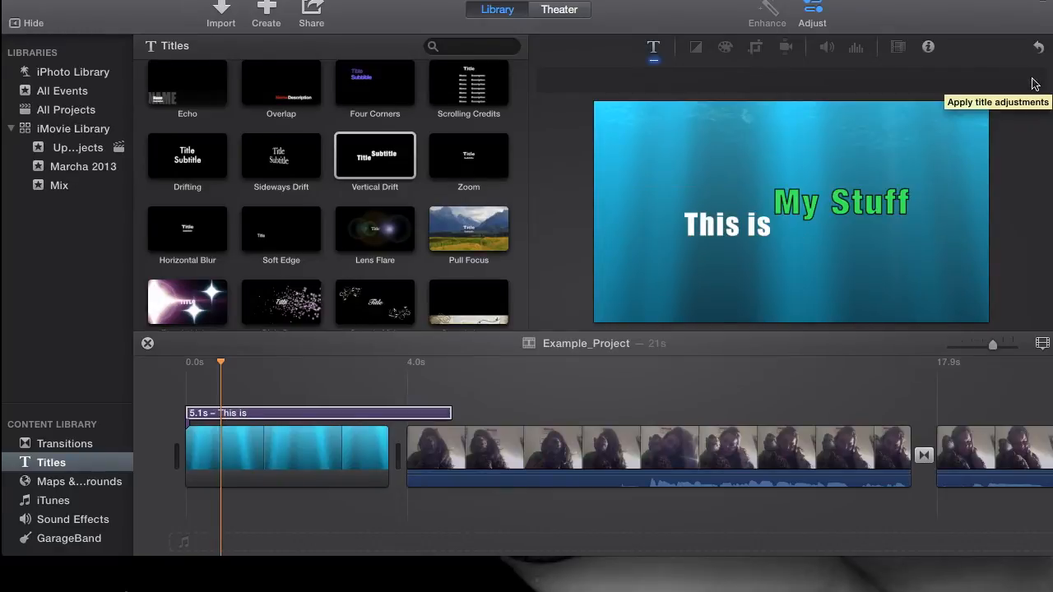
# Play the project from its start to preview the animated title over the background.
pyautogui.click(199, 414)
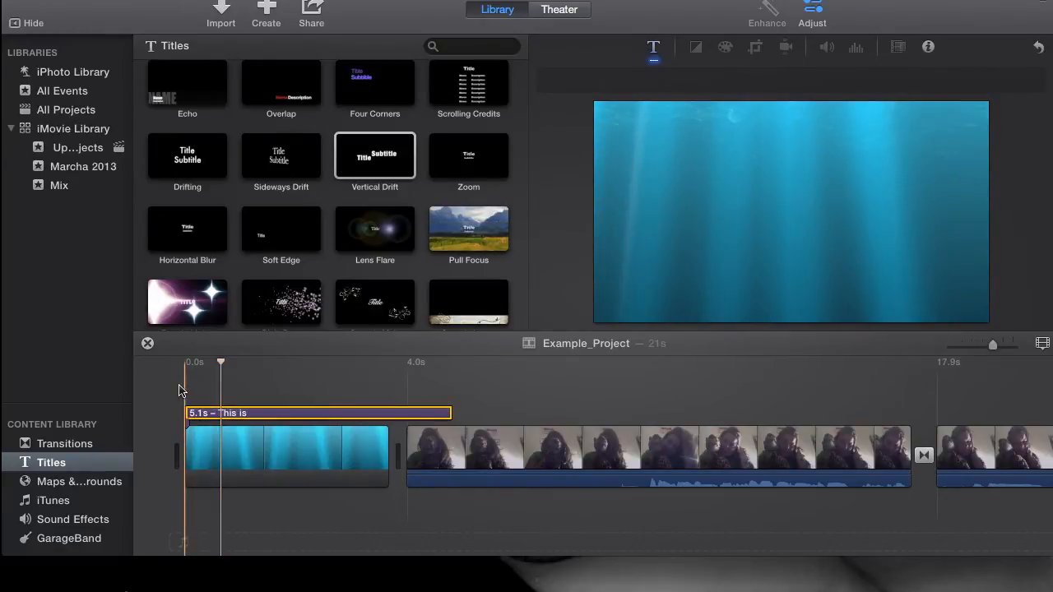
pyautogui.press('space')
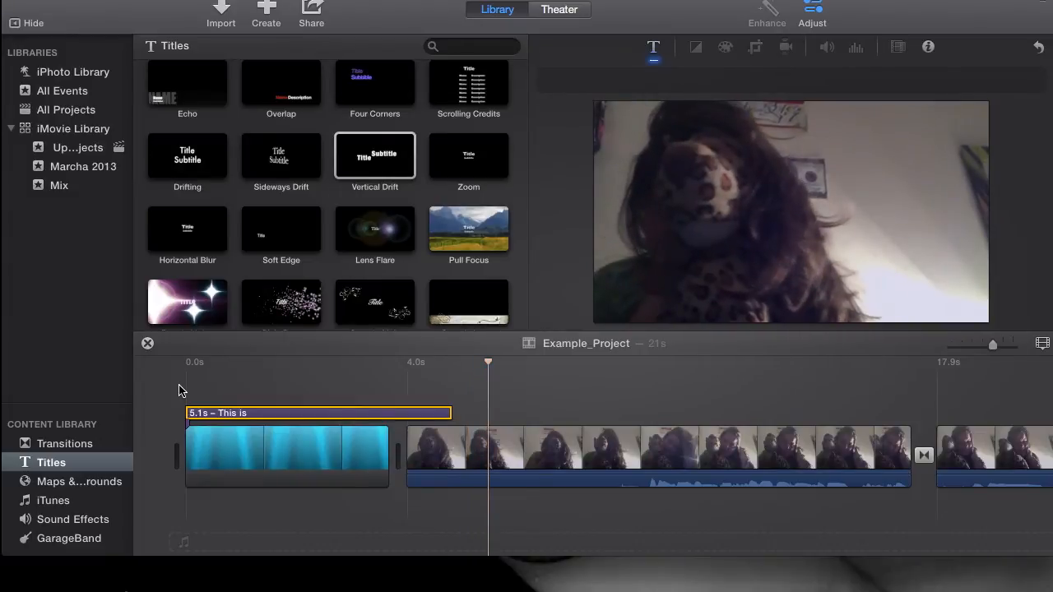
# Browse the available title styles and preview Far Far Away, Pixie Dust and Four Corners.
pyautogui.scroll(-5, 323, 246)
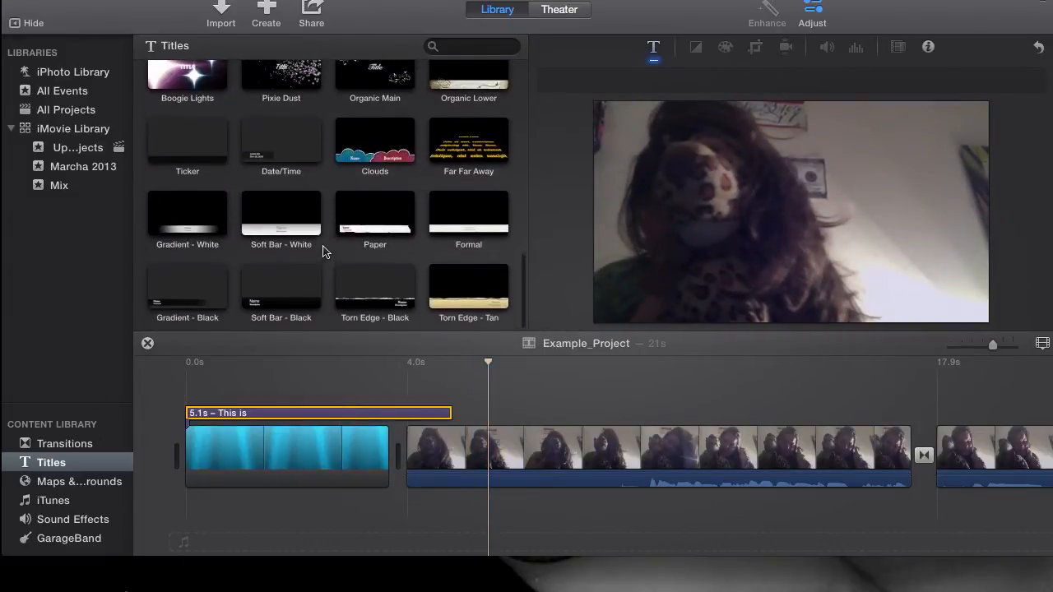
pyautogui.click(358, 161)
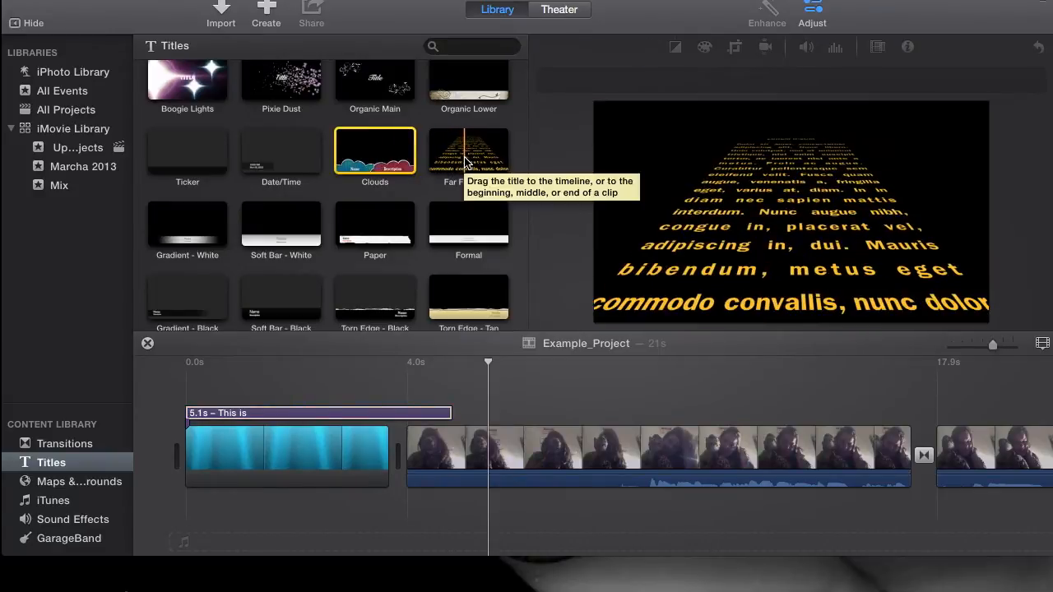
pyautogui.scroll(3, 362, 223)
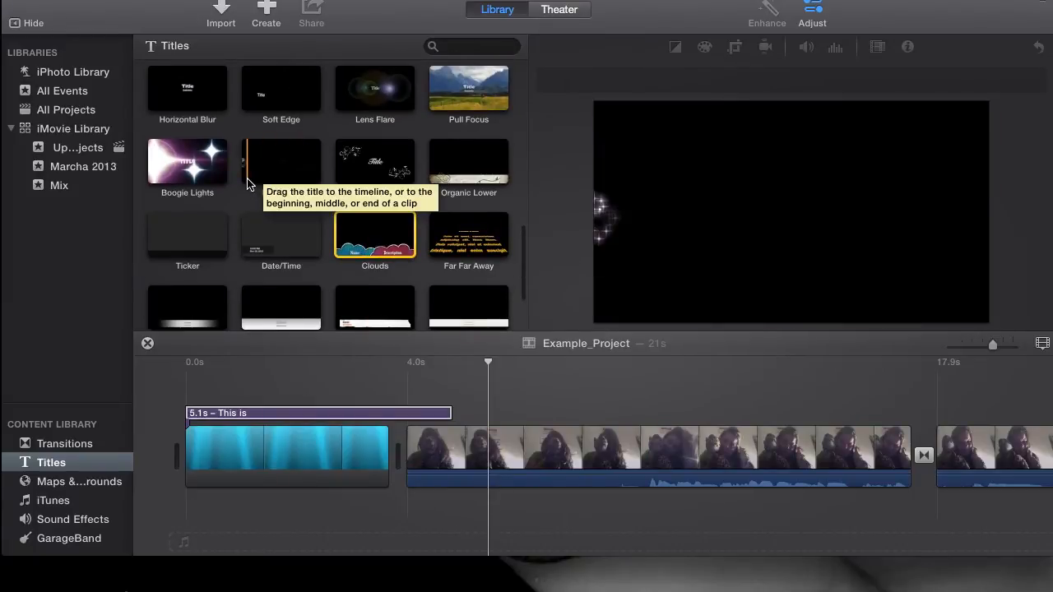
pyautogui.scroll(5, 247, 182)
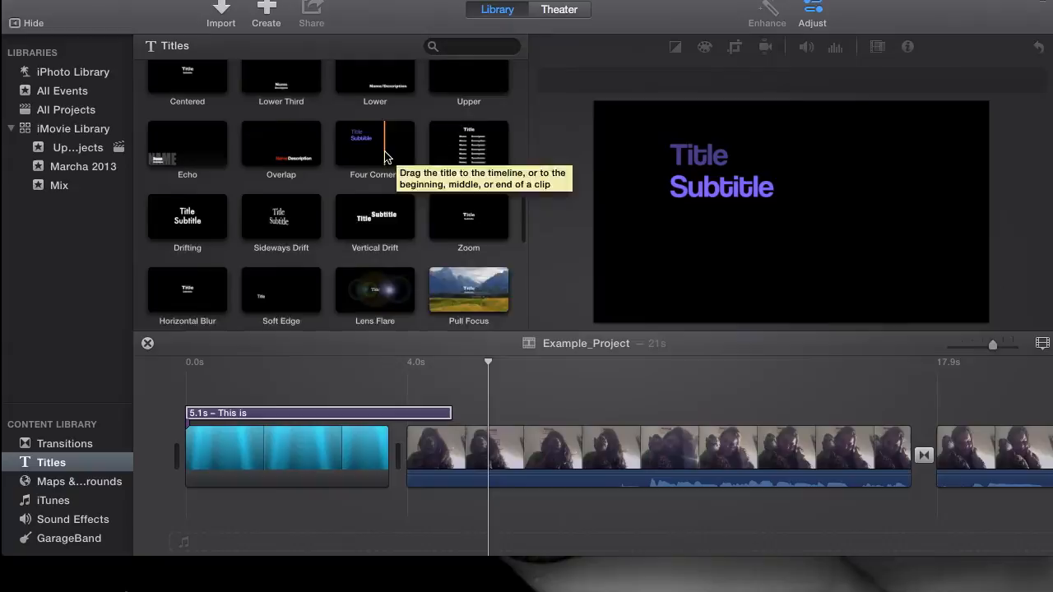
pyautogui.scroll(5, 384, 156)
pyautogui.scroll(3, 384, 156)
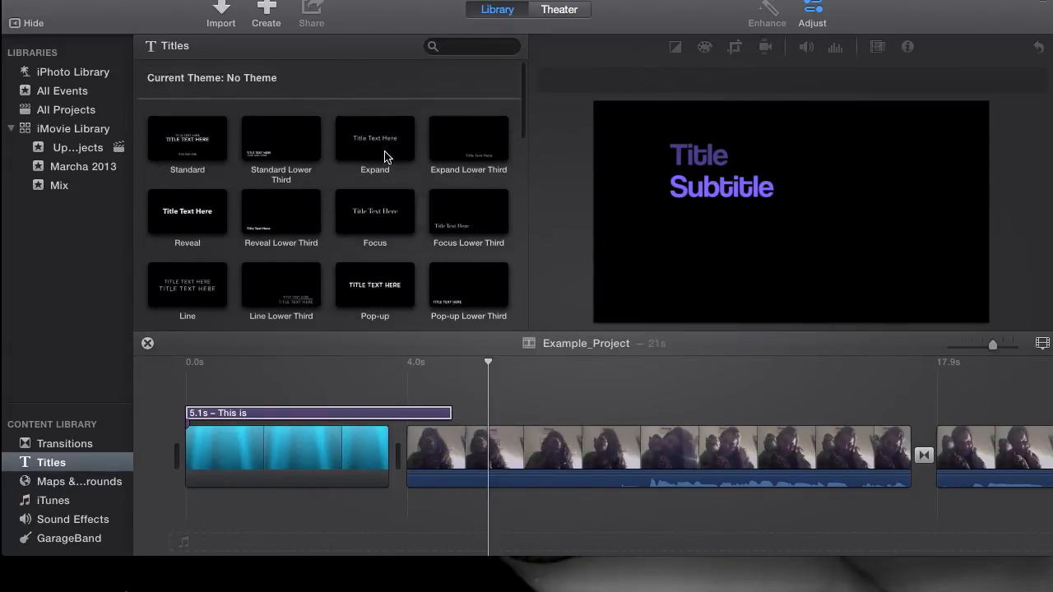
# Add the song Feel Good Inc. from iTunes beneath the first video clip, starting at 4.0 seconds.
pyautogui.click(53, 500)
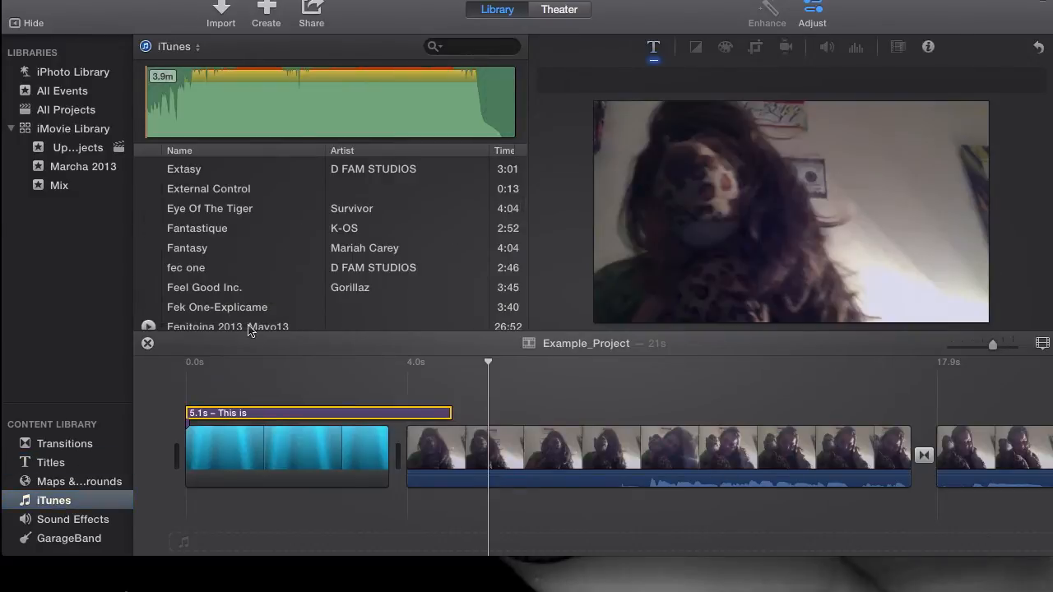
pyautogui.click(237, 212)
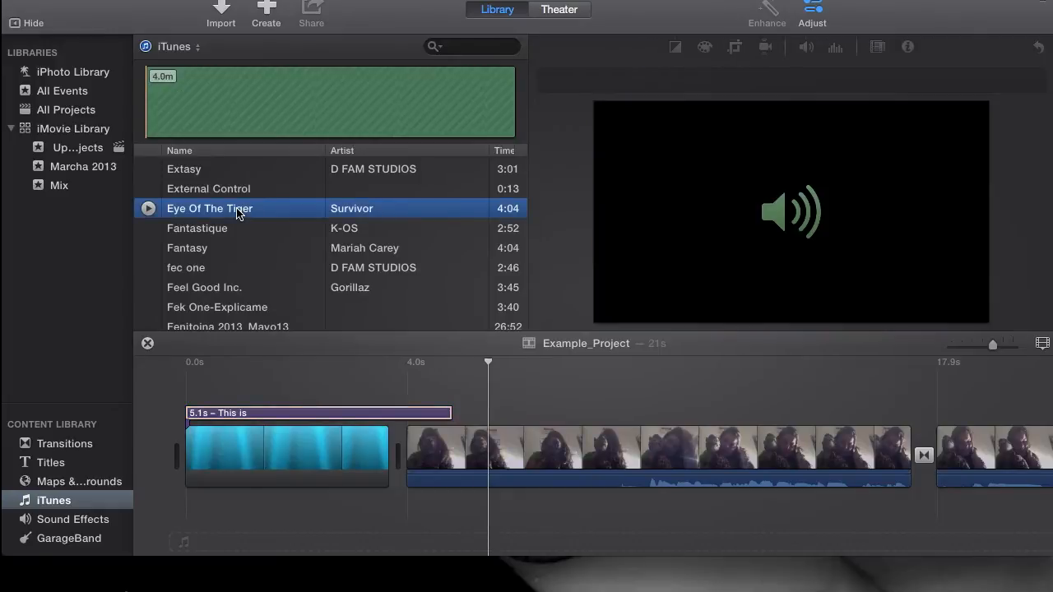
pyautogui.click(194, 289)
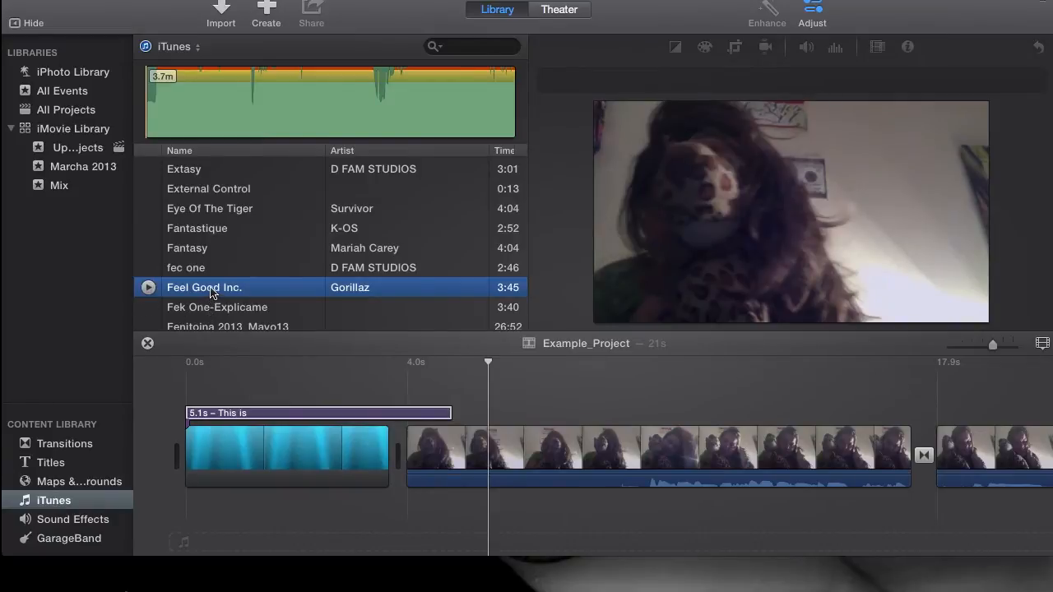
pyautogui.moveTo(211, 293); pyautogui.dragTo(410, 512)
# Shorten the "This is" title to 4.0 seconds to match the background clip and play back the timeline.
pyautogui.moveTo(444, 424); pyautogui.dragTo(389, 423)
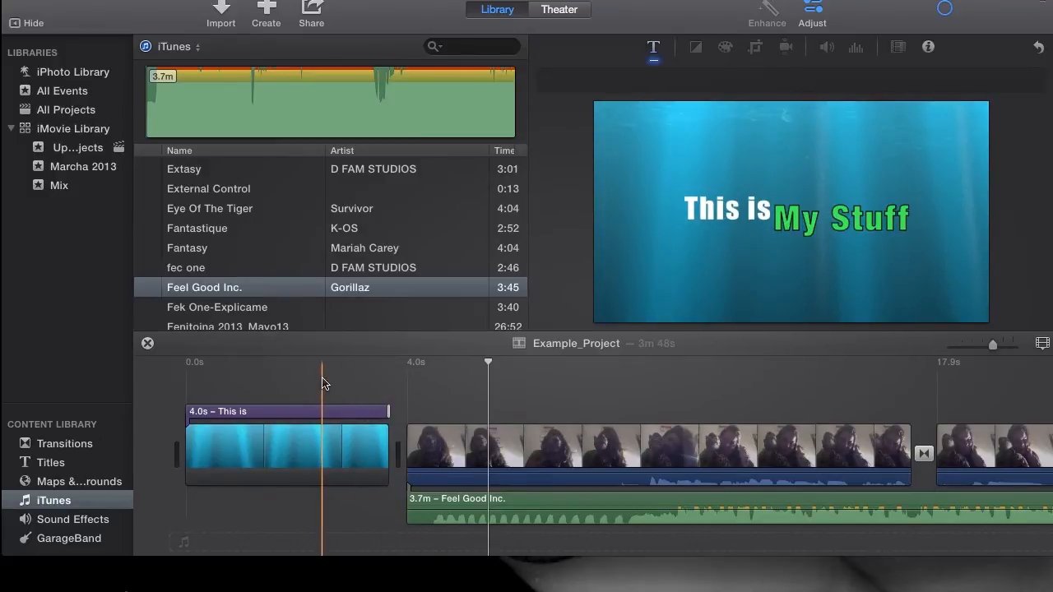
pyautogui.press('space')
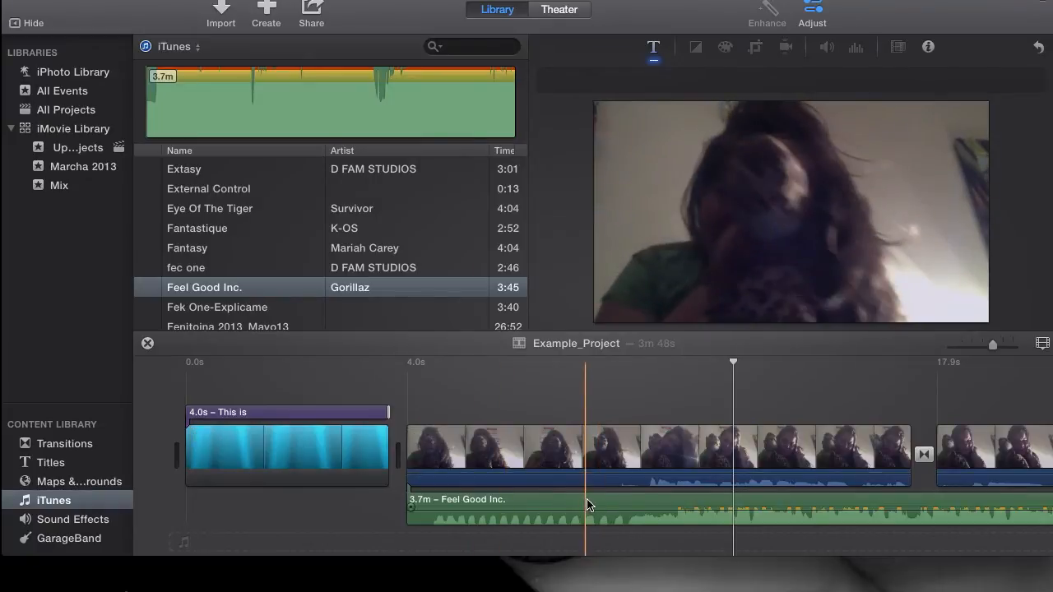
# Trim the end of the Feel Good Inc. track to 17.7 seconds, level with the last video clip, and play the ending.
pyautogui.hscroll(20, 587, 505)
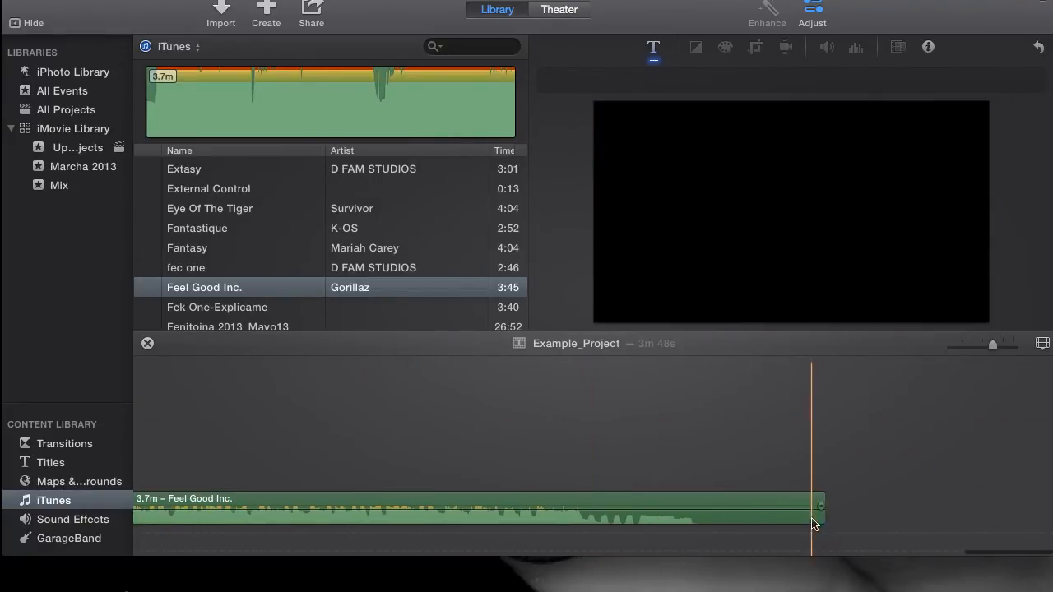
pyautogui.moveTo(823, 516); pyautogui.dragTo(1012, 518)
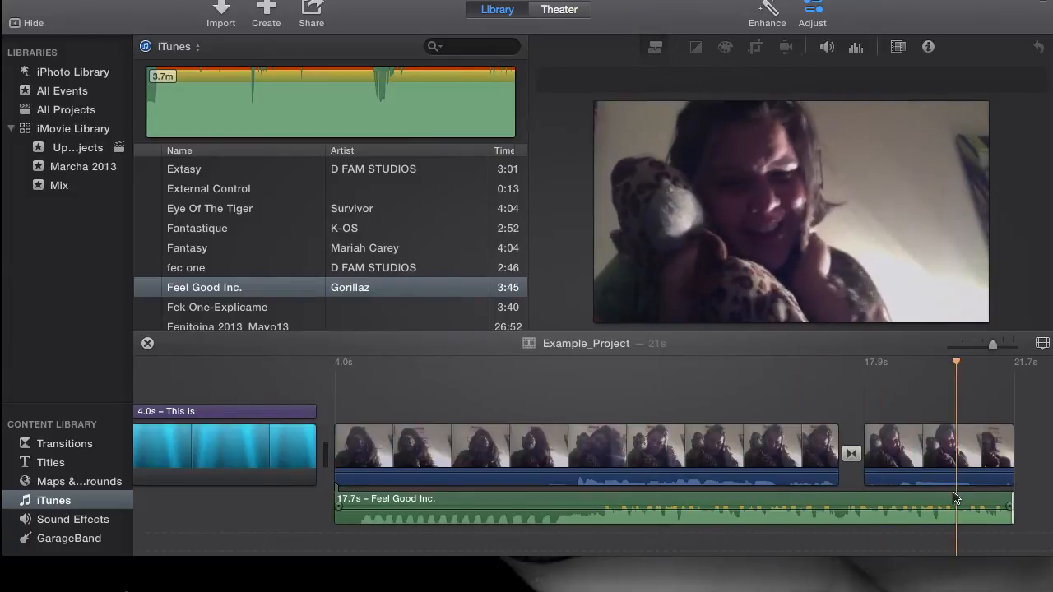
pyautogui.press('space')
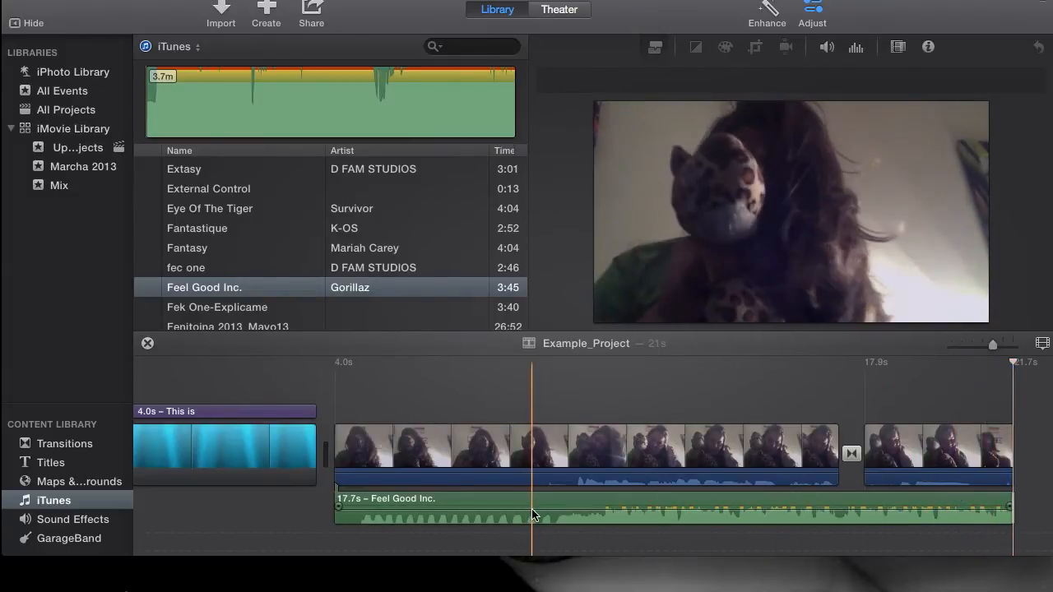
# Delete the Feel Good Inc. track from the timeline.
pyautogui.click(531, 507)
pyautogui.press('Delete')
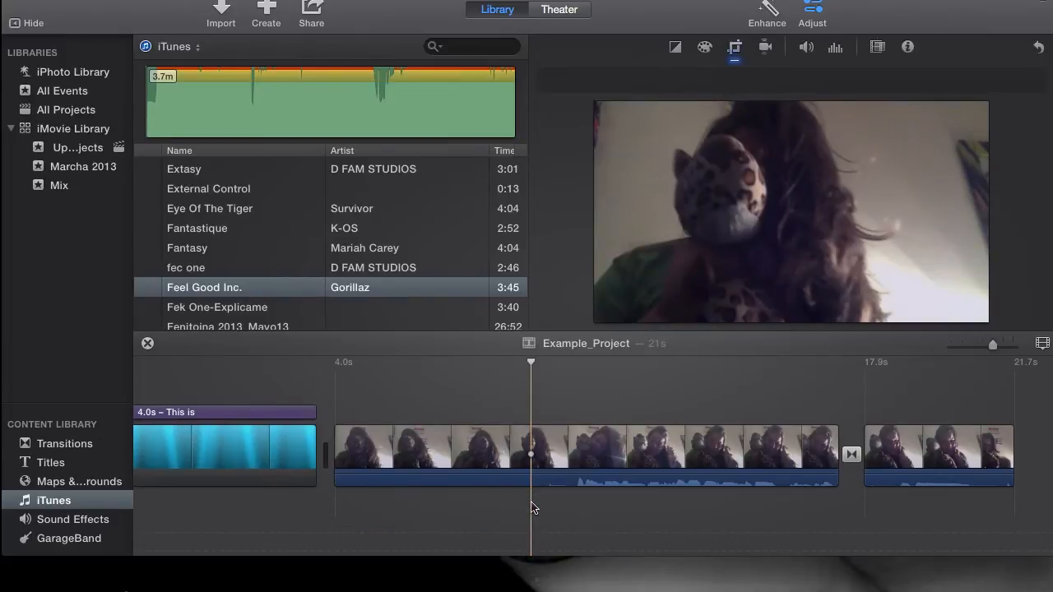
# Browse the sound effects library and preview Ambient Effect 1 and Ambient Hit.
pyautogui.click(74, 519)
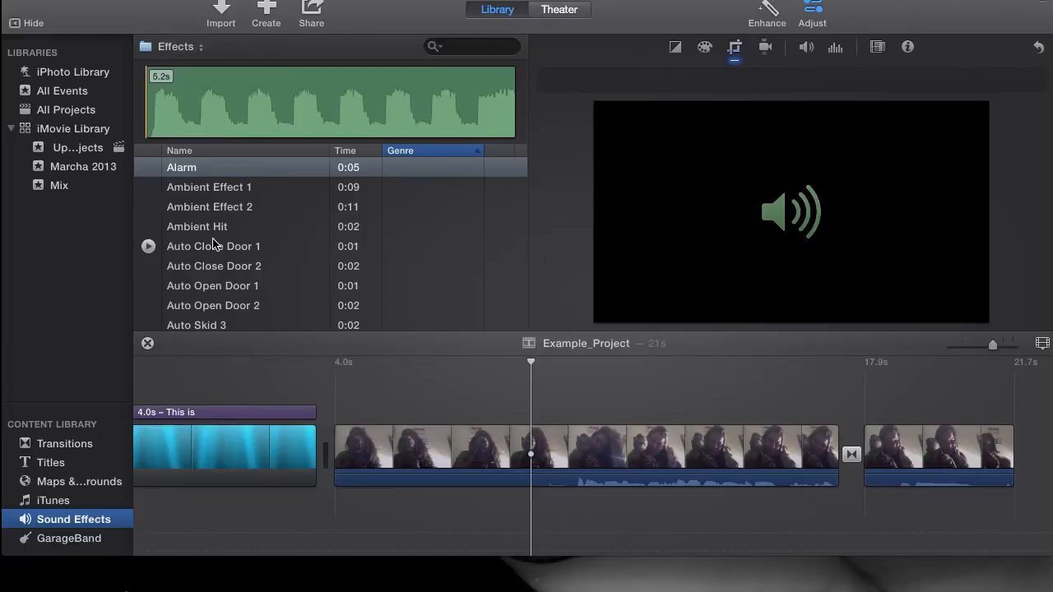
pyautogui.click(213, 188)
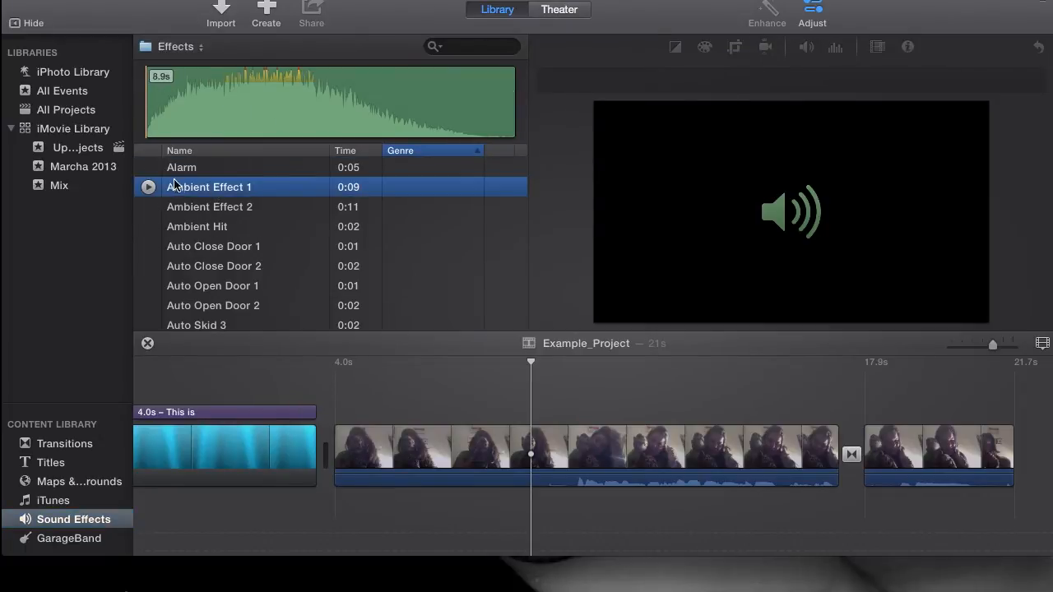
pyautogui.click(148, 188)
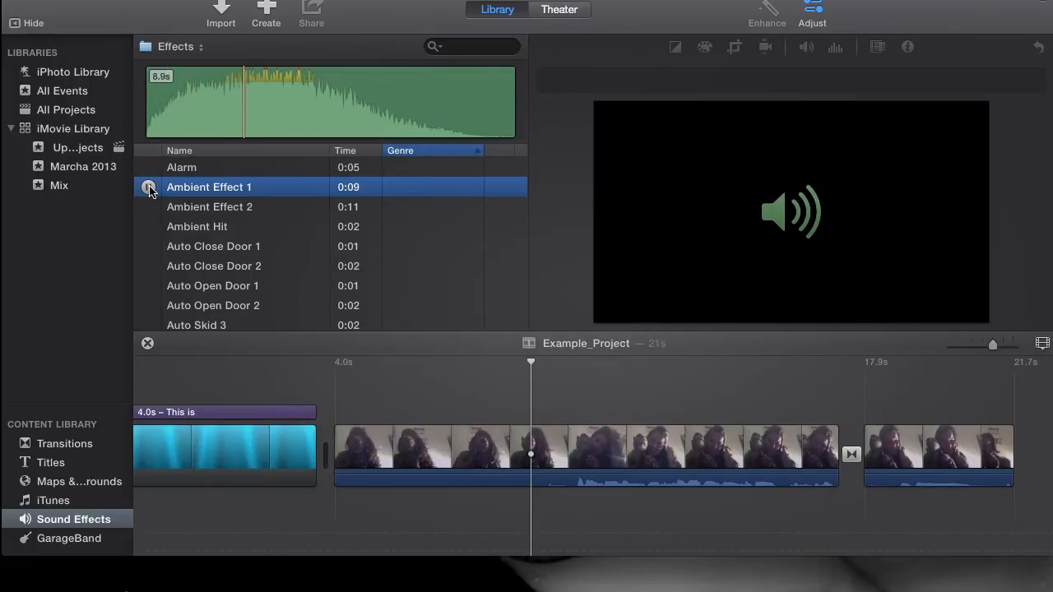
pyautogui.click(189, 227)
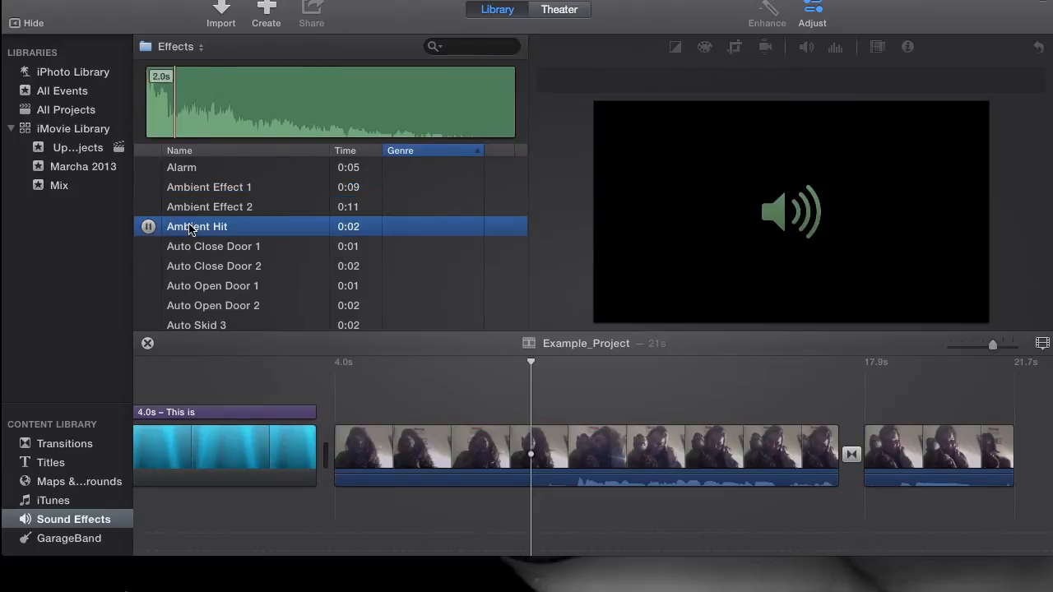
pyautogui.scroll(-3, 201, 304)
pyautogui.scroll(5, 202, 302)
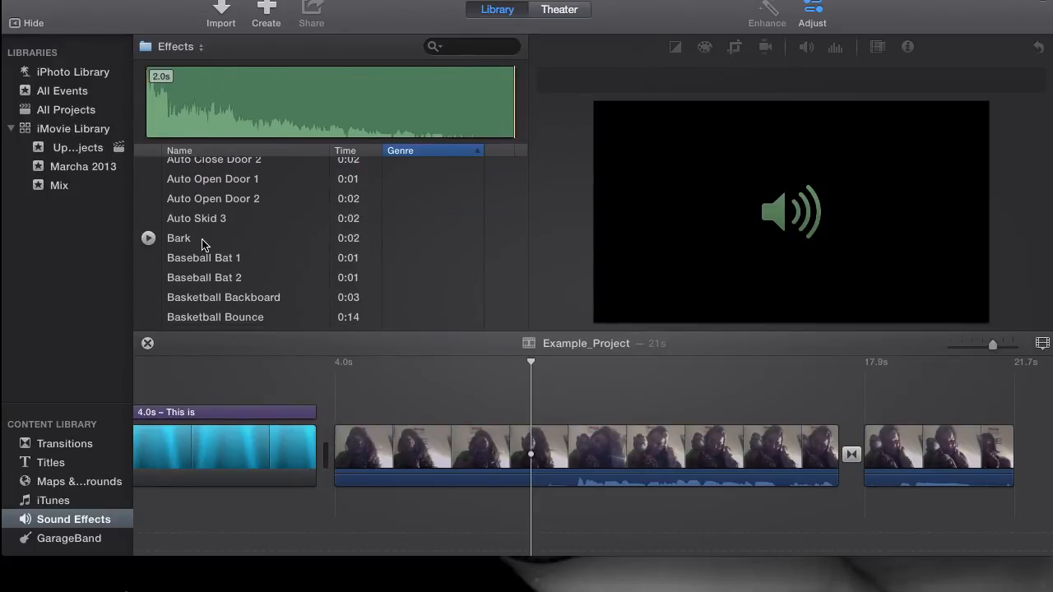
pyautogui.scroll(-3, 202, 239)
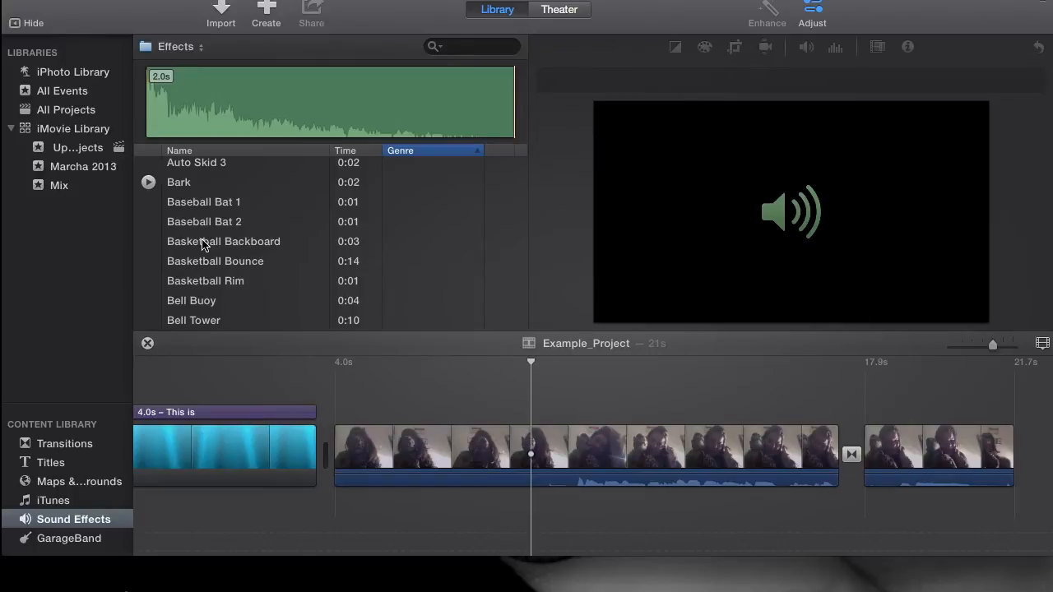
pyautogui.scroll(-5, 203, 245)
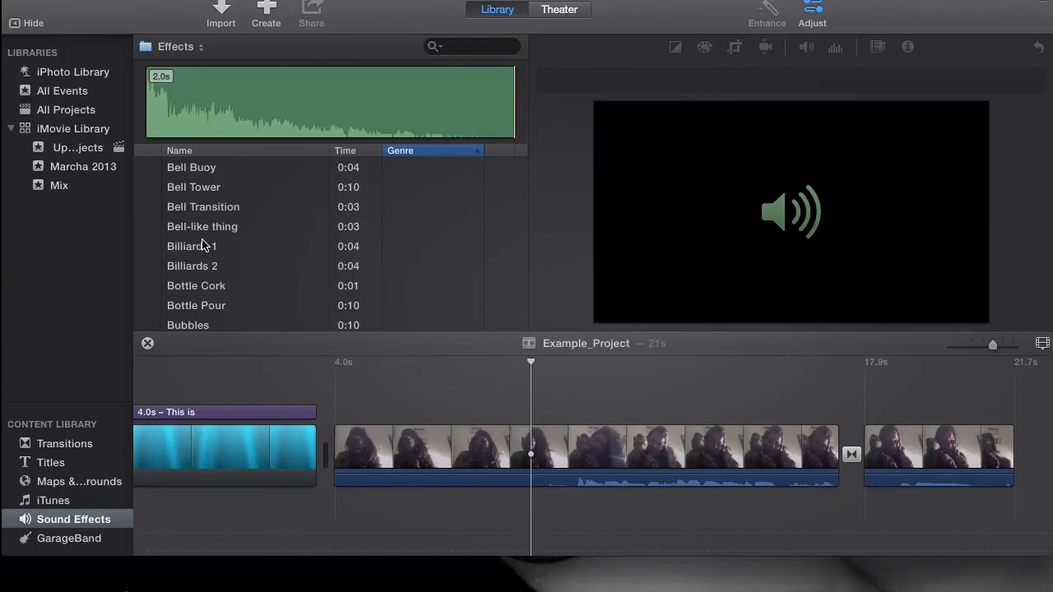
# Preview the Bottle Cork sound effect, place it under the start of the 12.9-second video clip, and play that section.
pyautogui.scroll(-2, 203, 244)
pyautogui.moveTo(186, 250)
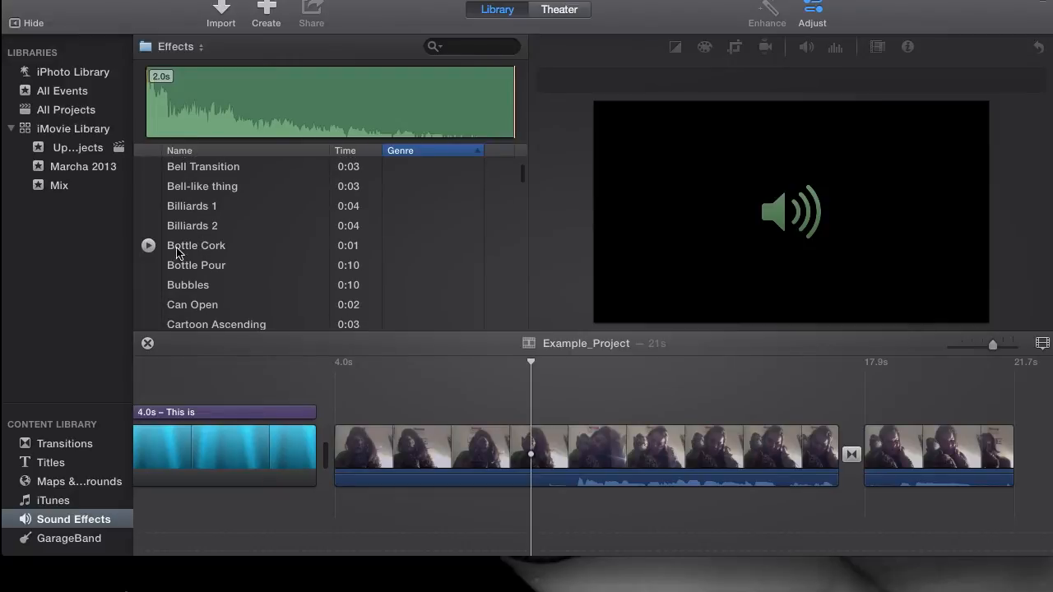
pyautogui.click(148, 247)
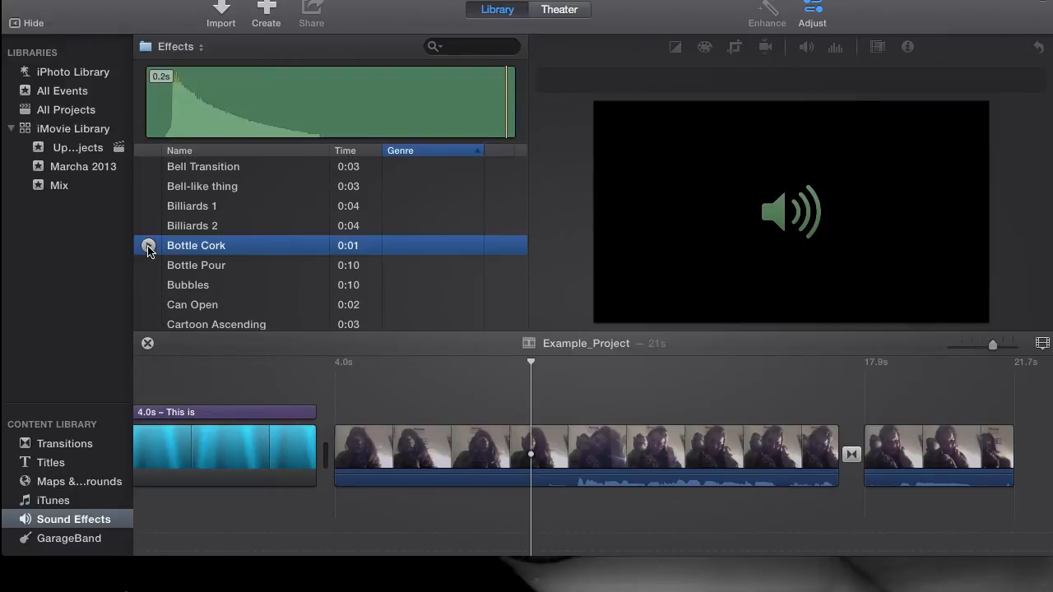
pyautogui.moveTo(195, 251); pyautogui.dragTo(365, 503)
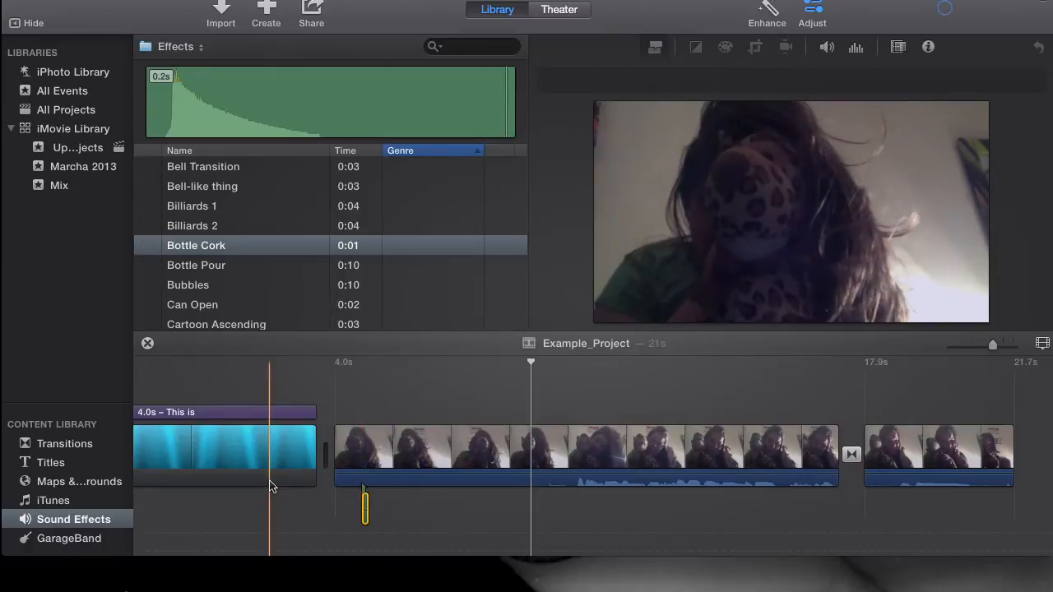
pyautogui.press('space')
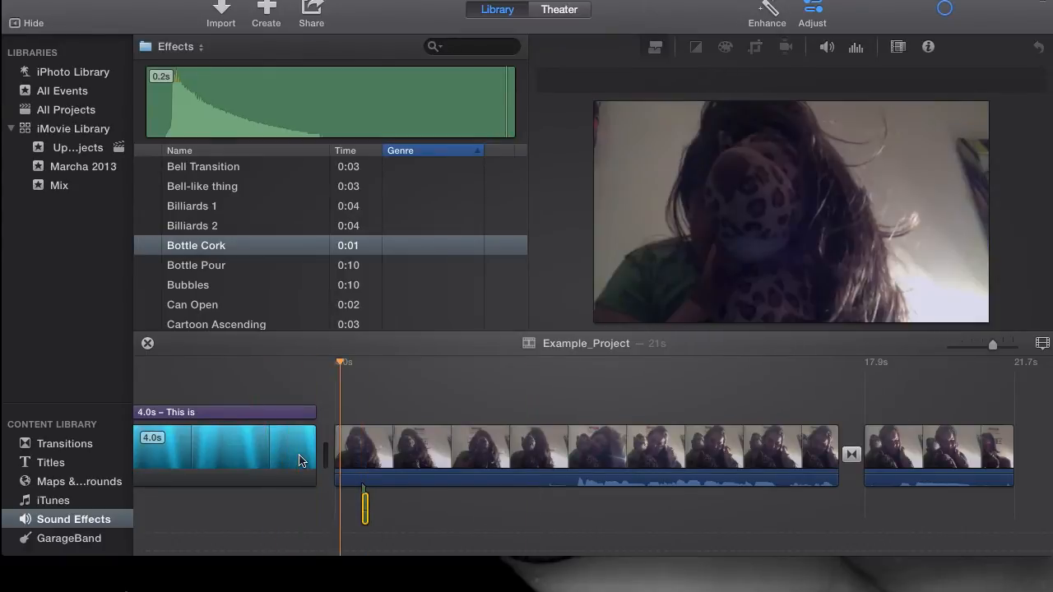
pyautogui.press('space')
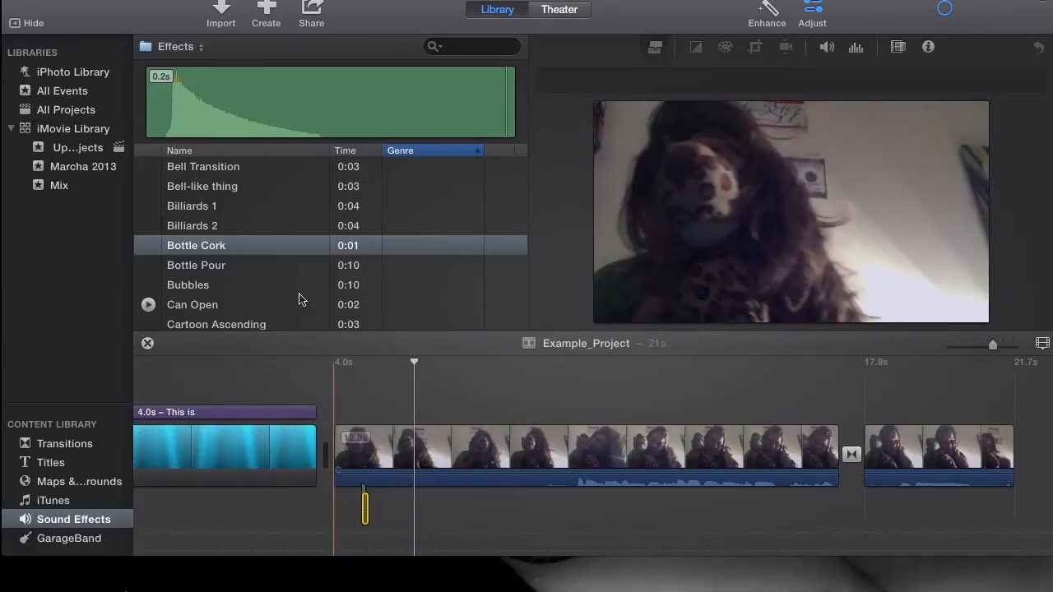
# Try the Bubbles sound effect under the middle of the 12.9-second video clip, play it, and delete it.
pyautogui.moveTo(204, 283); pyautogui.dragTo(497, 517)
pyautogui.press('space')
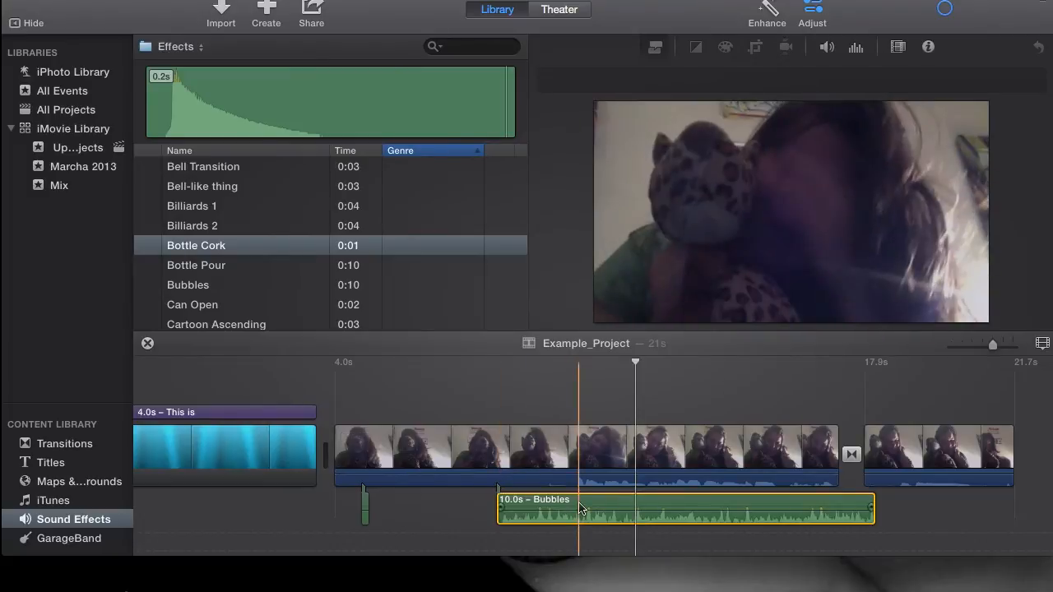
pyautogui.press('Delete')
# Look through the remaining sound effects and jingles and open the GarageBand song list.
pyautogui.scroll(-1, 196, 288)
pyautogui.scroll(-20, 196, 287)
pyautogui.scroll(-5, 198, 284)
pyautogui.scroll(3, 198, 283)
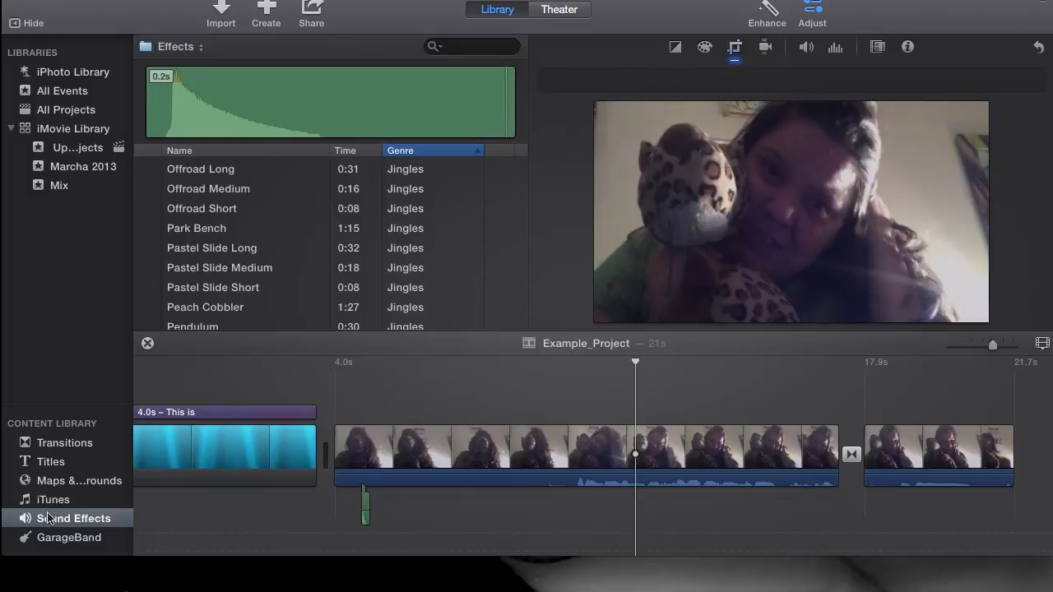
pyautogui.click(77, 543)
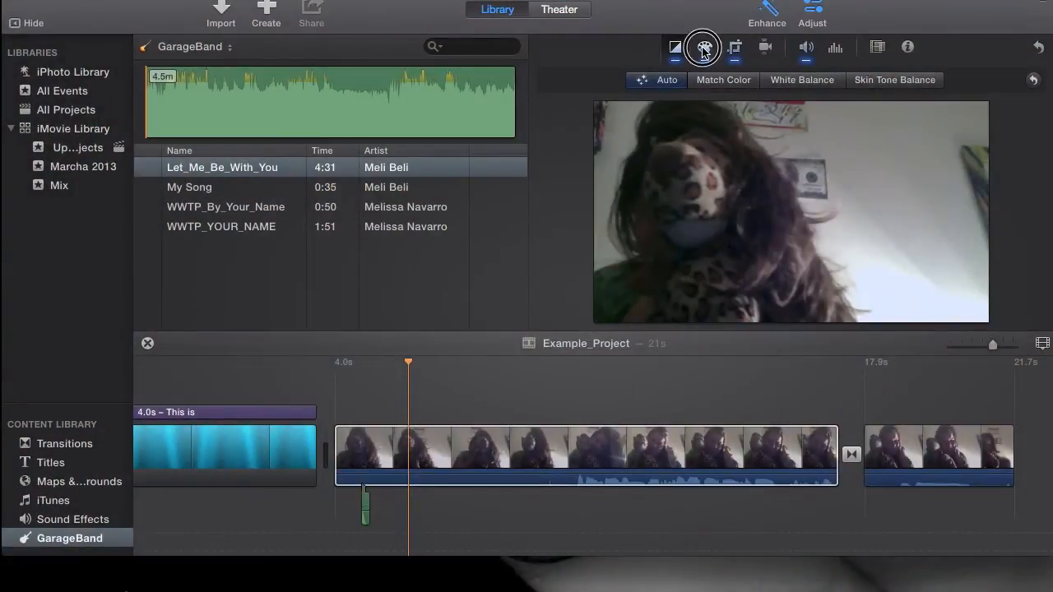
# Try changing the shadows and black level of the 12.9-second video clip with color correction.
pyautogui.click(704, 50)
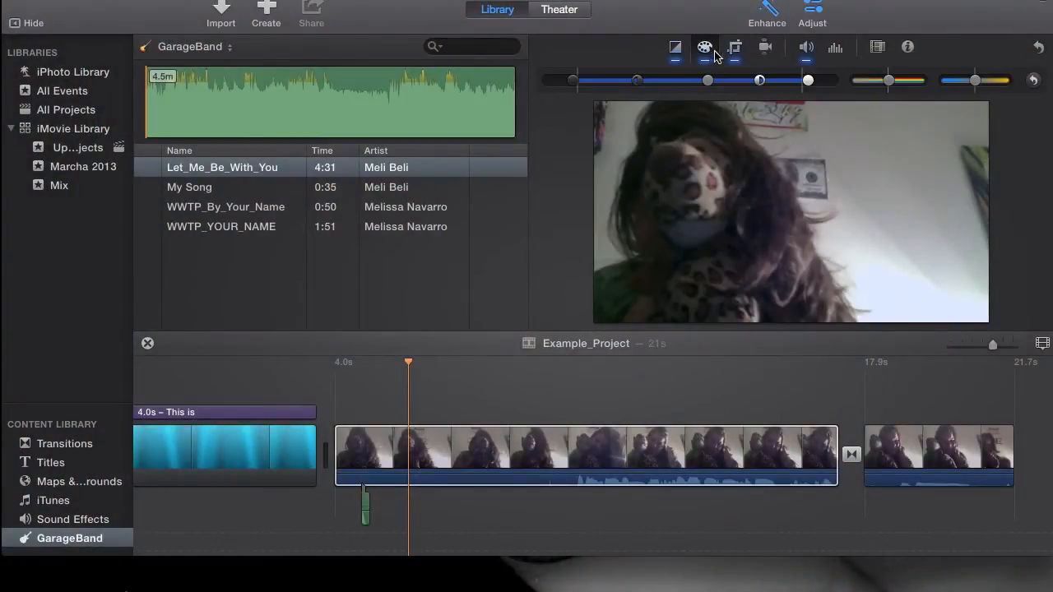
pyautogui.moveTo(636, 81); pyautogui.dragTo(701, 92)
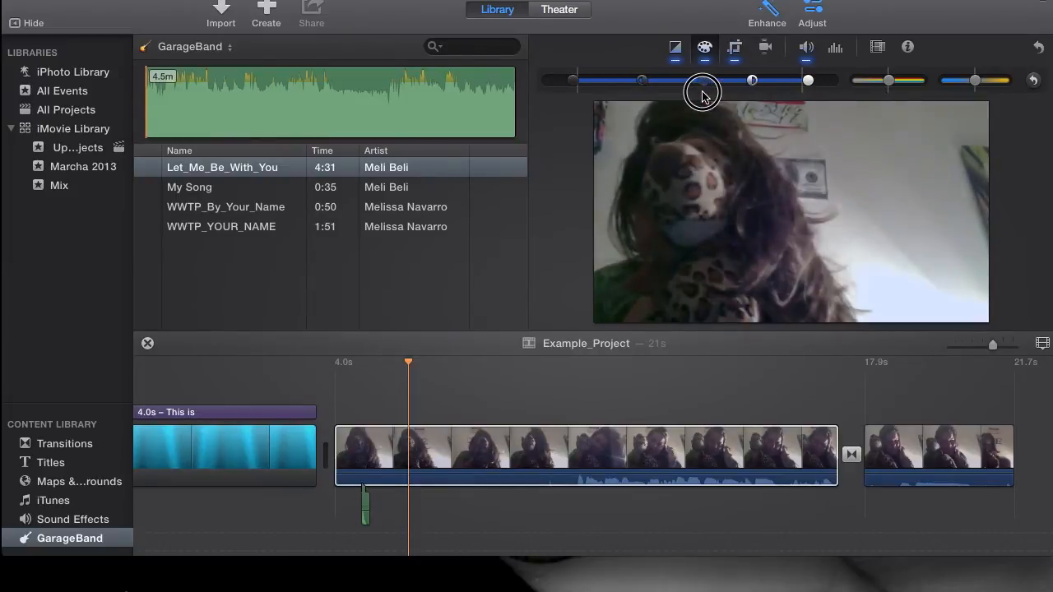
pyautogui.moveTo(572, 85); pyautogui.dragTo(482, 91)
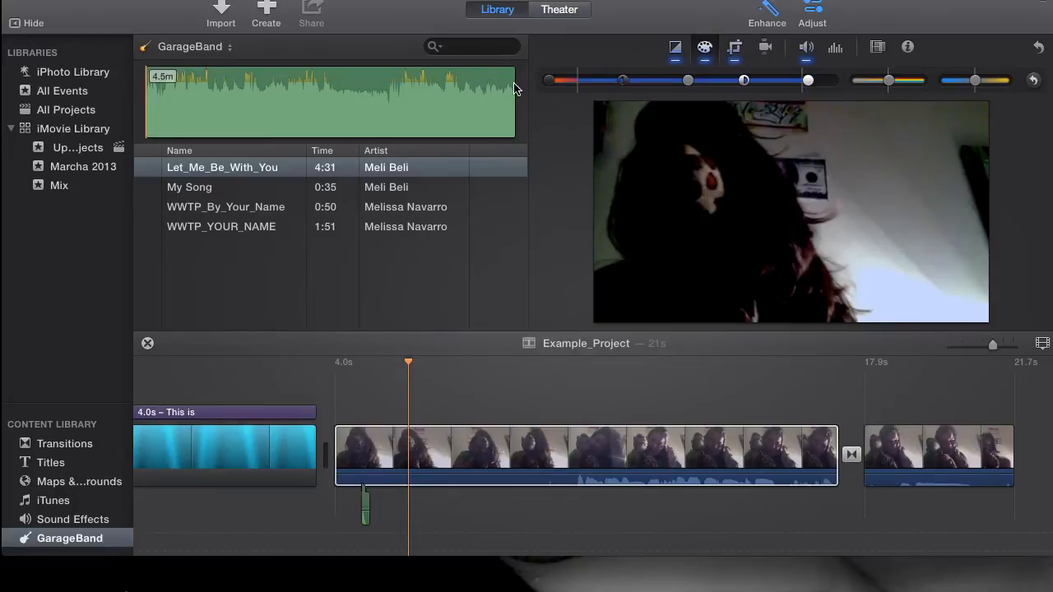
pyautogui.click(514, 89)
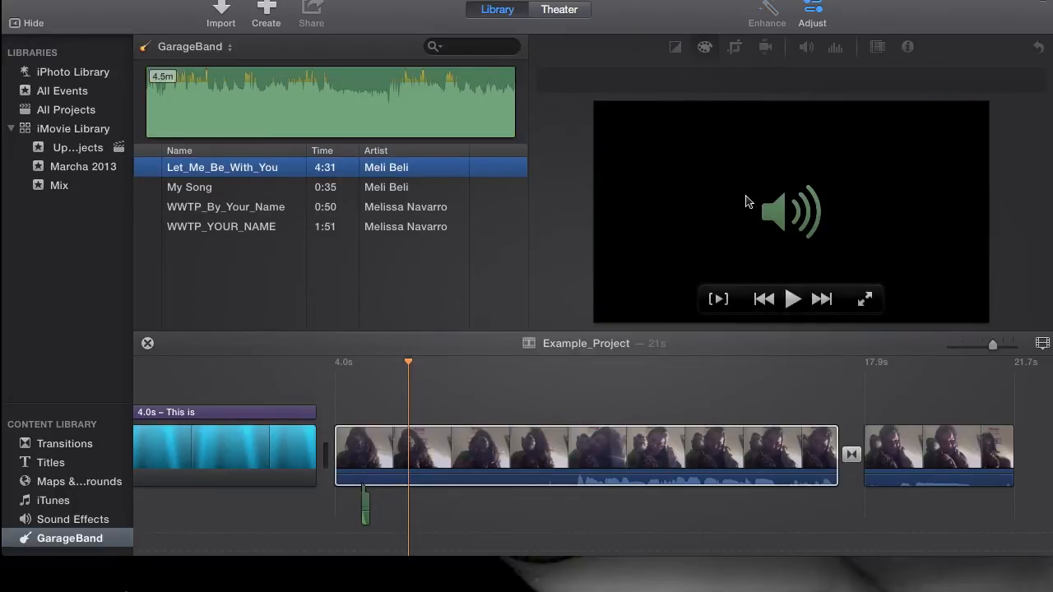
# Try higher saturation and a cooler color temperature on the 12.9-second video clip, and reset its color correction.
pyautogui.click(585, 448)
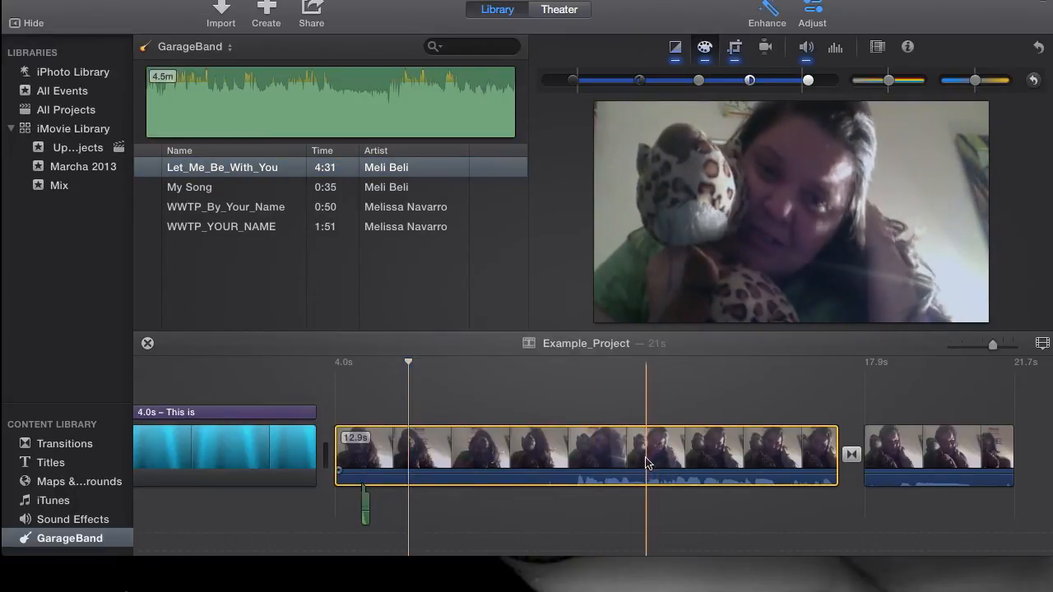
pyautogui.moveTo(882, 88); pyautogui.dragTo(921, 86)
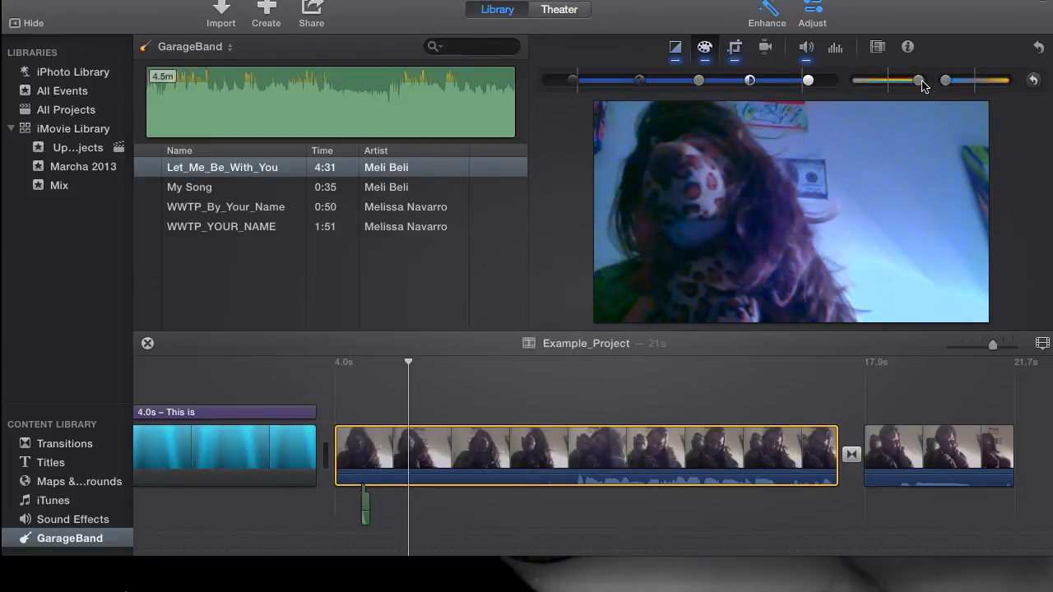
pyautogui.click(1033, 79)
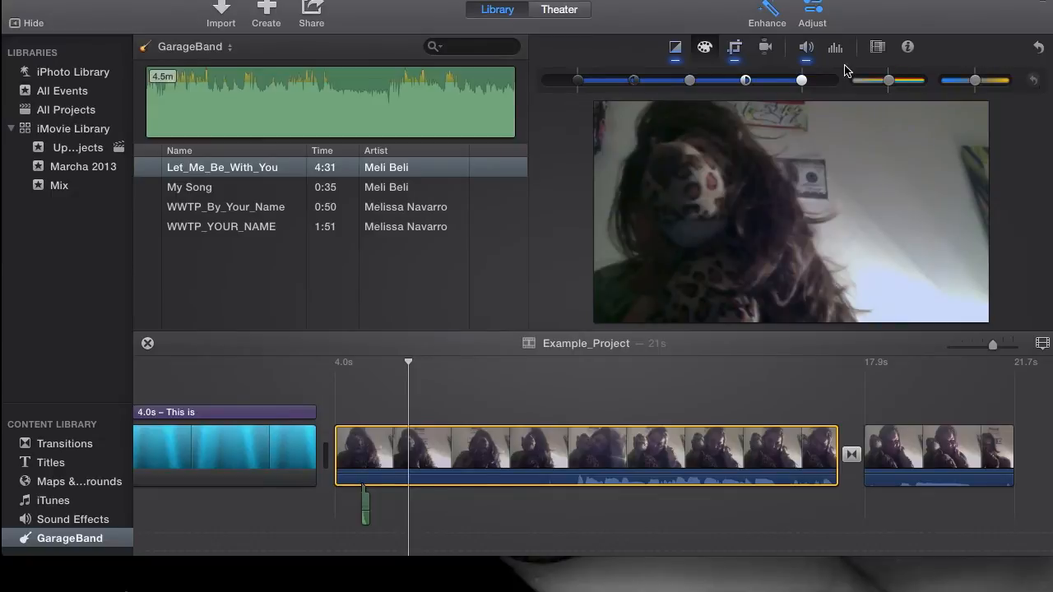
# Set the cropping style of the 12.9-second video clip to Fit.
pyautogui.click(734, 49)
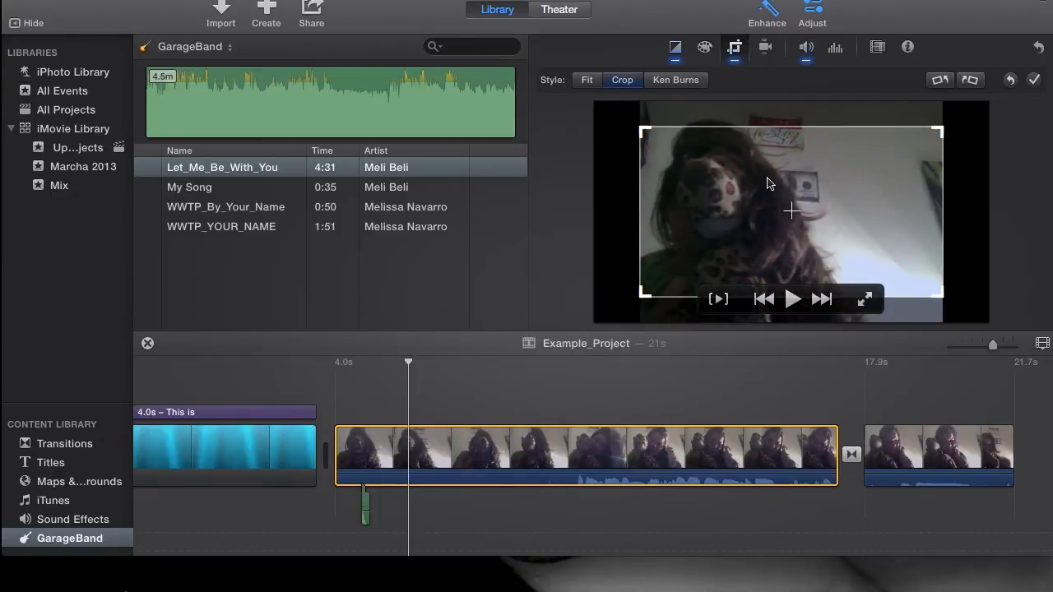
pyautogui.click(723, 215)
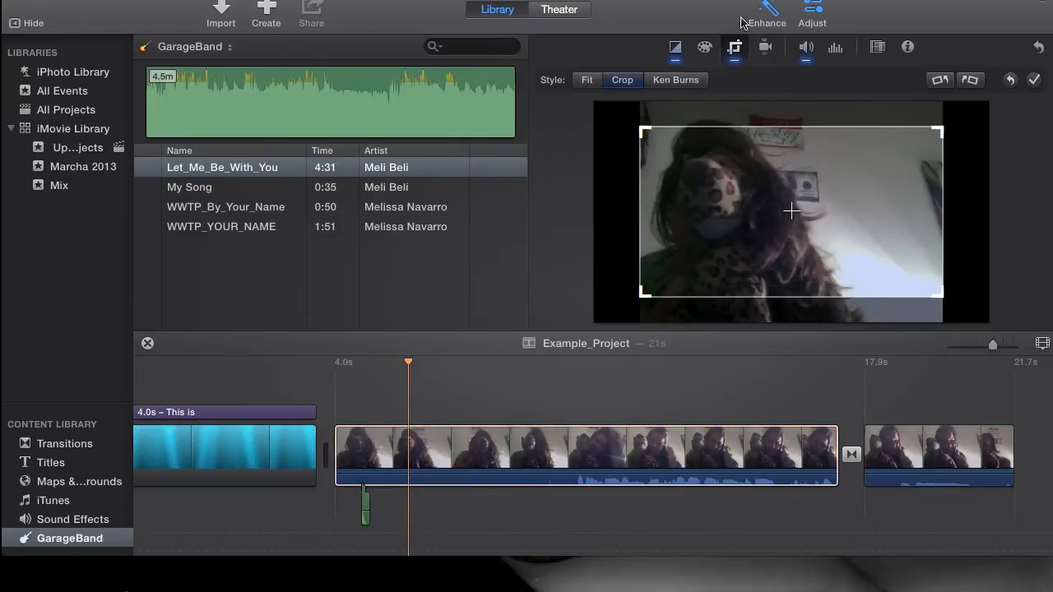
pyautogui.click(584, 82)
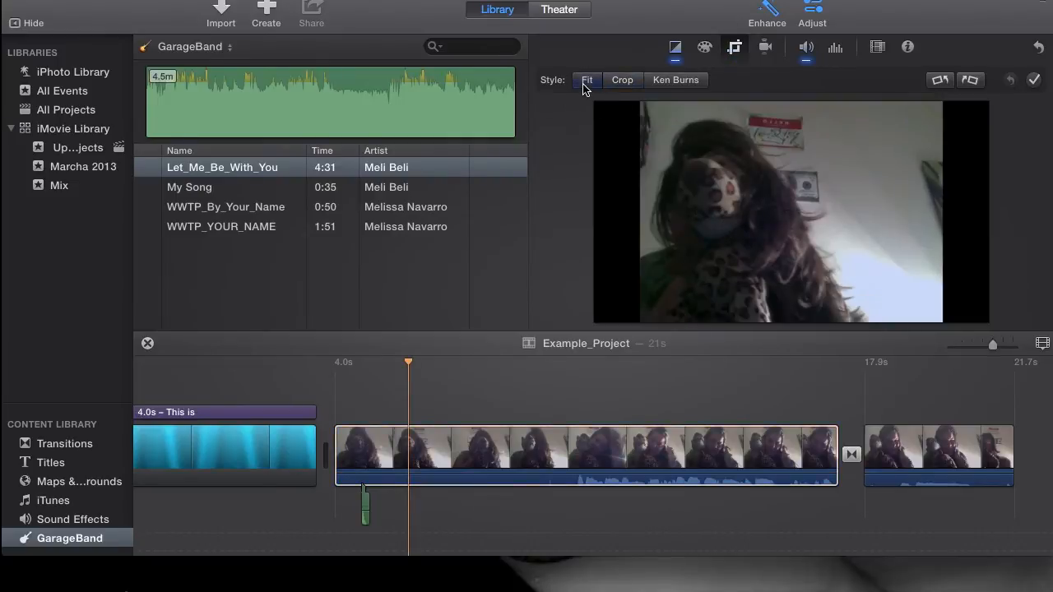
pyautogui.moveTo(601, 155)
# Try a tight Crop frame around the plush toy, play the clip, enlarge the frame, and switch back to Fit.
pyautogui.click(622, 79)
pyautogui.moveTo(642, 130); pyautogui.dragTo(751, 161)
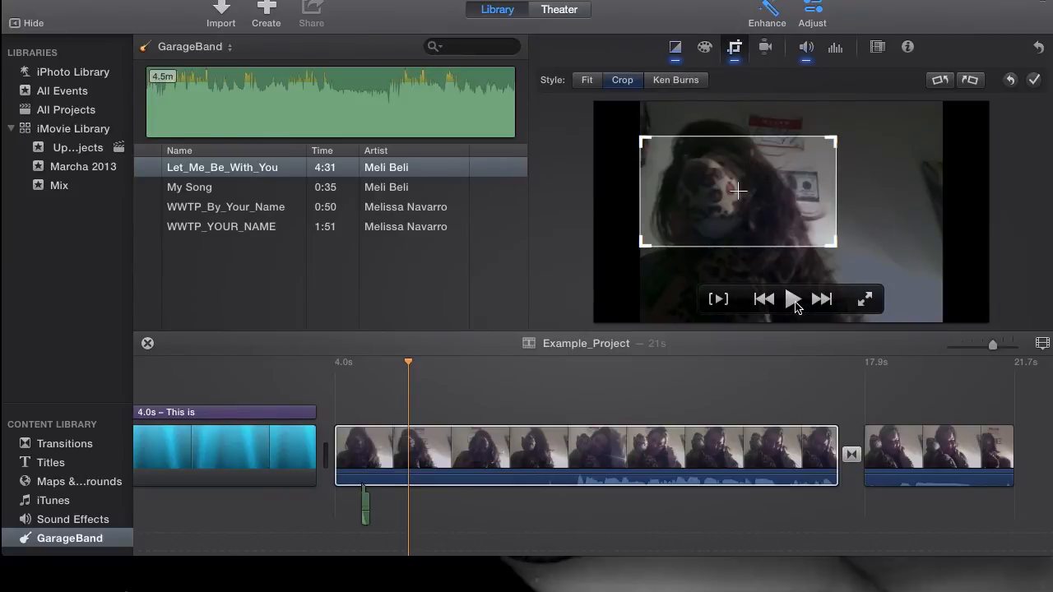
pyautogui.click(793, 301)
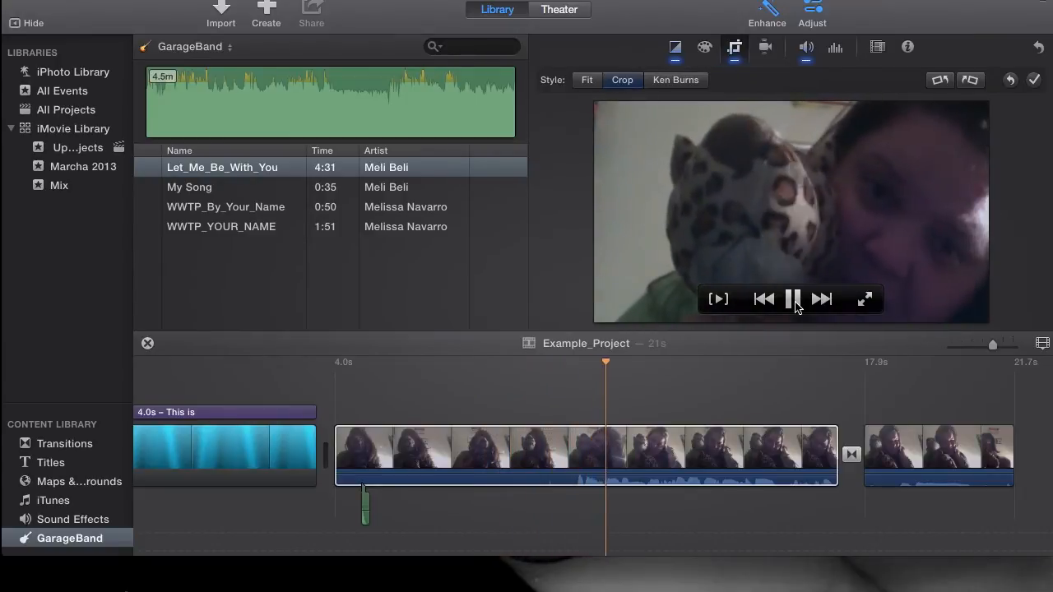
pyautogui.click(793, 301)
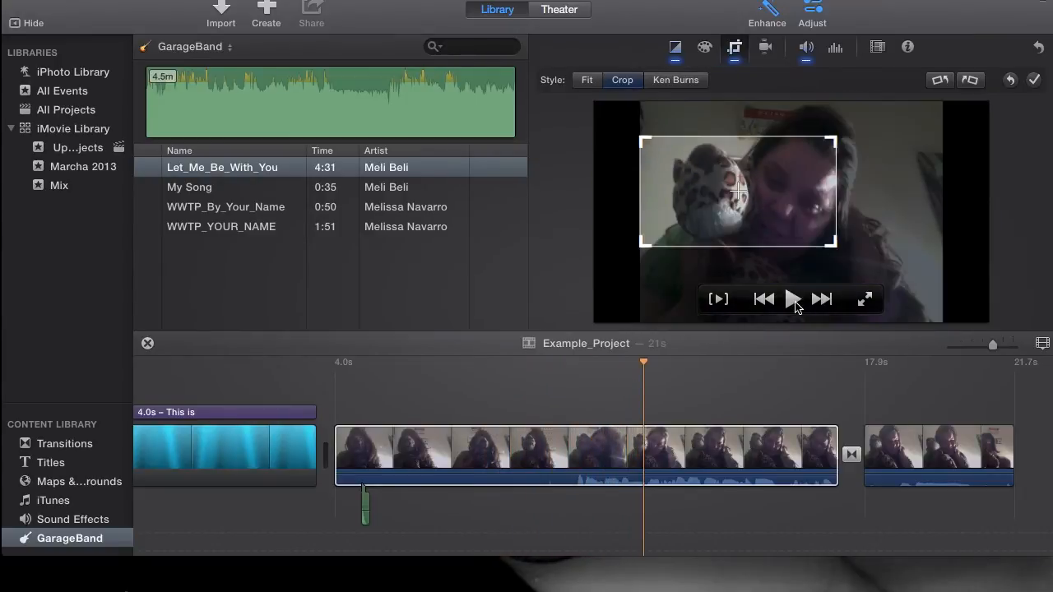
pyautogui.moveTo(832, 140); pyautogui.dragTo(1001, 122)
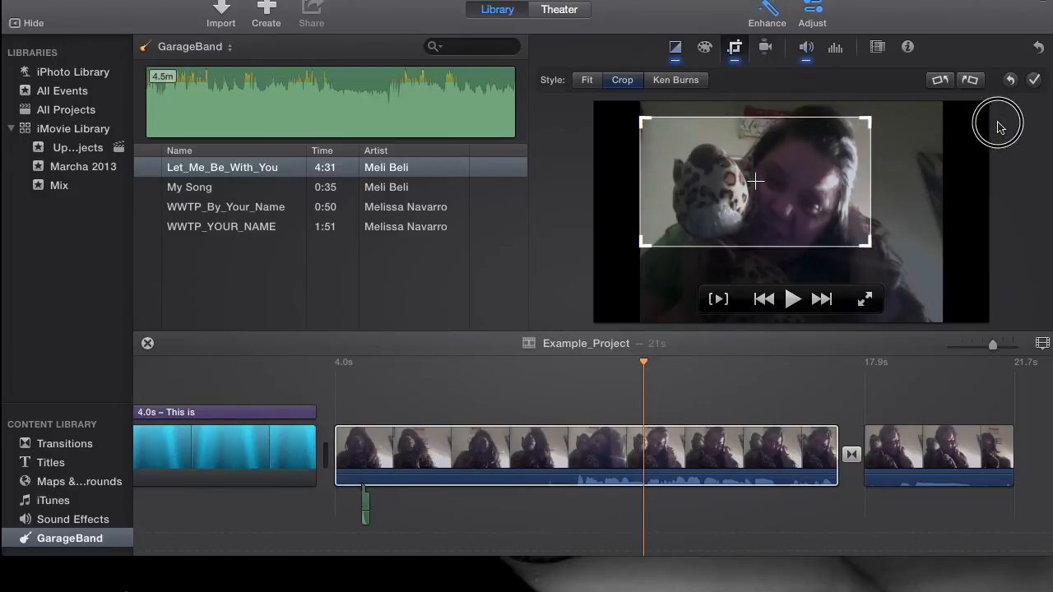
pyautogui.click(585, 80)
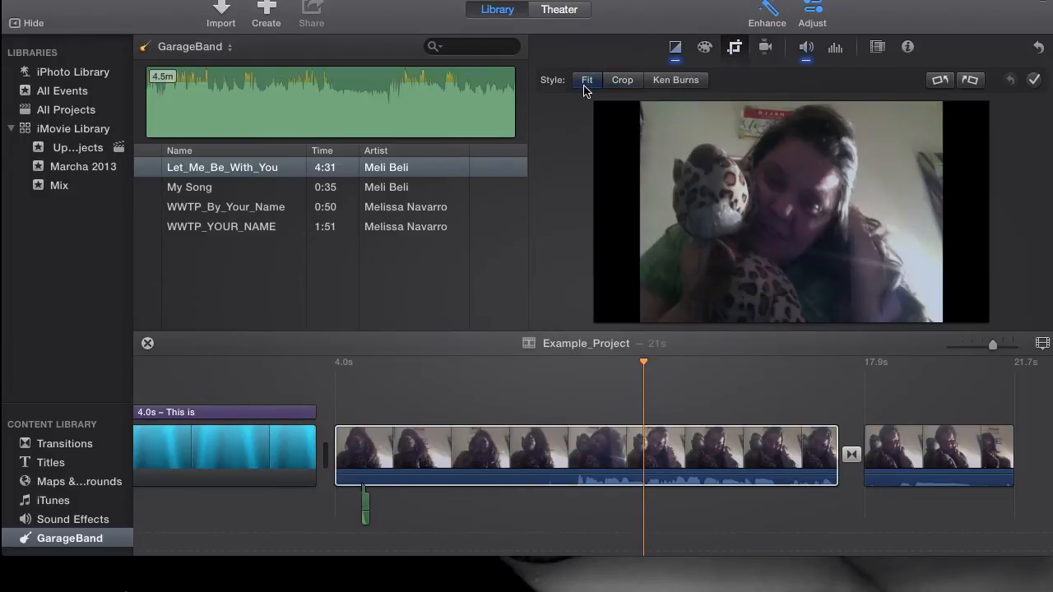
# Give the 12.9-second clip a Ken Burns move with a small Start frame over the face and an End frame over the toy.
pyautogui.click(675, 79)
pyautogui.moveTo(639, 293); pyautogui.dragTo(853, 228)
pyautogui.moveTo(897, 153); pyautogui.dragTo(815, 163)
pyautogui.moveTo(919, 141); pyautogui.dragTo(763, 180)
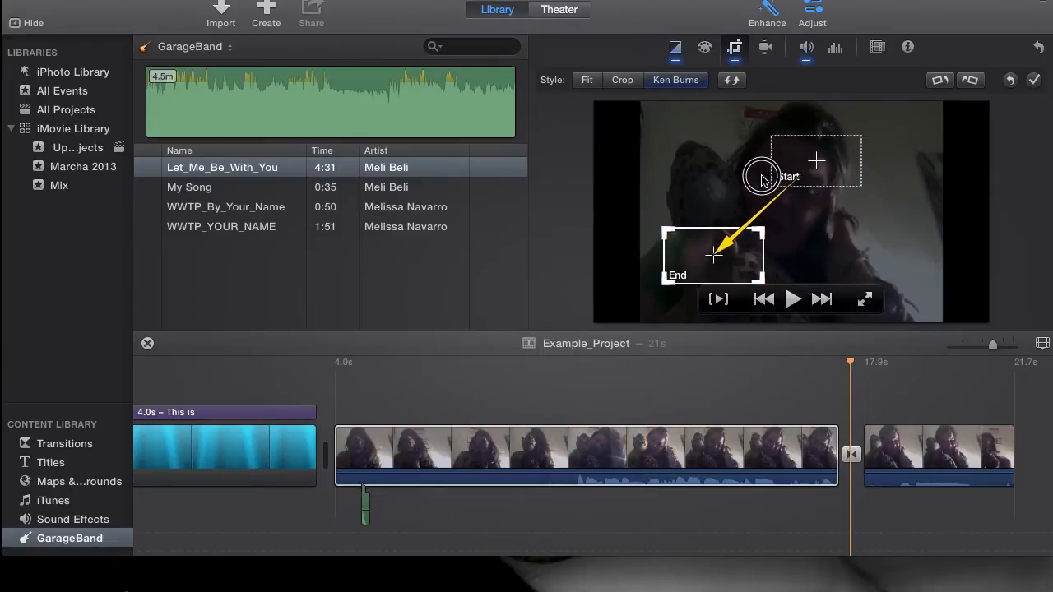
pyautogui.moveTo(691, 251); pyautogui.dragTo(695, 188)
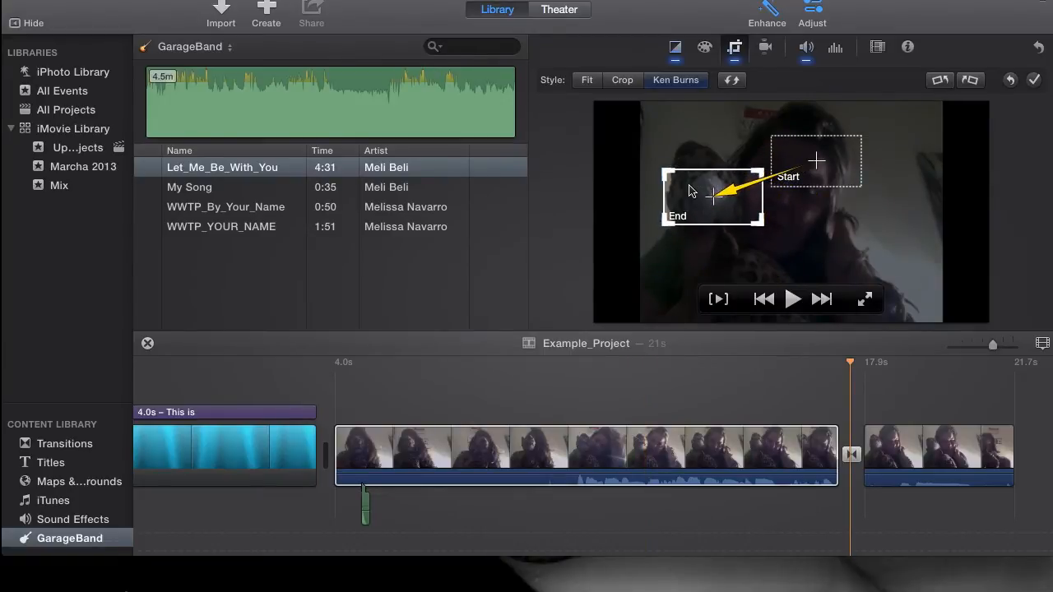
# Check the Ken Burns Start and End frames, play the clip from the beginning, and apply the cropping.
pyautogui.click(818, 163)
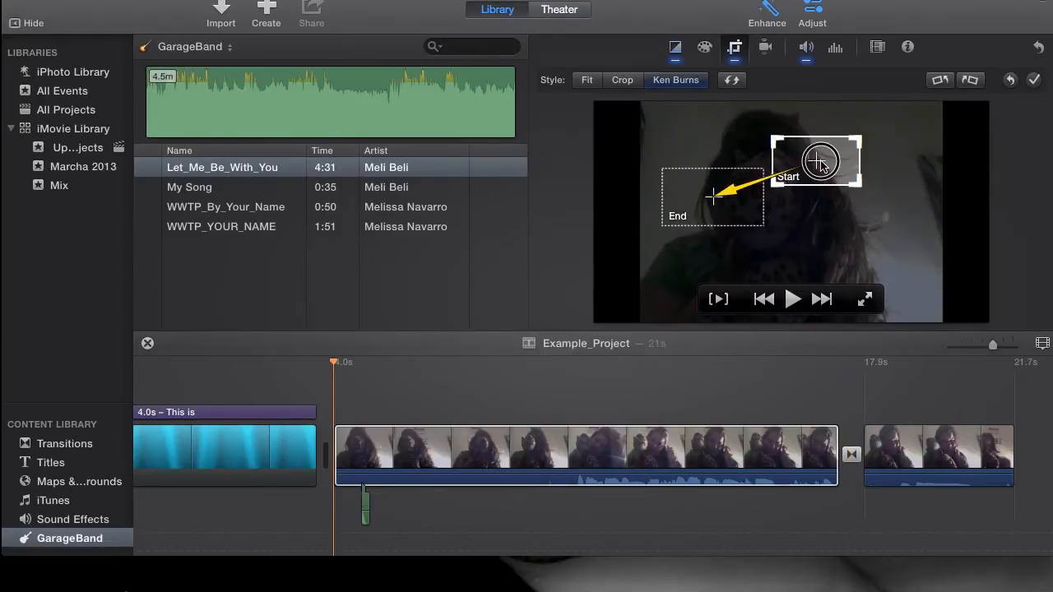
pyautogui.click(720, 199)
pyautogui.click(718, 301)
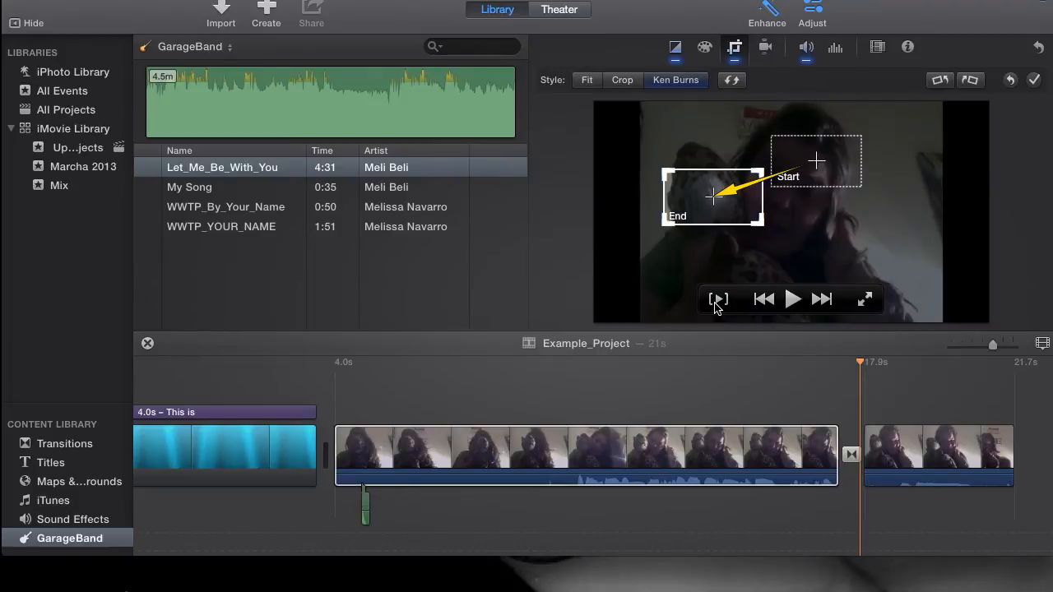
pyautogui.click(1034, 80)
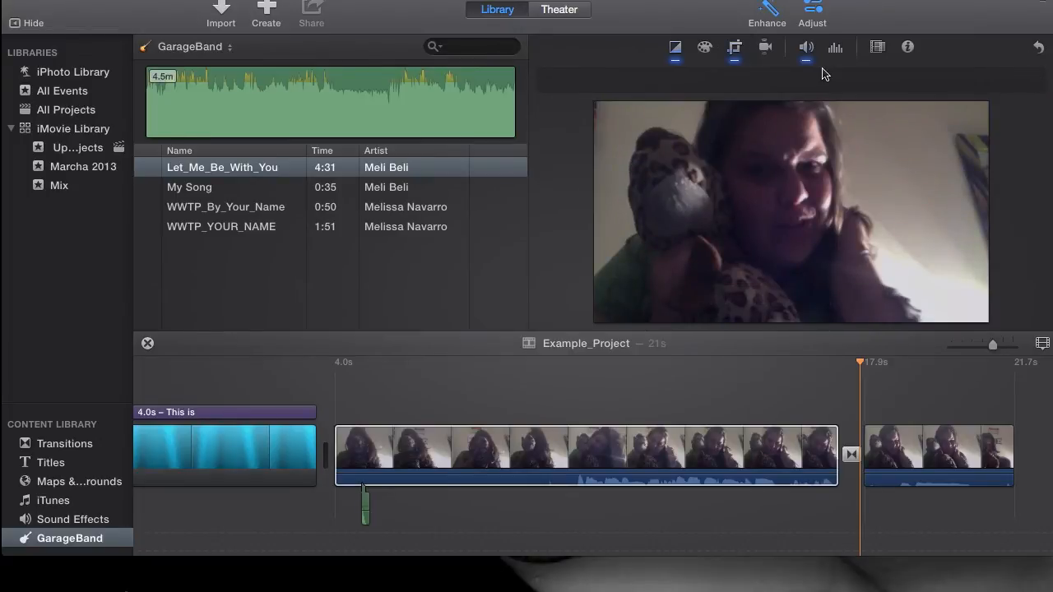
# Show the video stabilization options and remove all adjustments from the 12.9-second video clip.
pyautogui.click(765, 49)
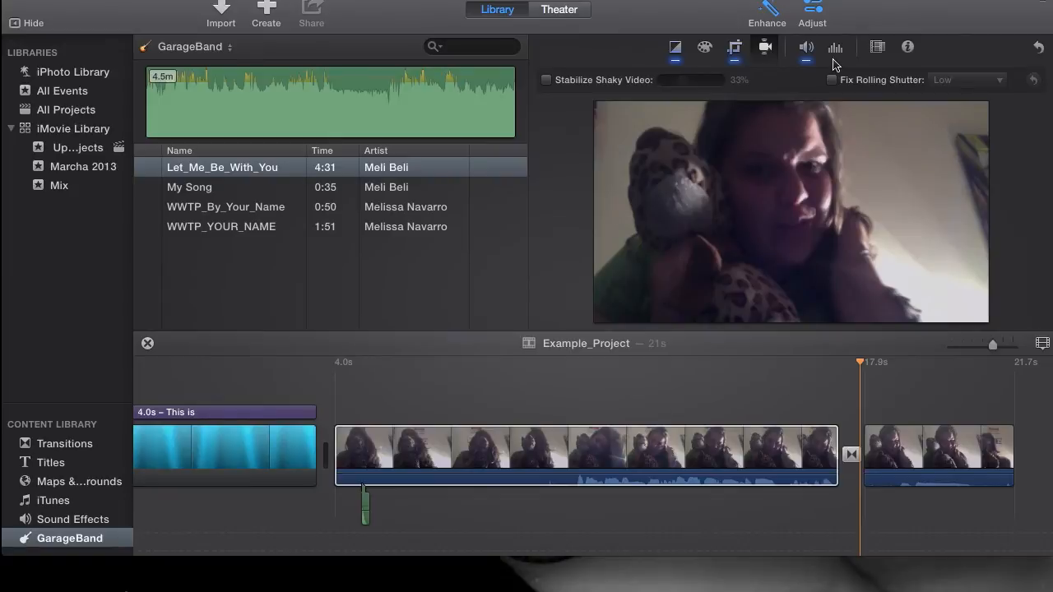
pyautogui.click(1039, 49)
# Try the 12.9-second video clip's volume at 43% and 95% while it plays.
pyautogui.click(806, 49)
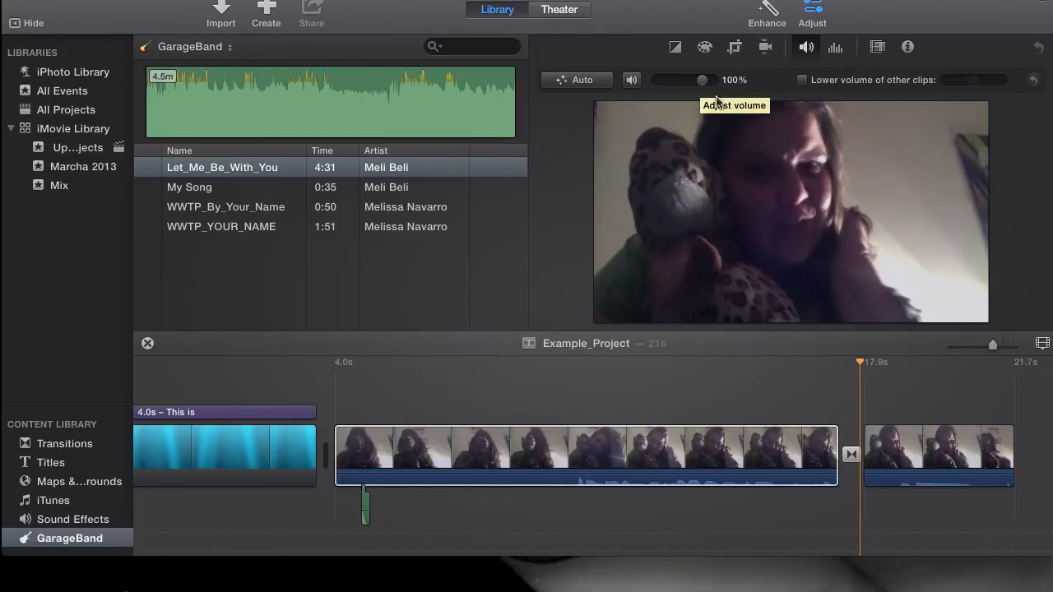
pyautogui.moveTo(747, 355); pyautogui.dragTo(378, 319)
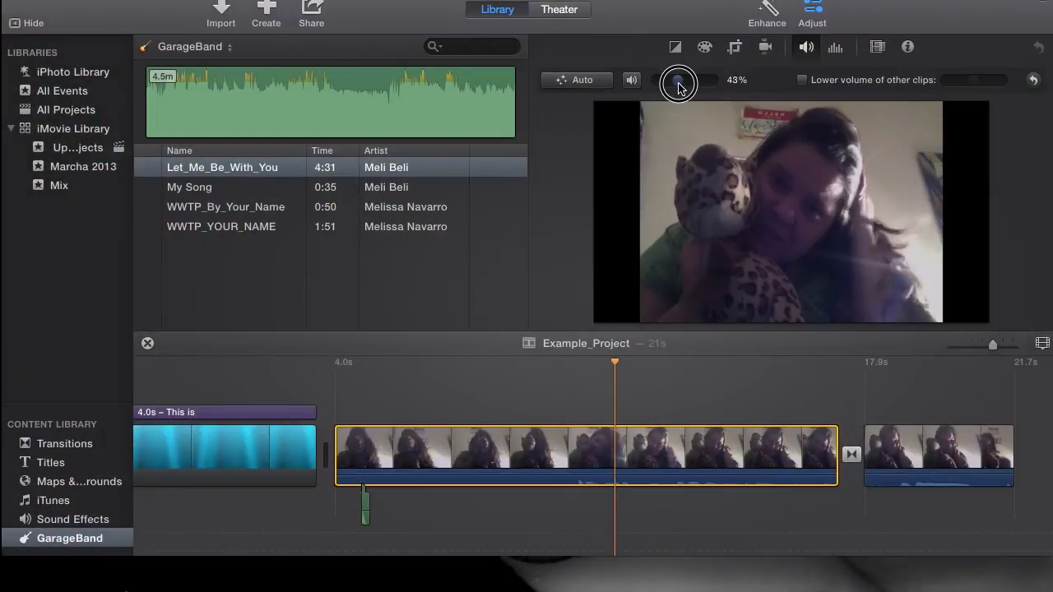
pyautogui.moveTo(677, 85); pyautogui.dragTo(703, 83)
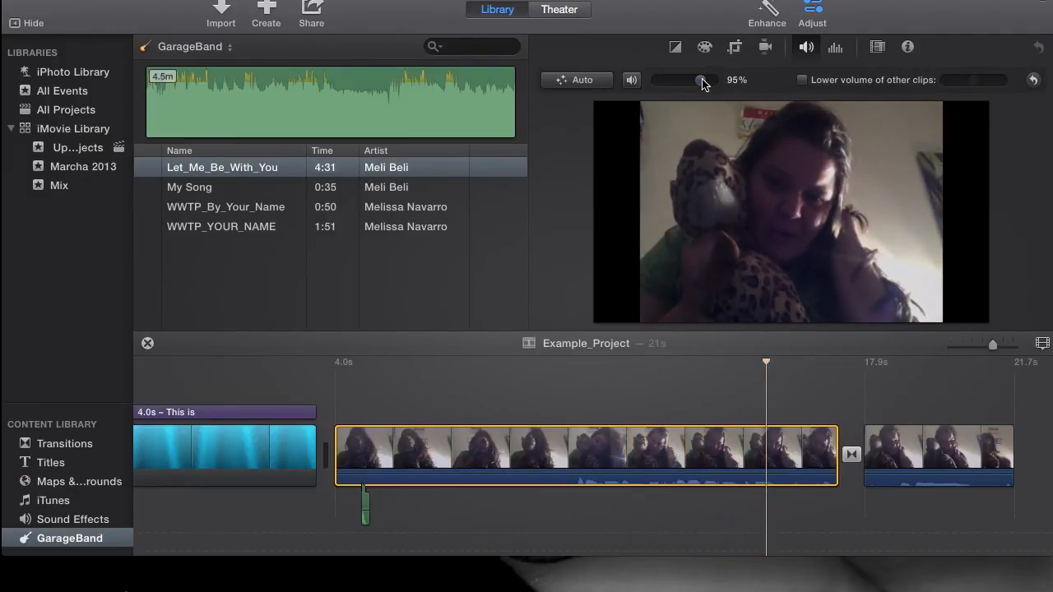
# Try background noise reduction at 50% and a higher amount on the 12.9-second clip, and reset the audio correction.
pyautogui.click(835, 48)
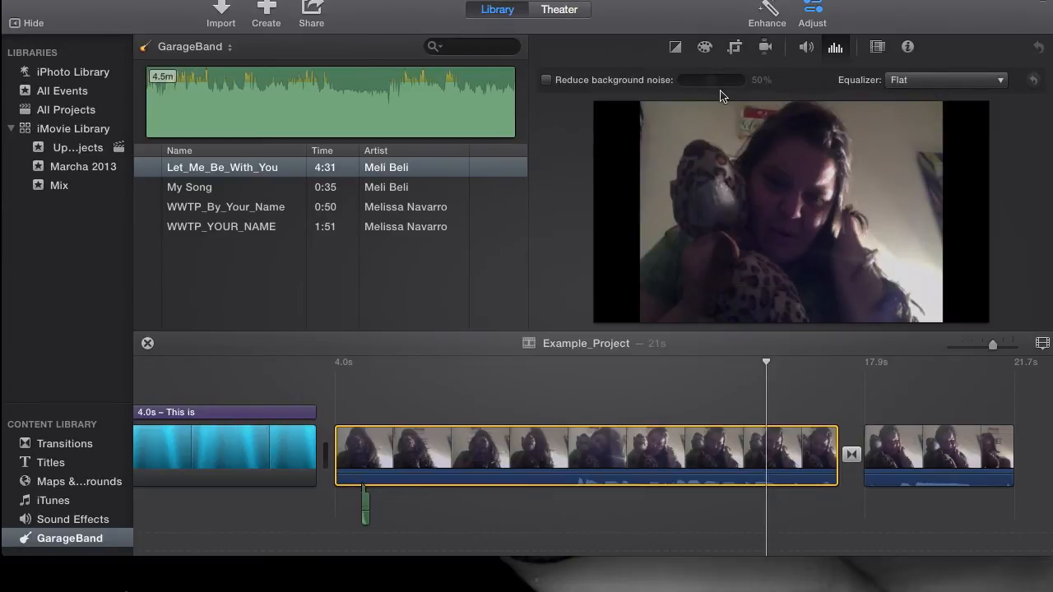
pyautogui.click(546, 80)
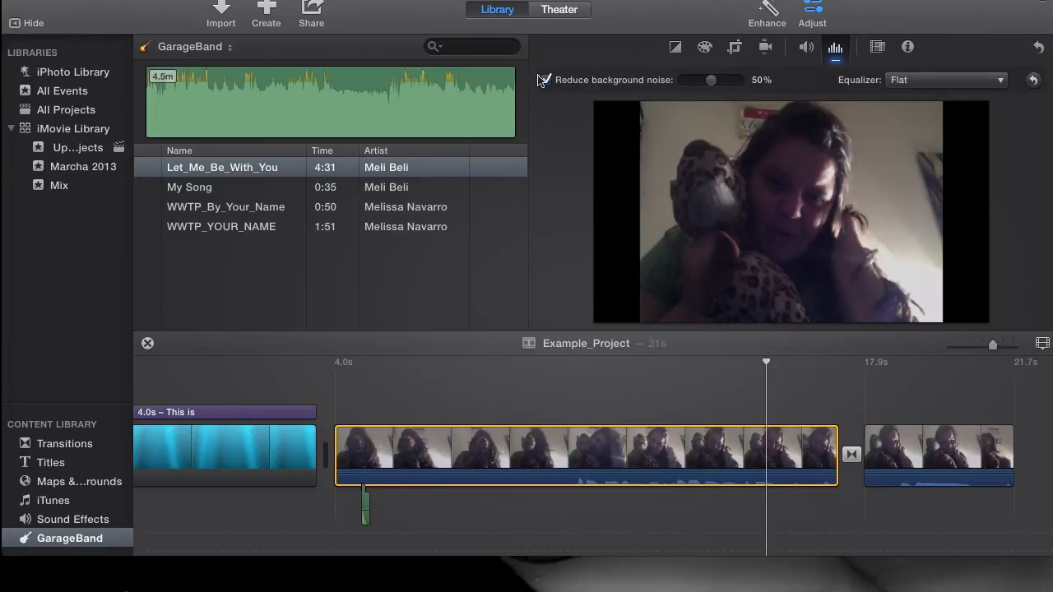
pyautogui.moveTo(710, 80)
pyautogui.mouseDown()
pyautogui.moveTo(683, 80)
pyautogui.moveTo(769, 91)
pyautogui.moveTo(724, 87)
pyautogui.mouseUp()
pyautogui.click(1033, 79)
# Preview the available video effects, such as Old World, on the 12.9-second clip without applying any.
pyautogui.click(876, 48)
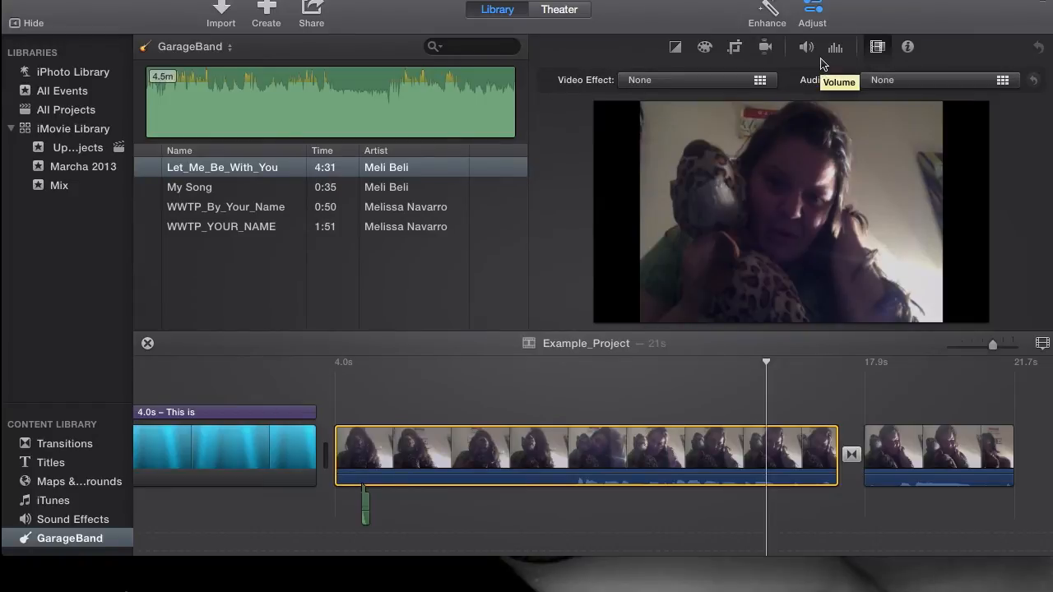
pyautogui.click(690, 84)
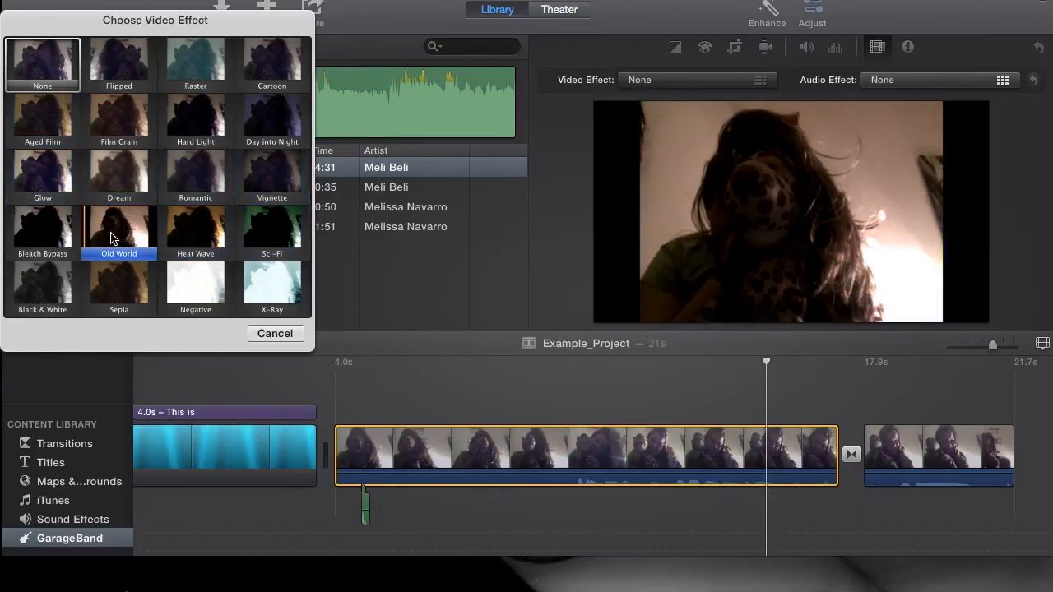
pyautogui.click(265, 334)
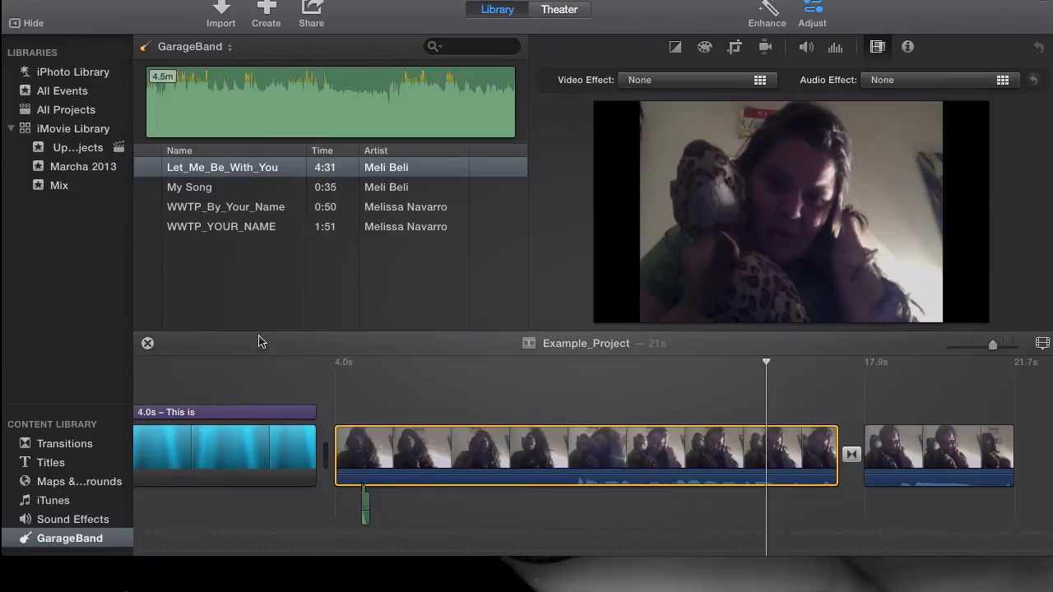
# Preview the audio effects, try Pitch Up 3 on the 12.9-second clip, and remove the clip's adjustments.
pyautogui.click(889, 83)
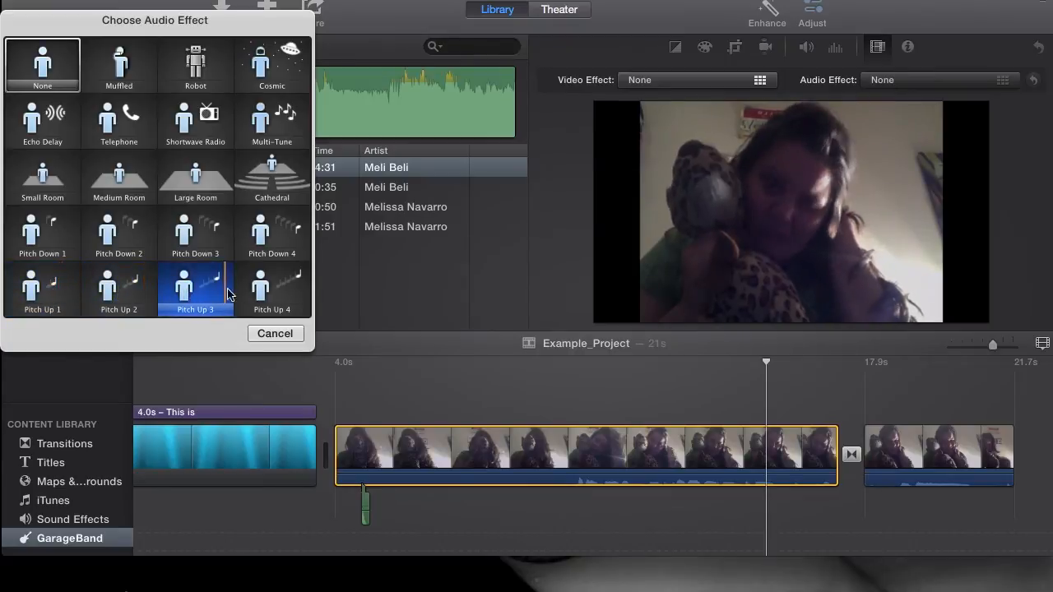
pyautogui.click(271, 334)
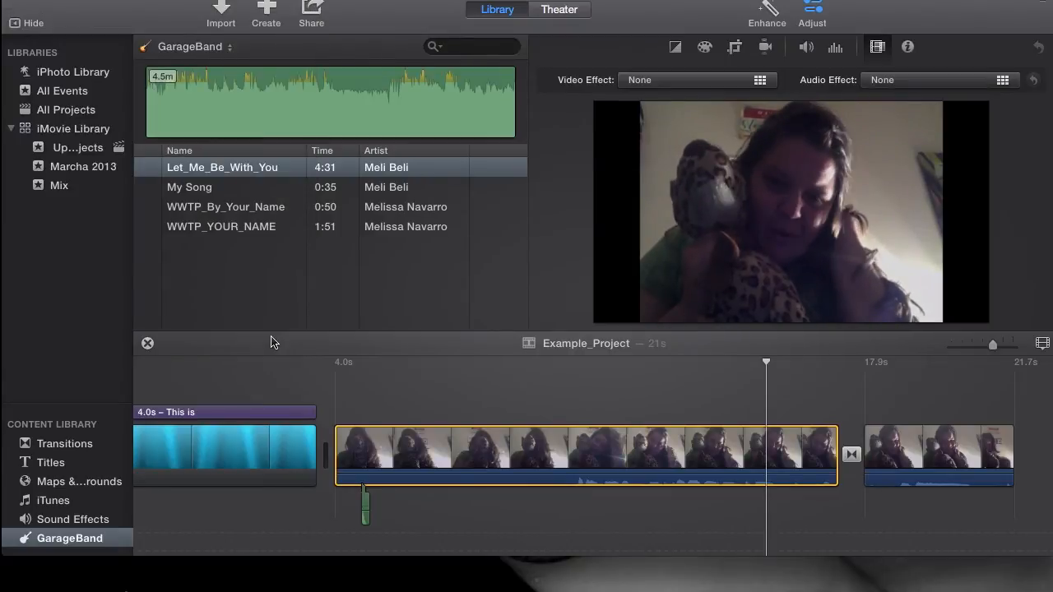
pyautogui.click(934, 83)
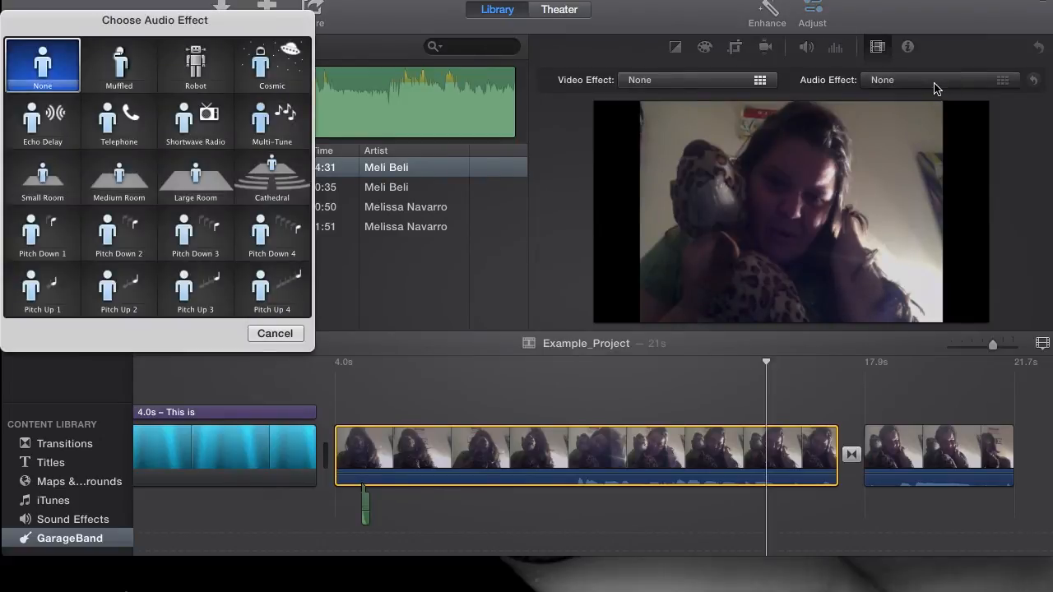
pyautogui.click(211, 295)
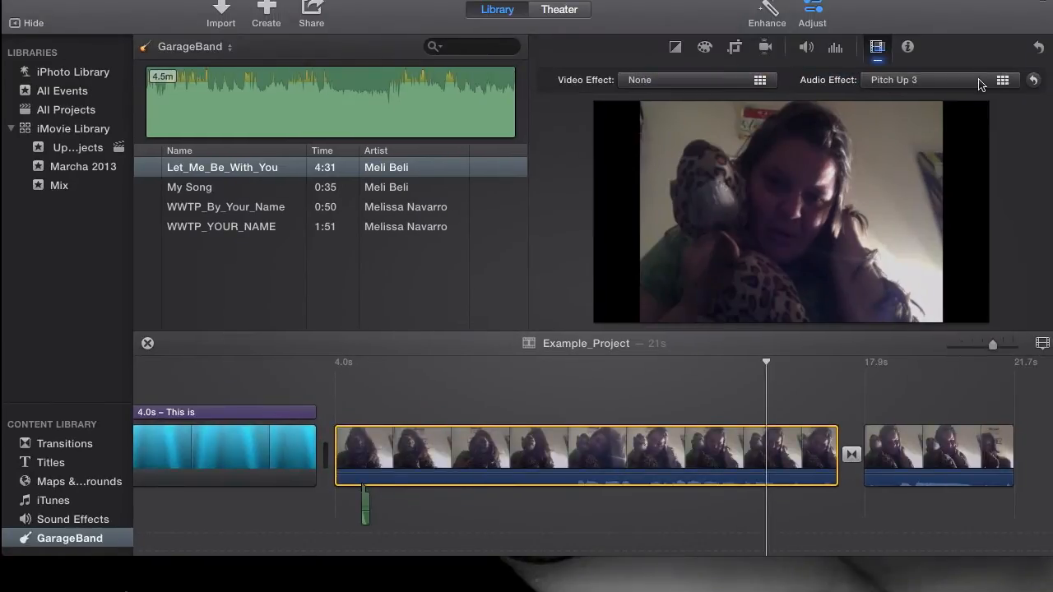
pyautogui.click(1040, 49)
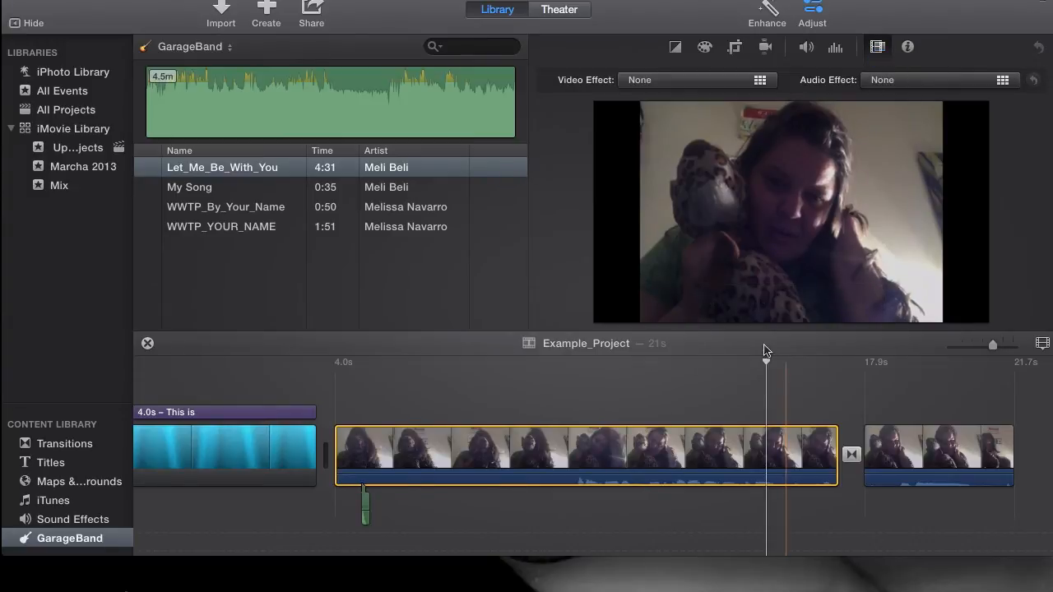
# Play the project from its beginning to review it, and stop with the playhead inside the 12.9-second clip.
pyautogui.moveTo(767, 360); pyautogui.dragTo(28, 418)
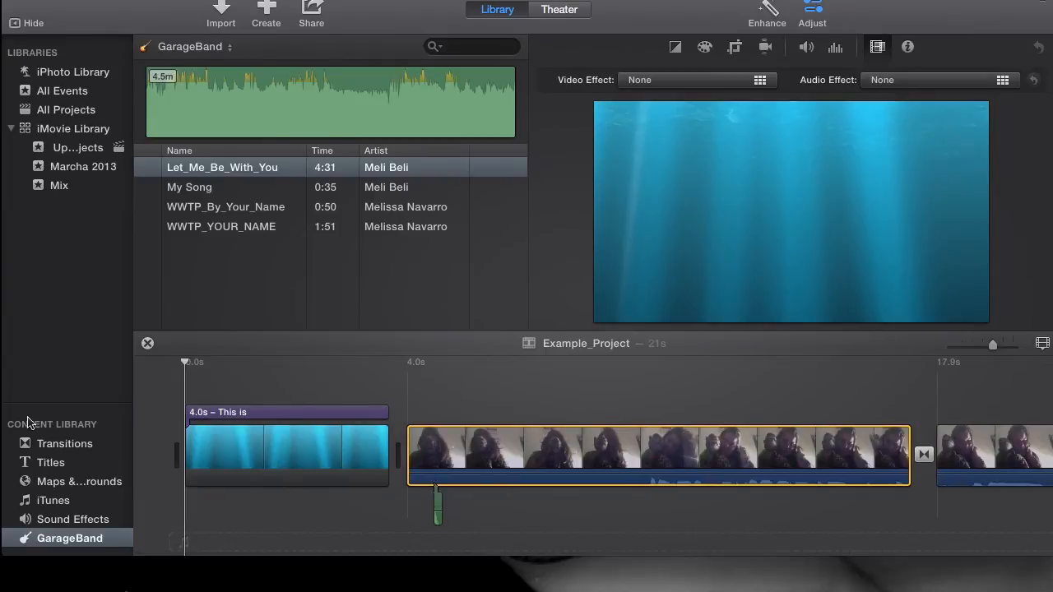
pyautogui.press('space')
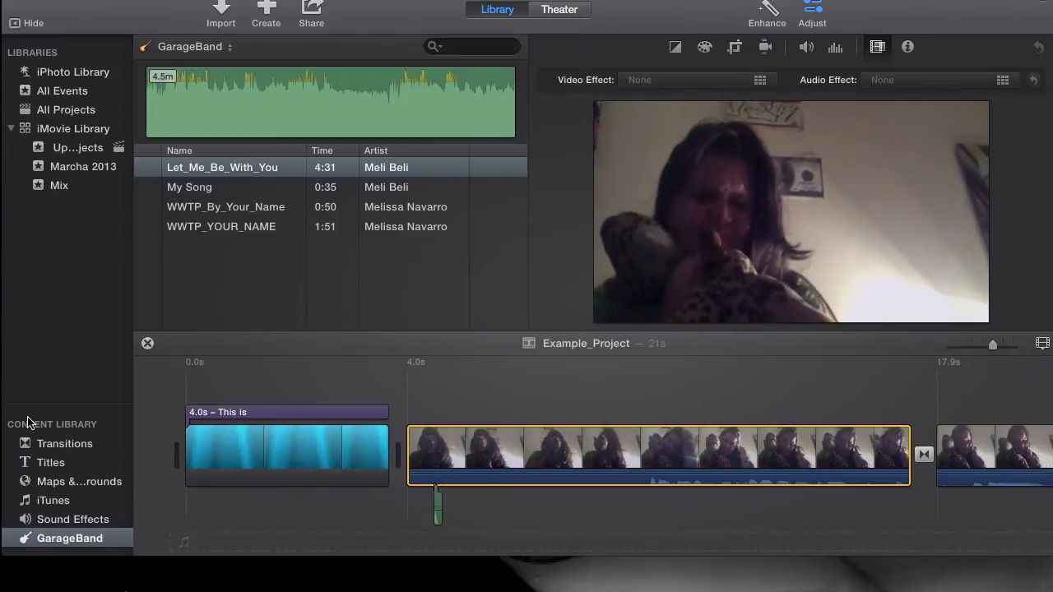
pyautogui.press('Home')
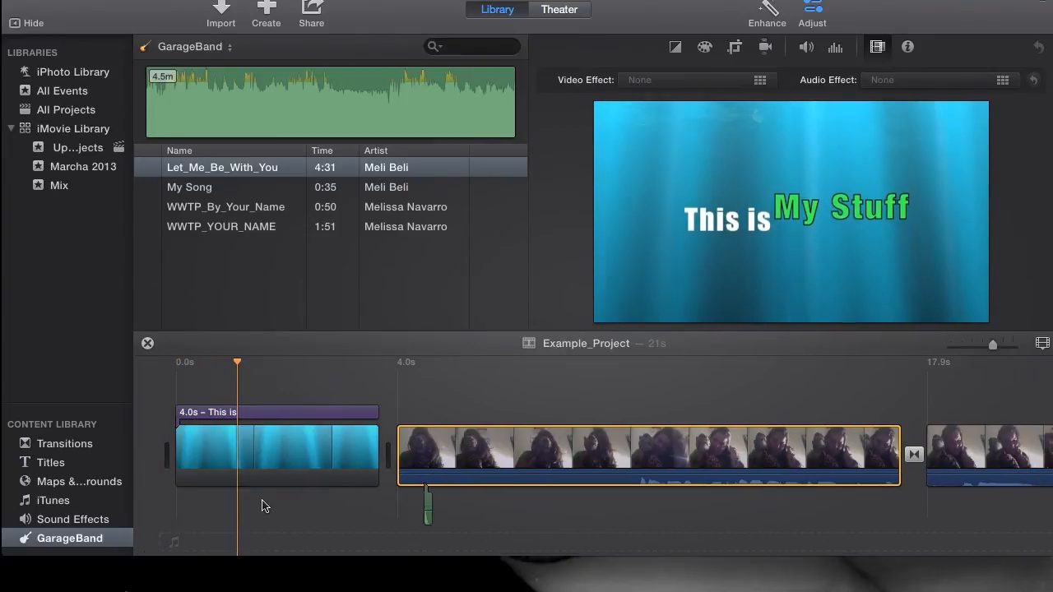
pyautogui.press('space')
pyautogui.click(556, 458)
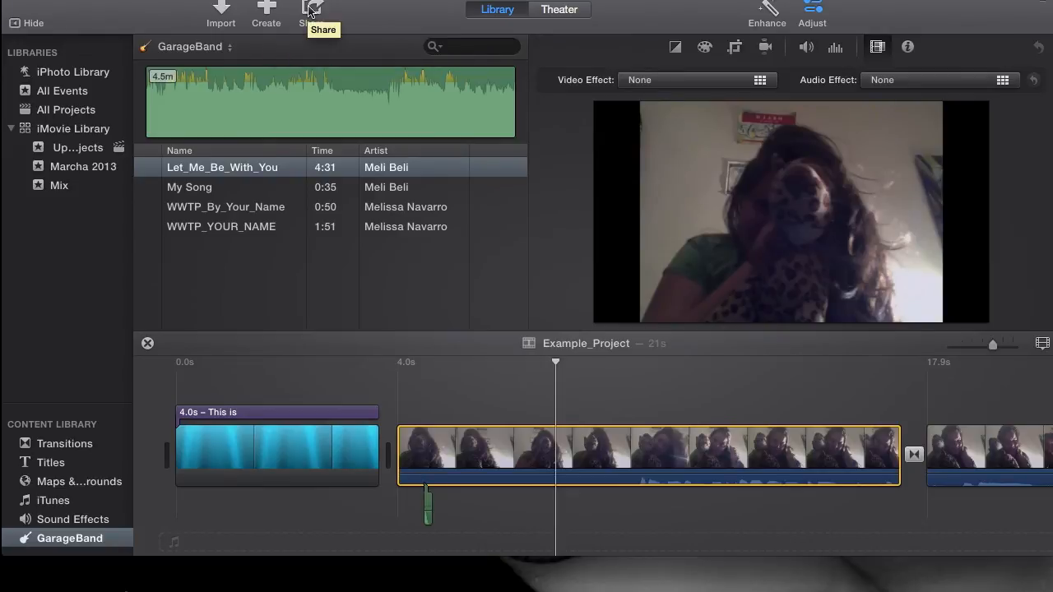
# Share the project as a file at HD 720P (1280 x 720), leaving Add to Theater off.
pyautogui.click(309, 10)
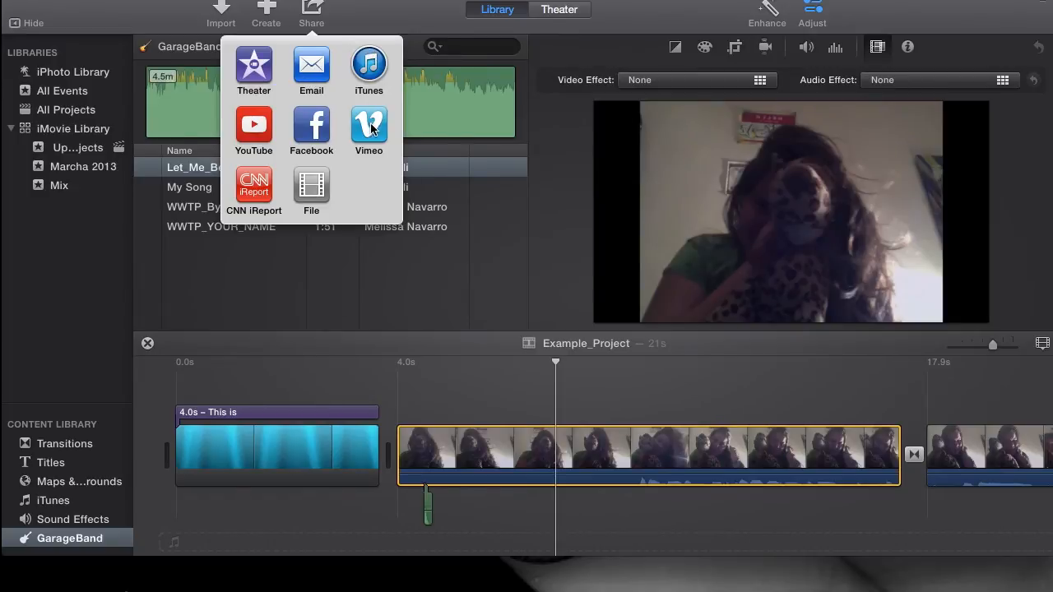
pyautogui.click(312, 187)
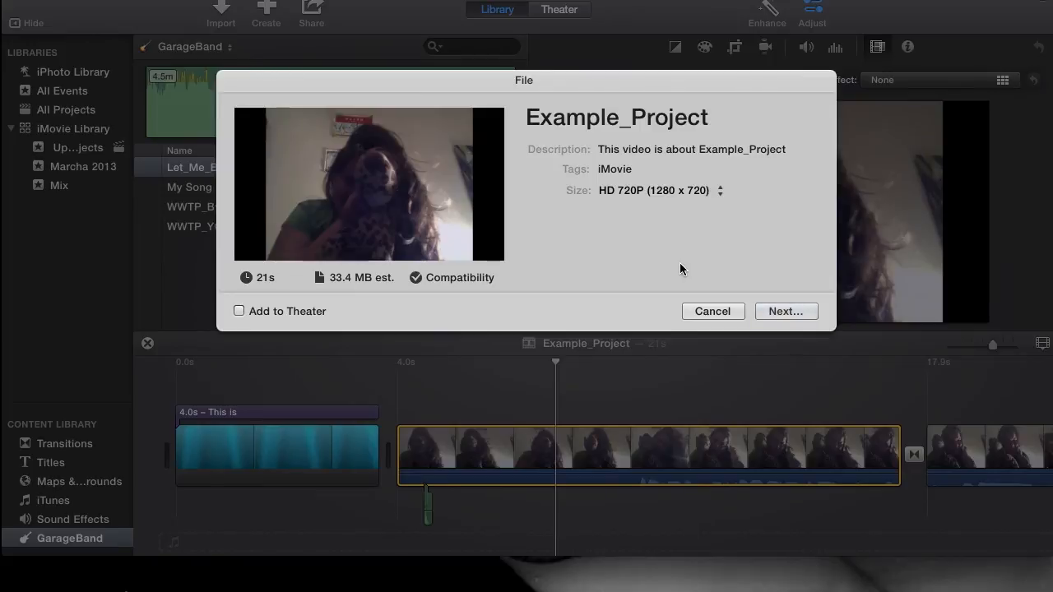
pyautogui.click(720, 192)
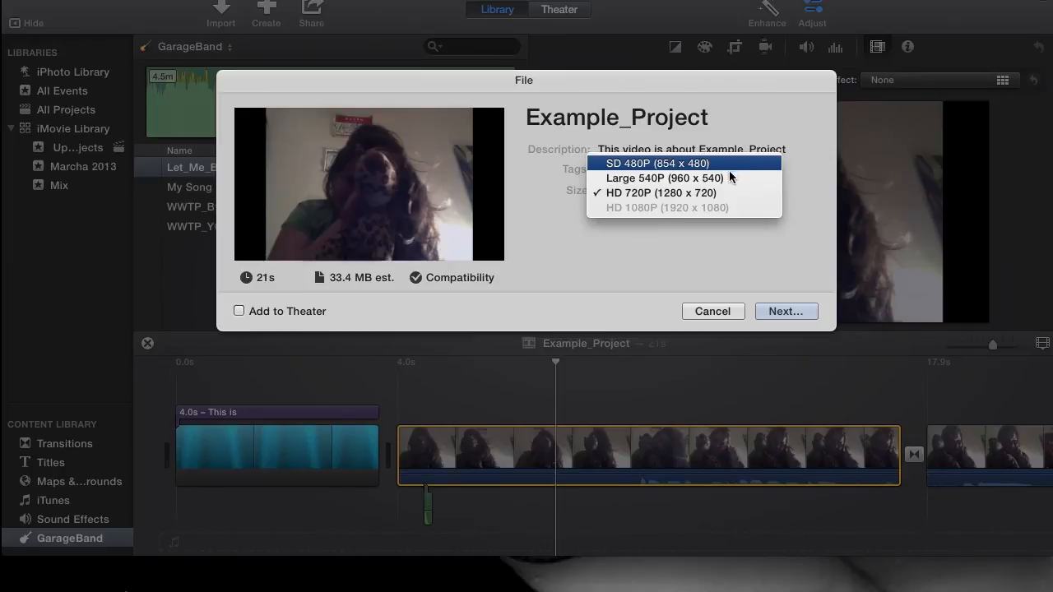
pyautogui.click(734, 195)
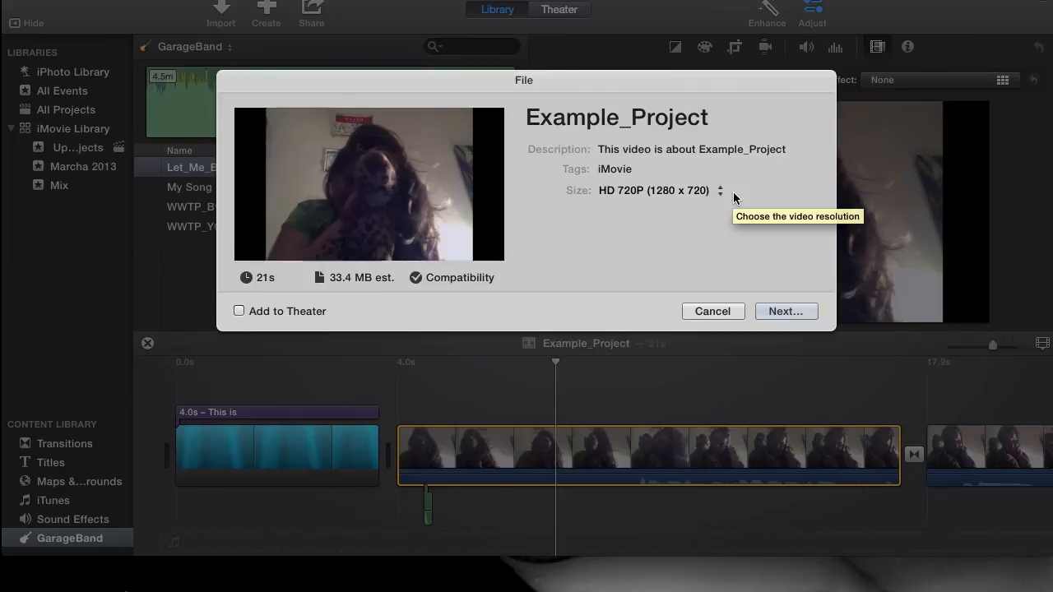
pyautogui.click(238, 313)
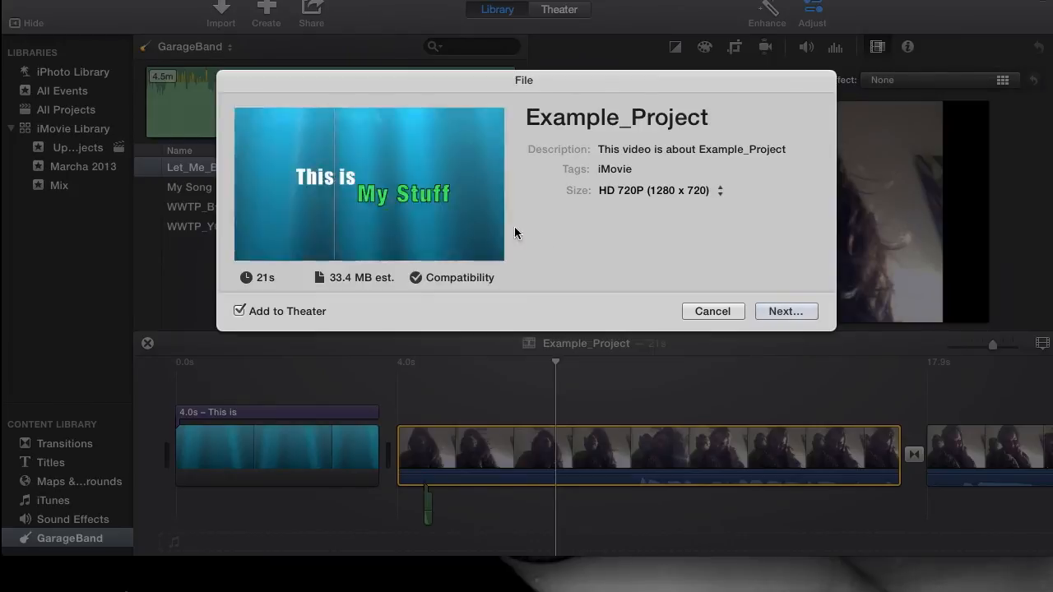
pyautogui.click(239, 310)
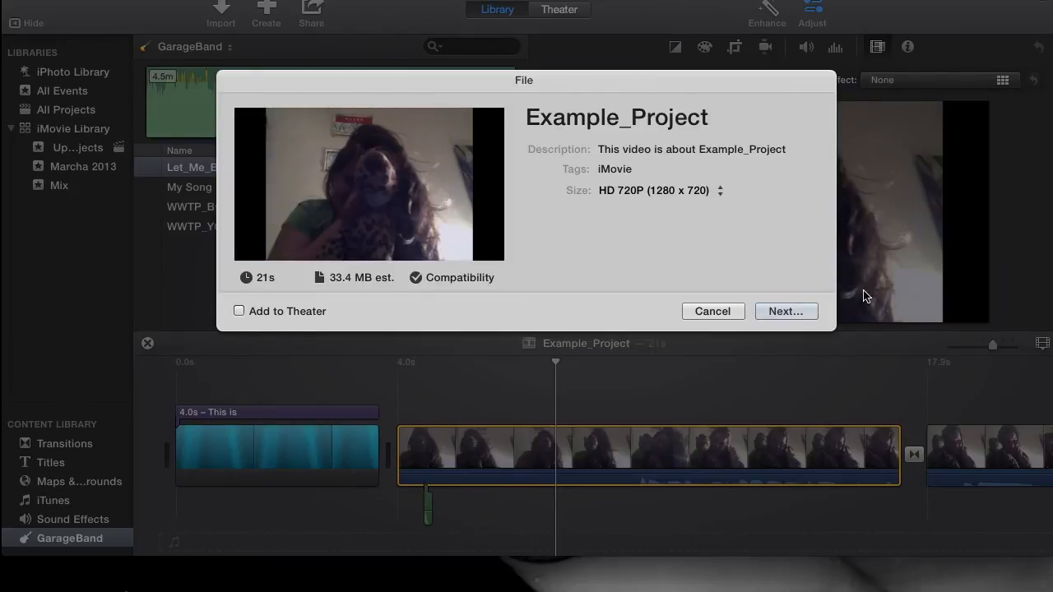
# Save the exported video as Example_Project.mp4 on the Desktop and check the sharing progress.
pyautogui.click(786, 312)
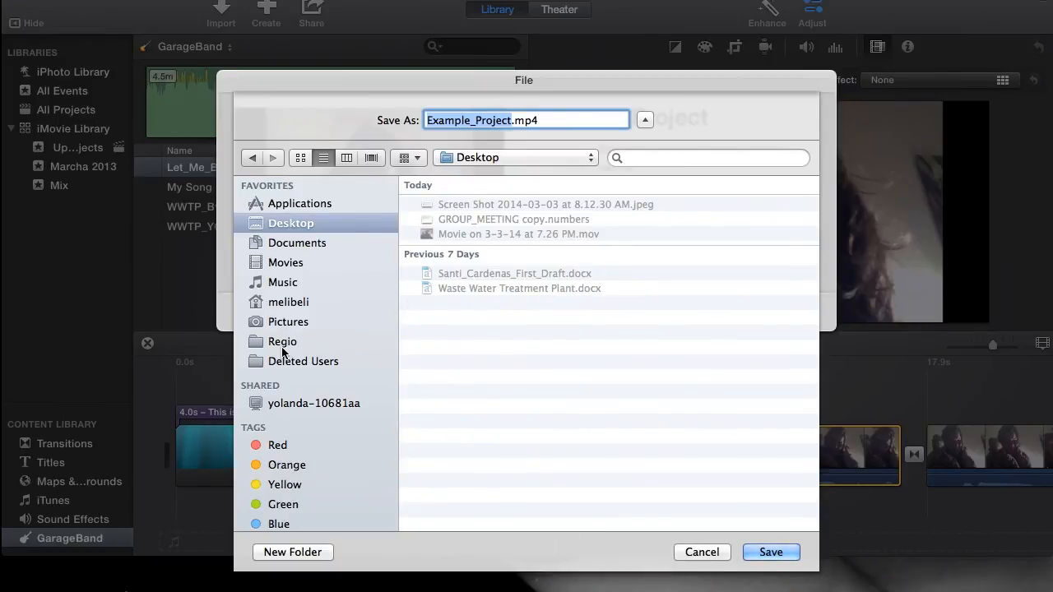
pyautogui.click(297, 247)
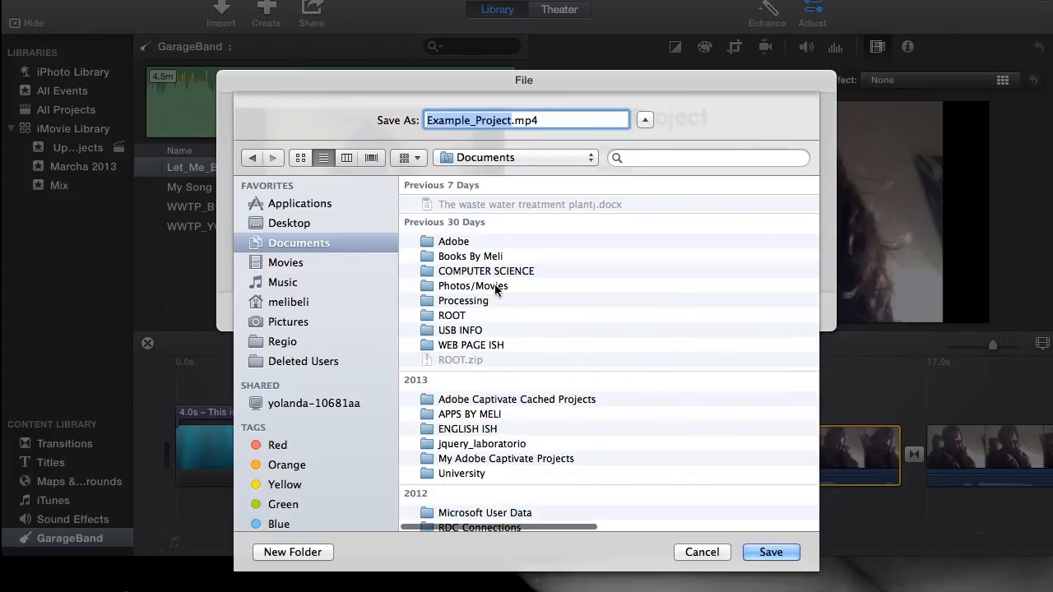
pyautogui.scroll(-2, 496, 288)
pyautogui.scroll(3, 496, 288)
pyautogui.click(499, 274)
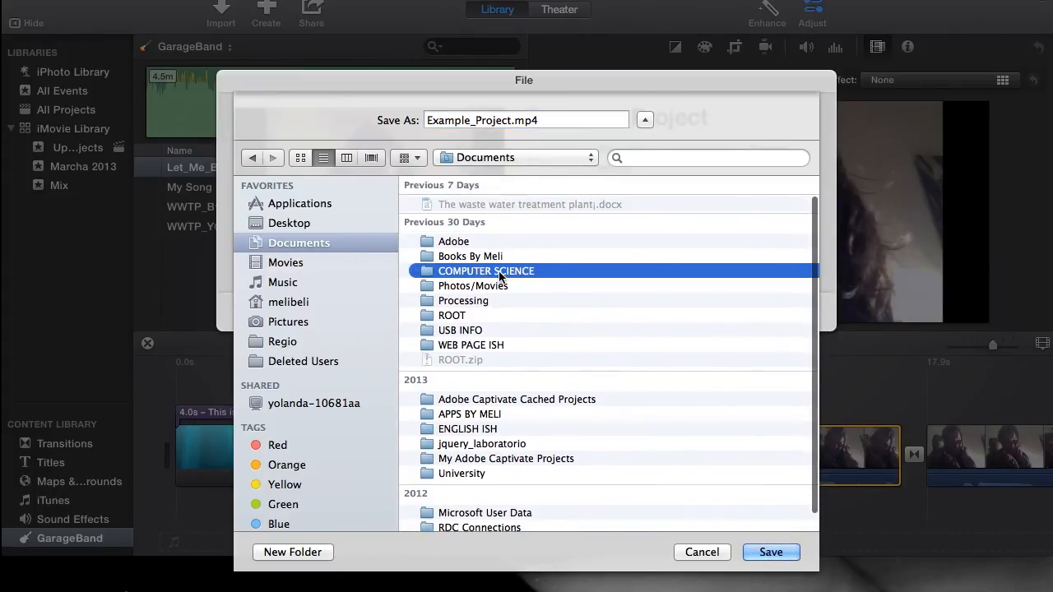
pyautogui.click(305, 223)
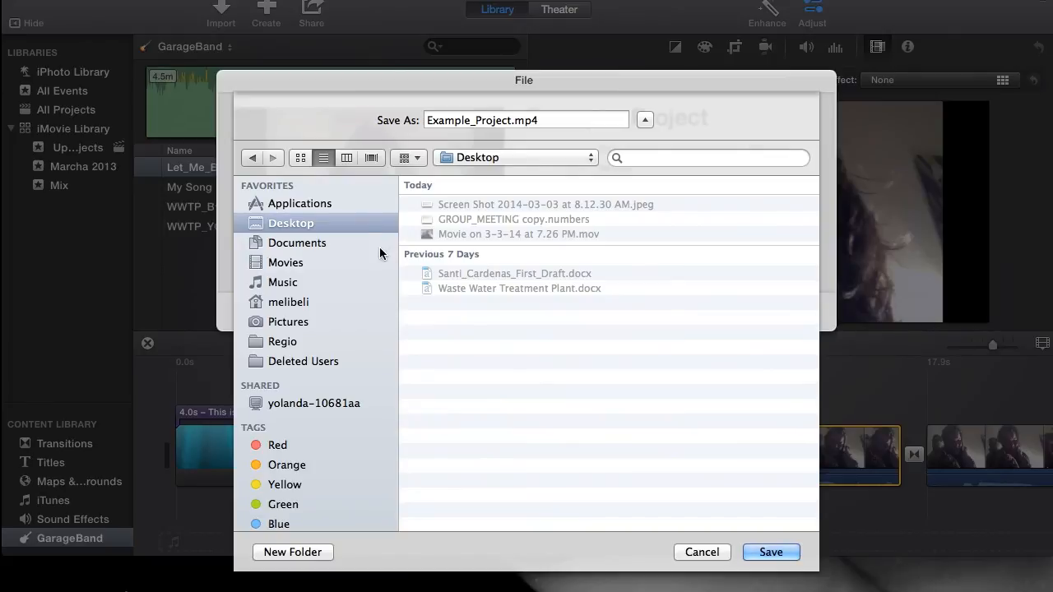
pyautogui.click(277, 448)
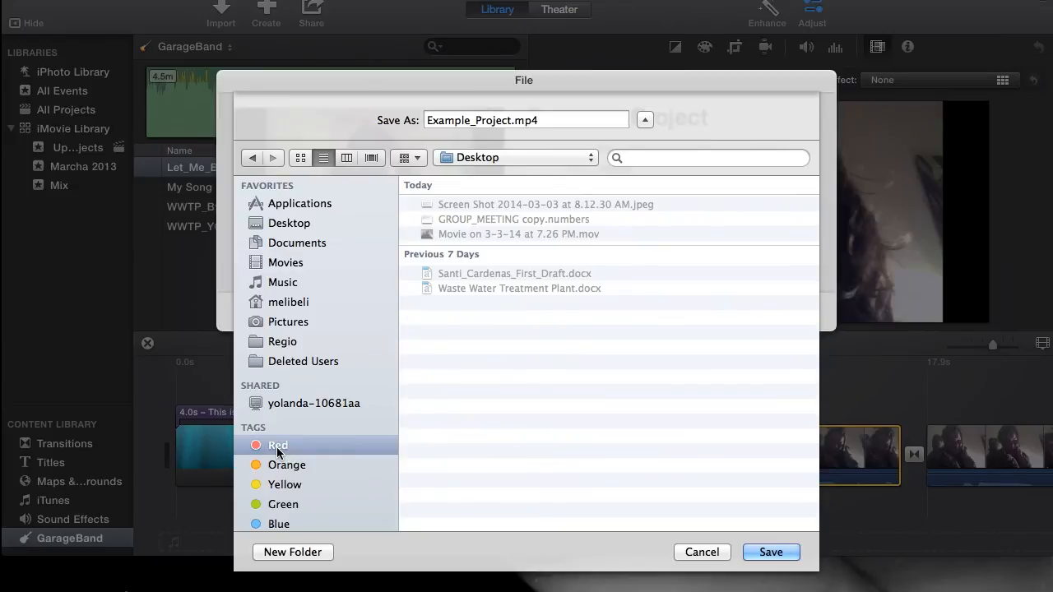
pyautogui.click(293, 485)
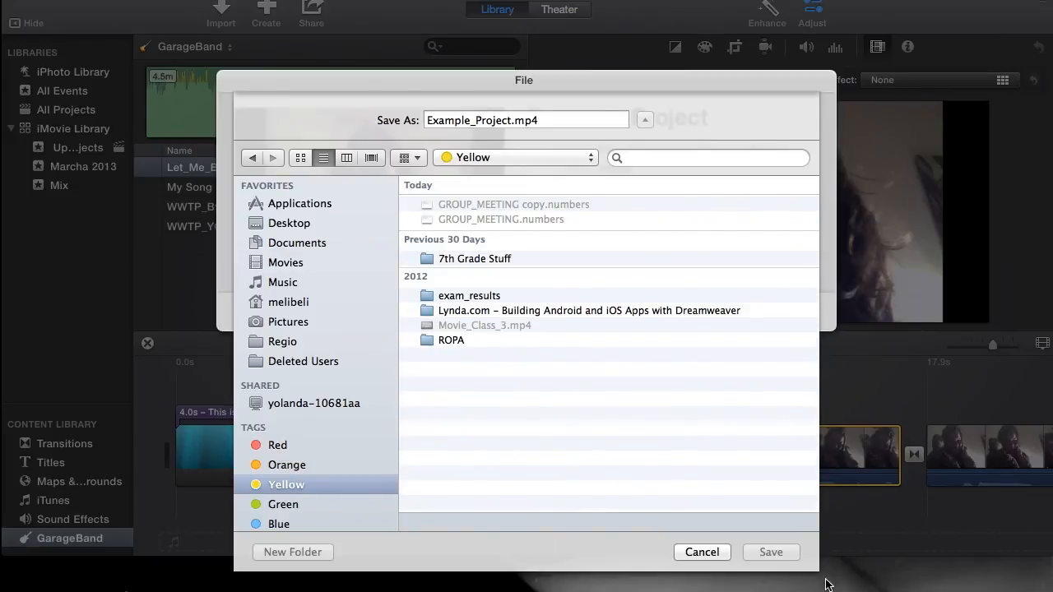
pyautogui.click(296, 225)
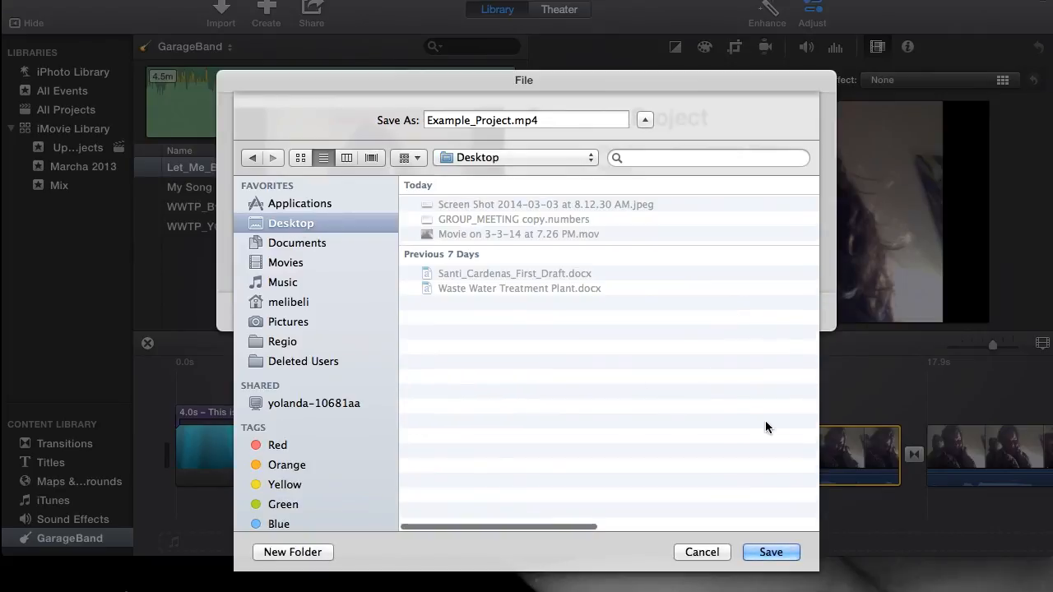
pyautogui.click(785, 552)
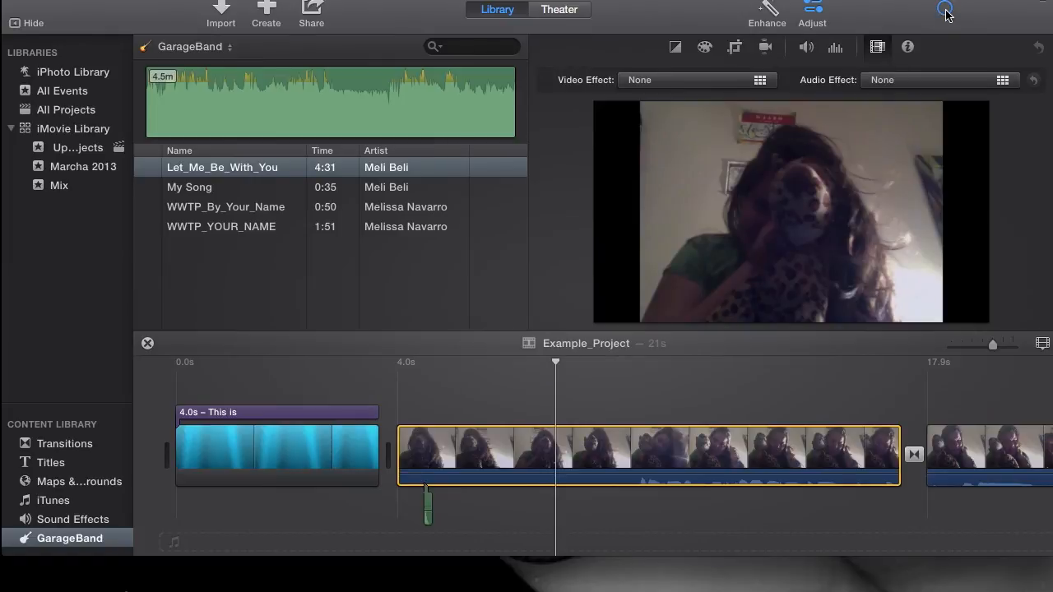
pyautogui.click(945, 10)
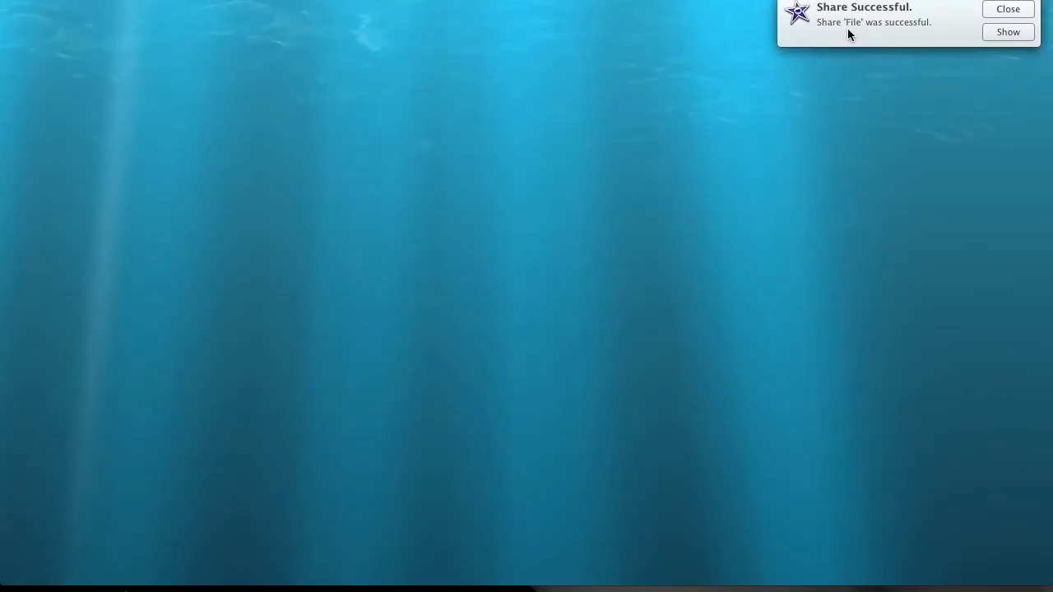
# Dismiss the share notification and play the exported Example_Project video to about 13 seconds before closing it.
pyautogui.click(1001, 10)
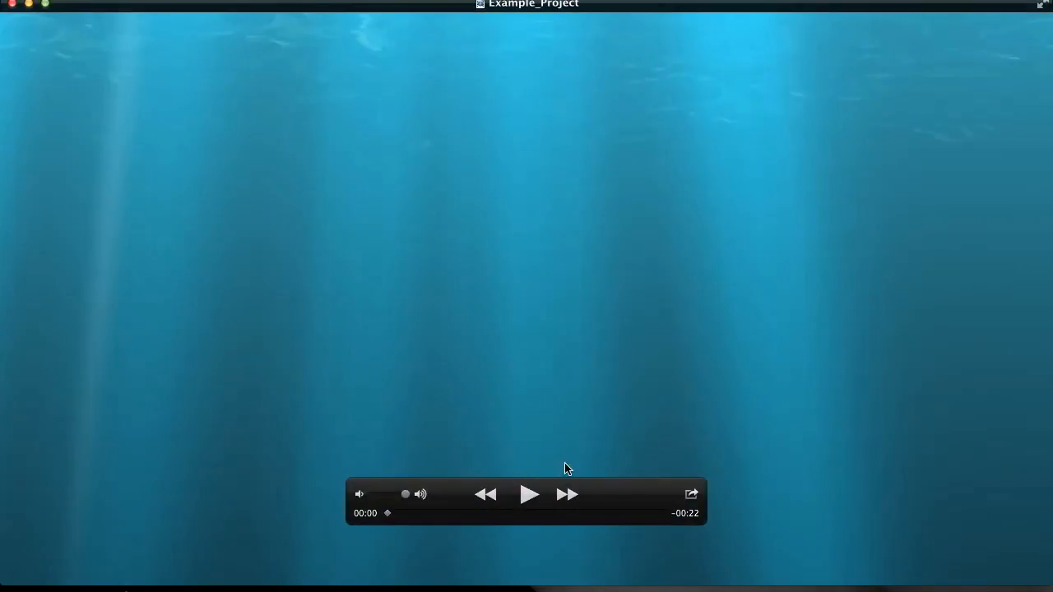
pyautogui.click(528, 498)
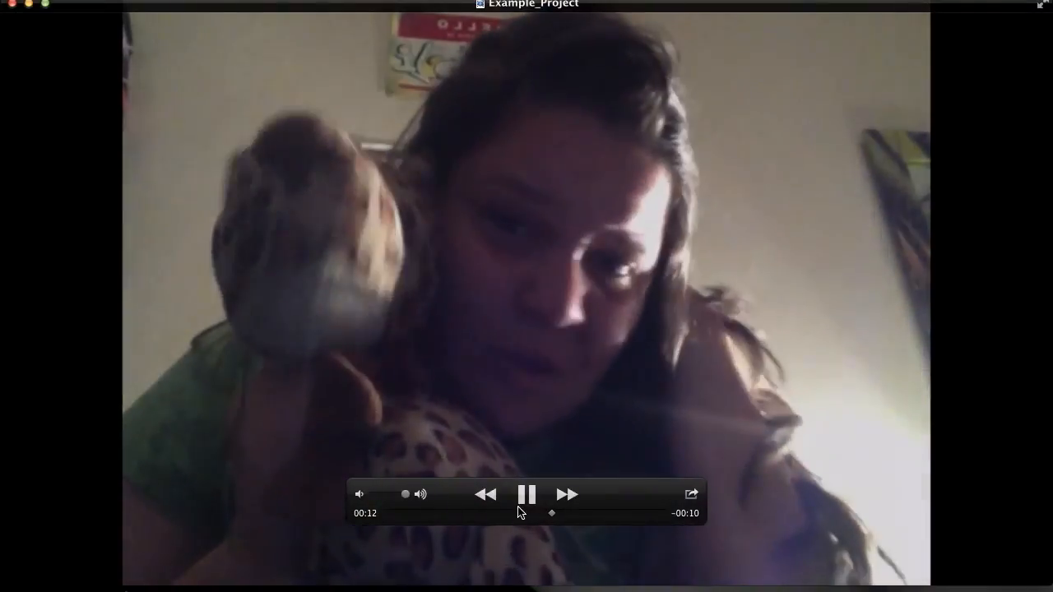
pyautogui.click(523, 502)
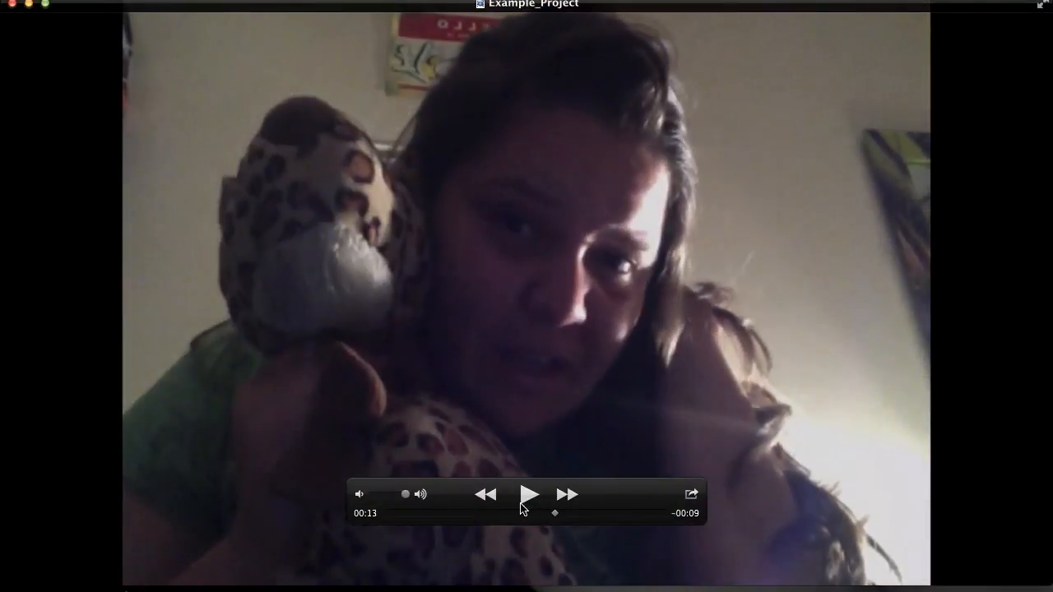
pyautogui.click(12, 4)
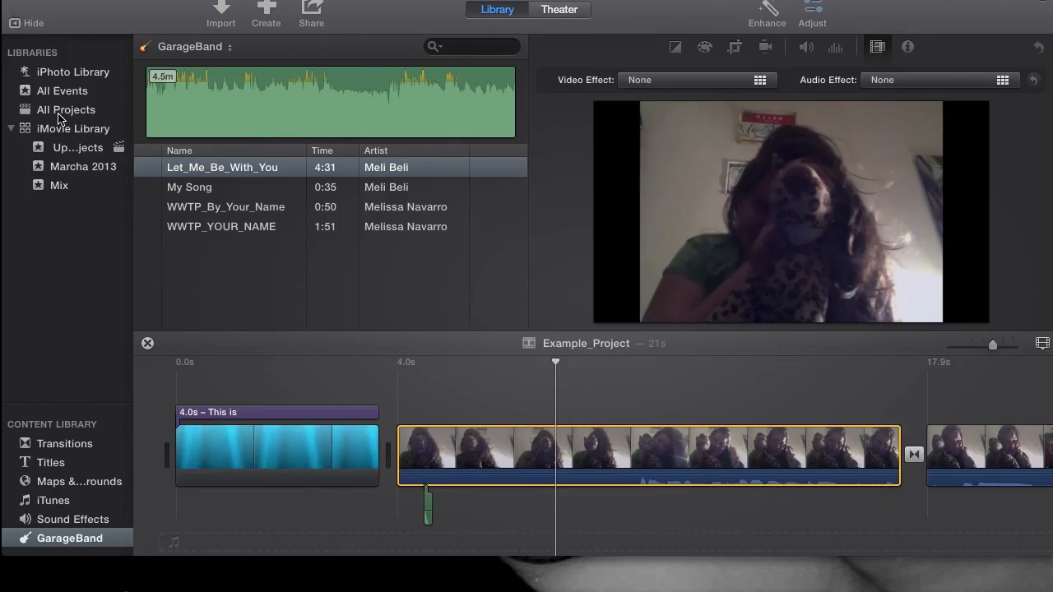